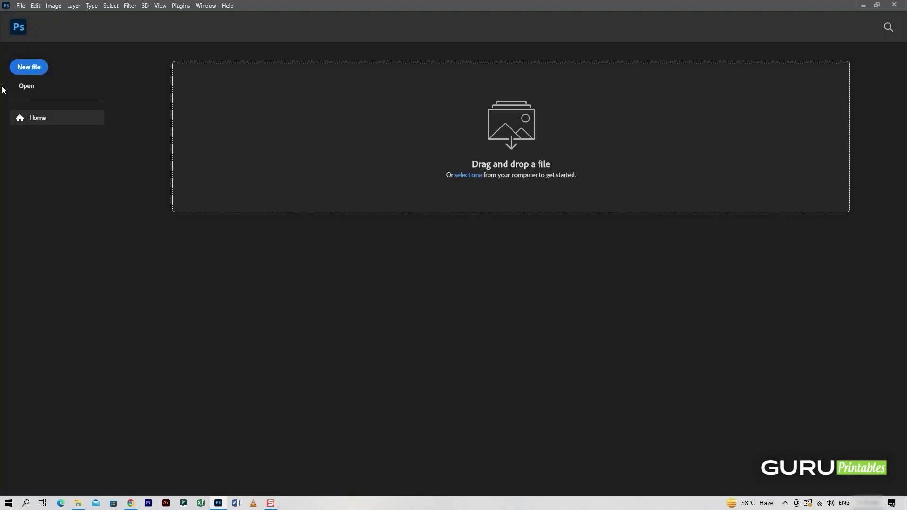
Start a new document from the Photoshop home screen.
left_click(29, 66)
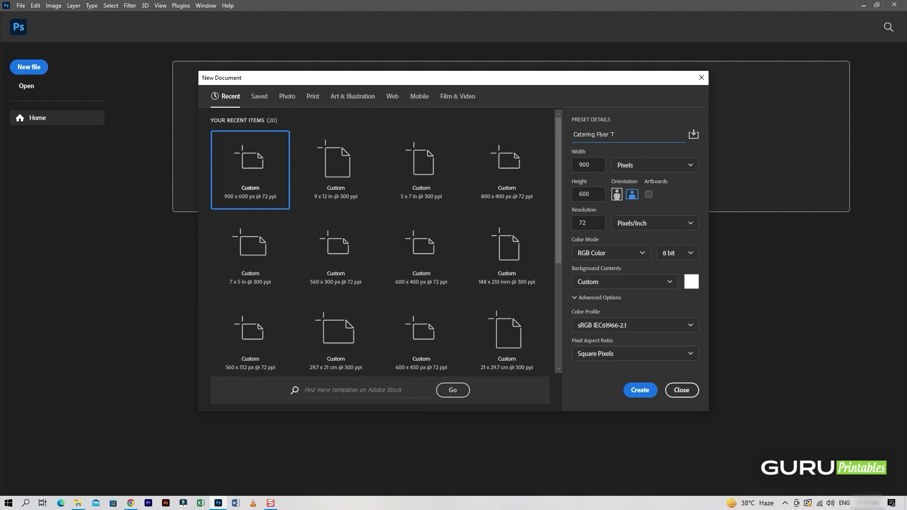
Create a 9 × 12-inch CMYK document at 300 ppi.
left_click(654, 165)
left_click(607, 180)
double_click(588, 164)
type("9")
key("Tab")
type("12")
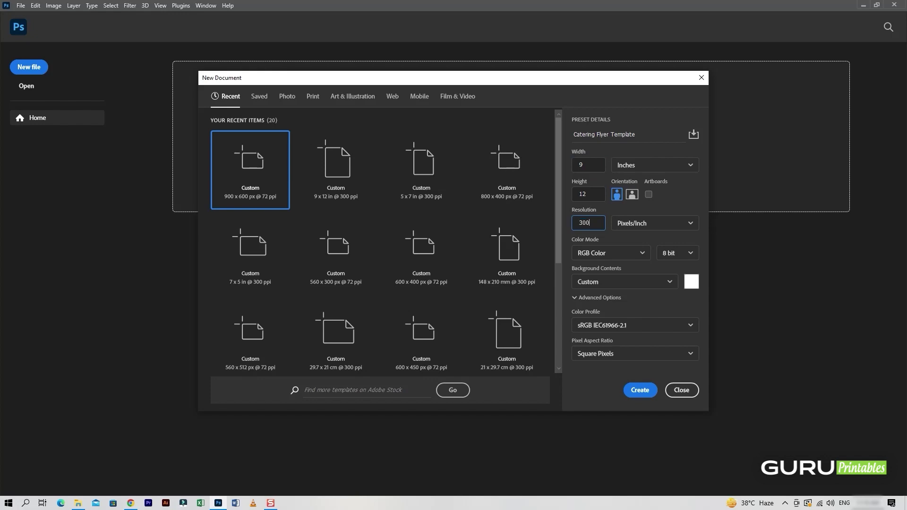
left_click(607, 252)
left_click(650, 316)
left_click(640, 391)
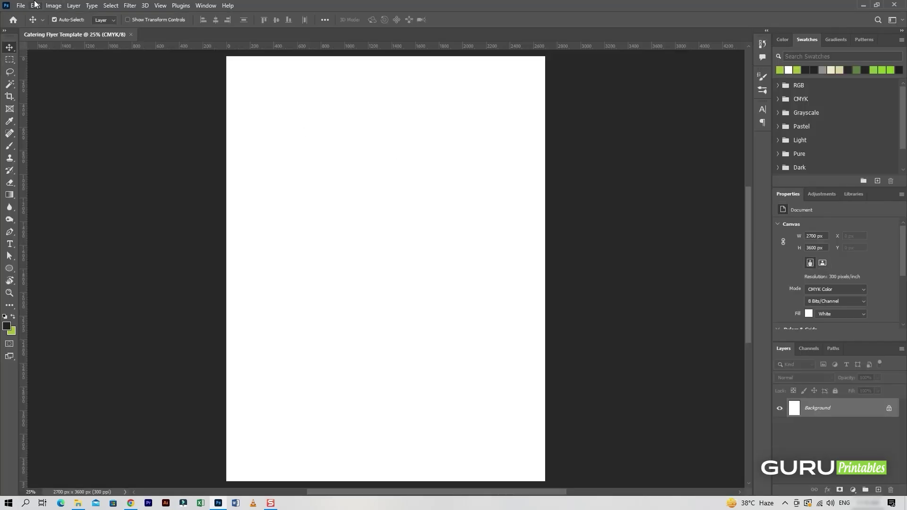
Save the document as Catering Flyer Template.psd.
left_click(21, 6)
left_click(71, 111)
left_click(383, 273)
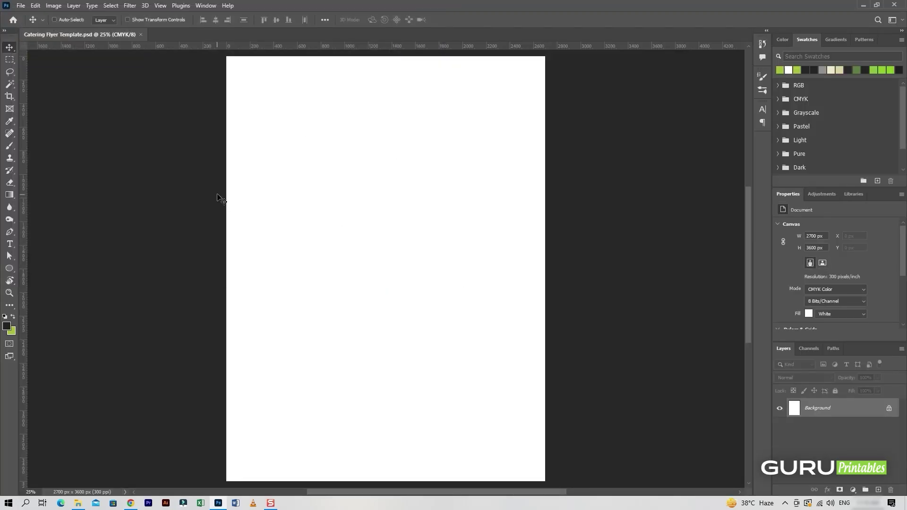
Drag three horizontal guides across the upper half of the page.
scroll(434, 272, "up", 1)
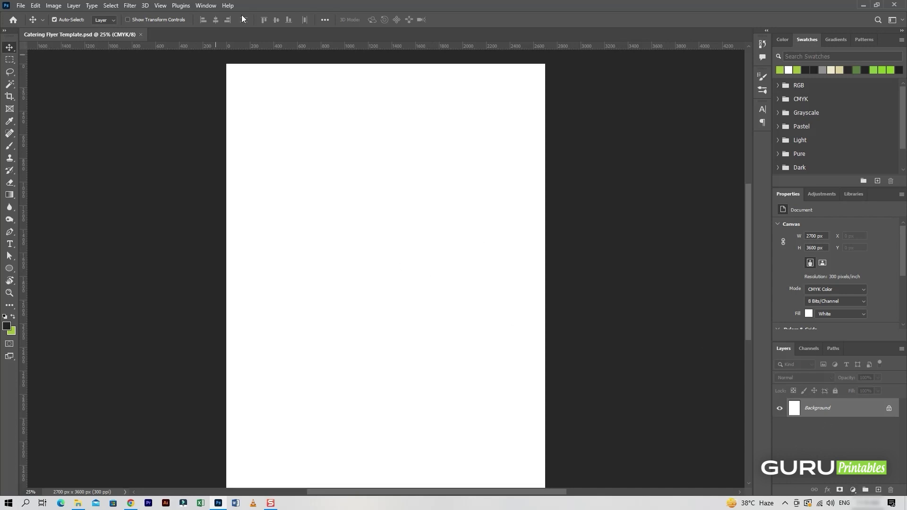
left_click_drag(465, 45, 478, 191)
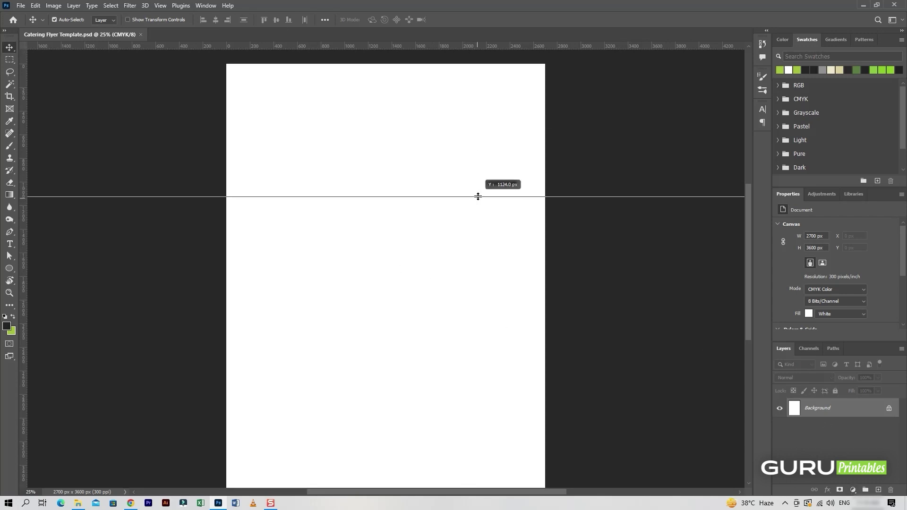
left_click_drag(478, 191, 477, 186)
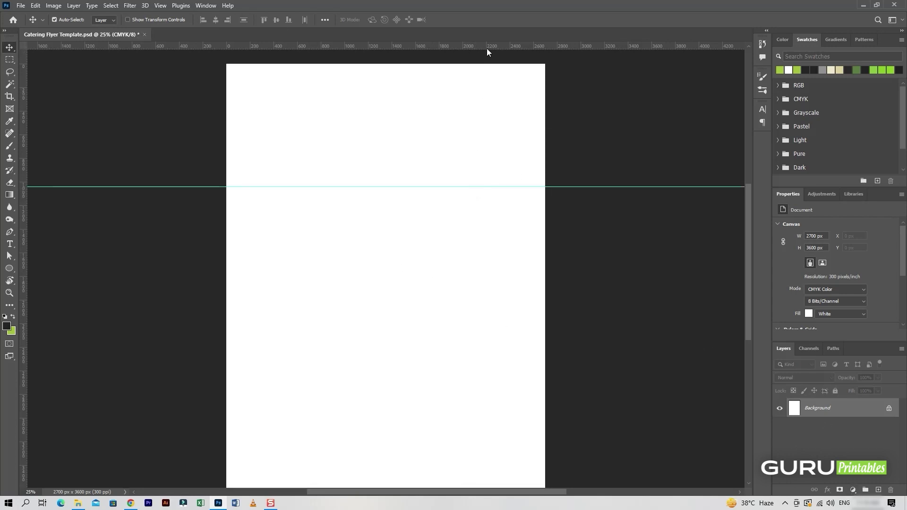
left_click_drag(488, 46, 488, 223)
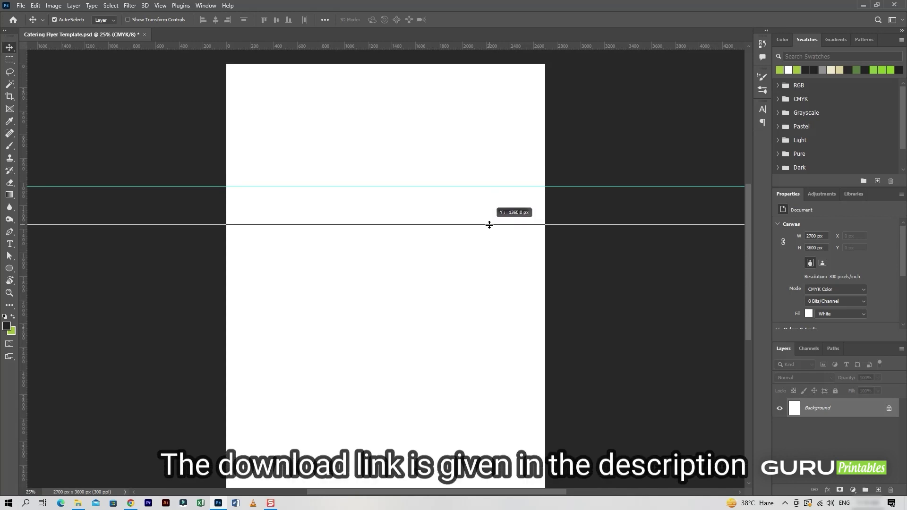
left_click_drag(488, 223, 490, 224)
mouse_move(547, 48)
left_mouse_down()
mouse_move(559, 277)
mouse_move(561, 261)
left_mouse_up()
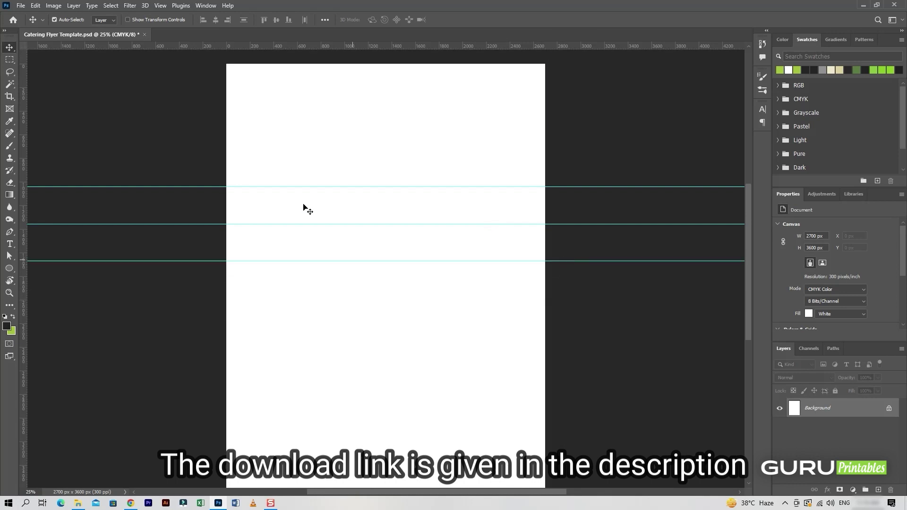
Add a new empty layer named shape-01.
left_click(878, 489)
double_click(812, 408)
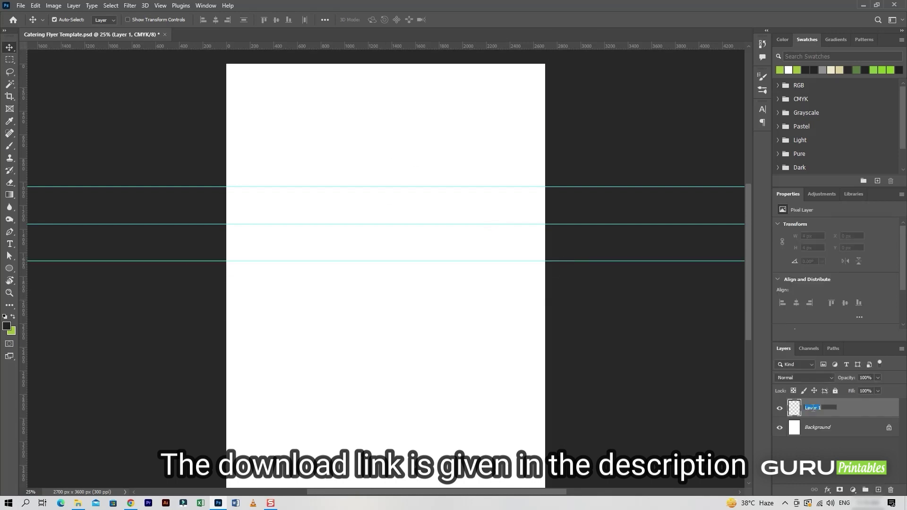
key("Delete")
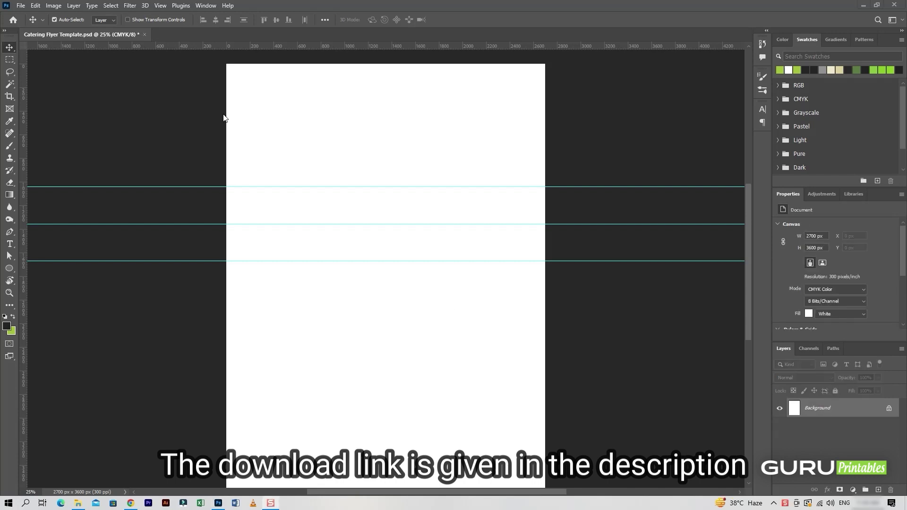
left_click(878, 490)
double_click(813, 407)
type("shape-01")
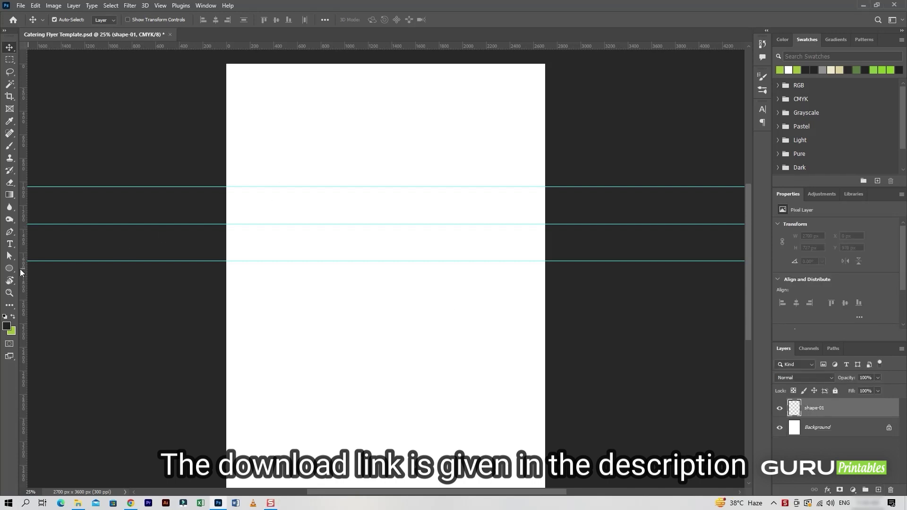
Draw a curved Pen path sweeping across the upper page from edge to edge.
left_click(11, 235)
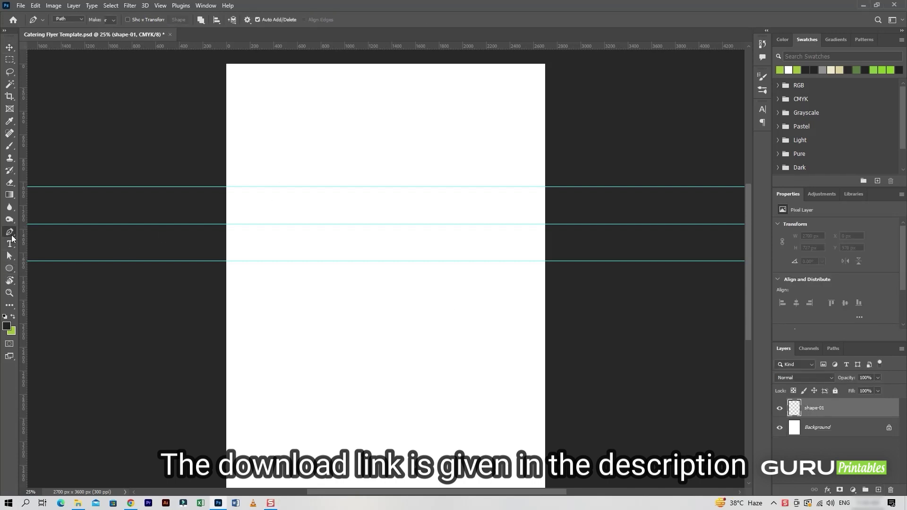
left_click(225, 224)
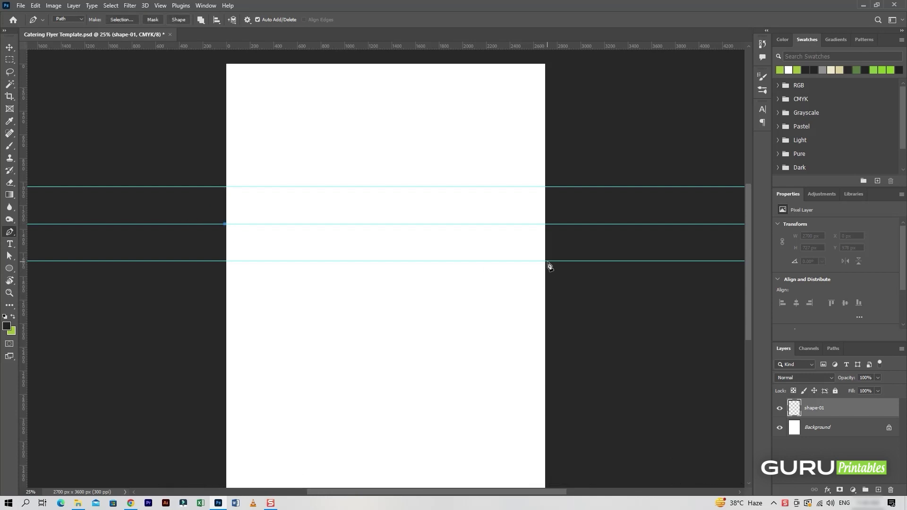
left_click_drag(546, 260, 665, 331)
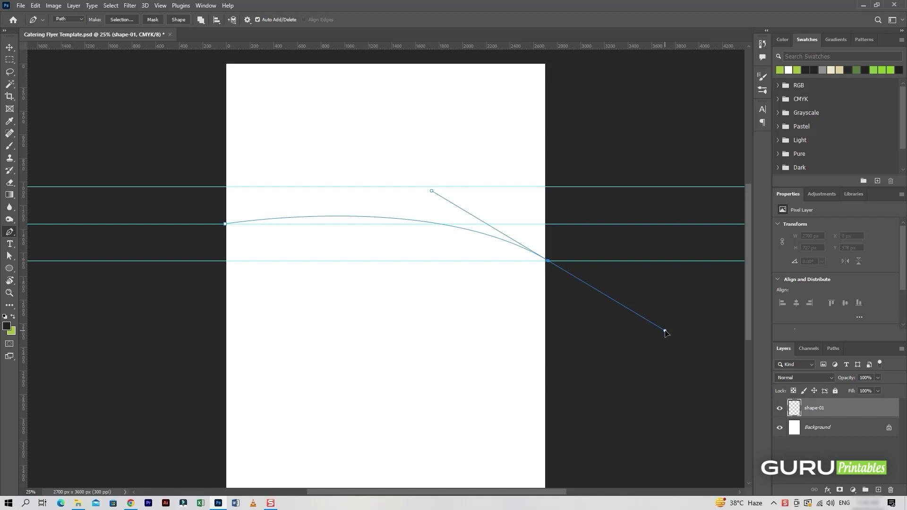
left_click_drag(664, 331, 665, 335)
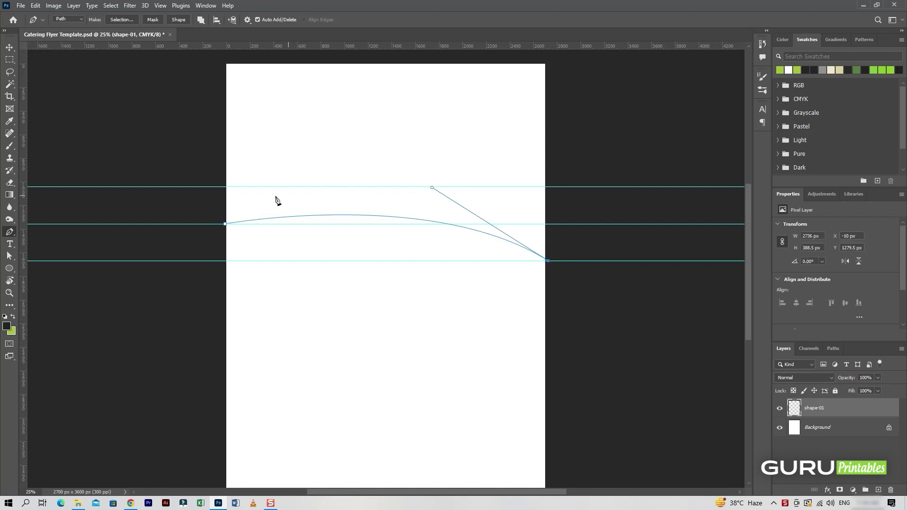
left_click_drag(225, 187, 35, 206)
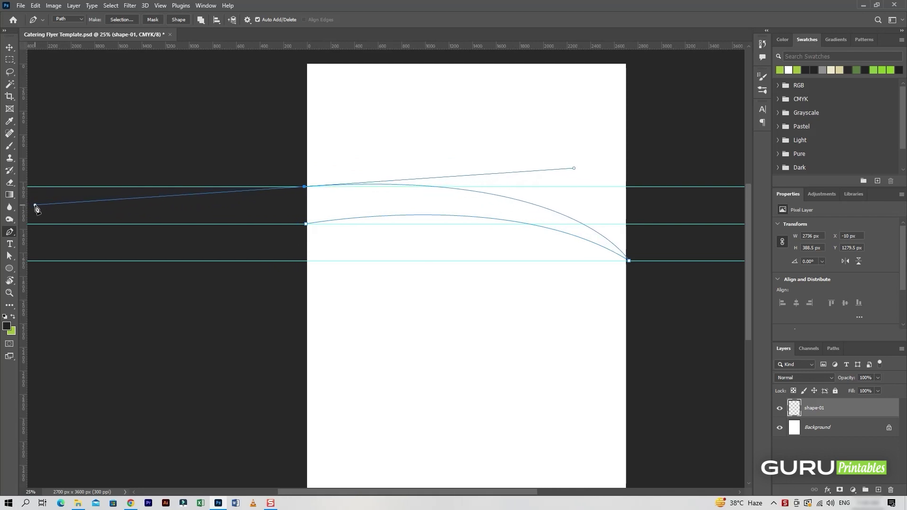
Turn the path into a selection and fill it with the green background colour.
right_click(373, 194)
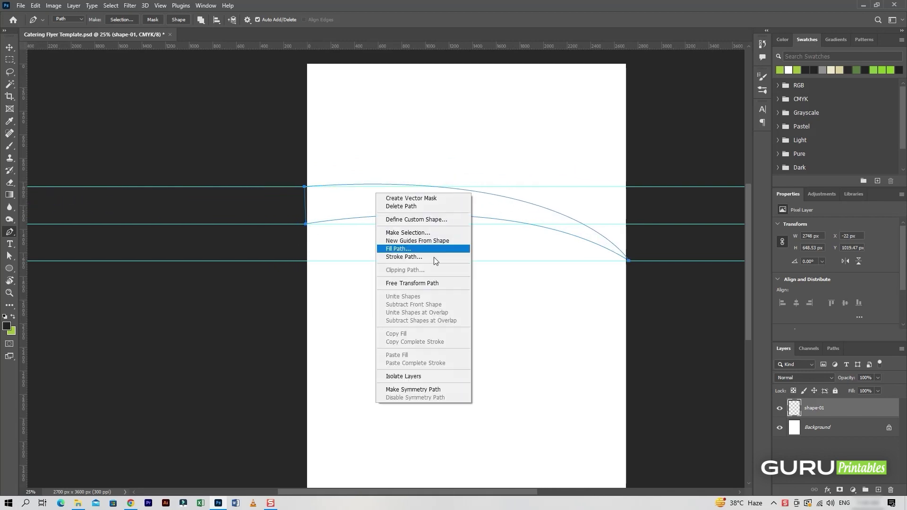
left_click(432, 249)
key("Return")
key("alt+BackSpace")
key("ctrl+BackSpace")
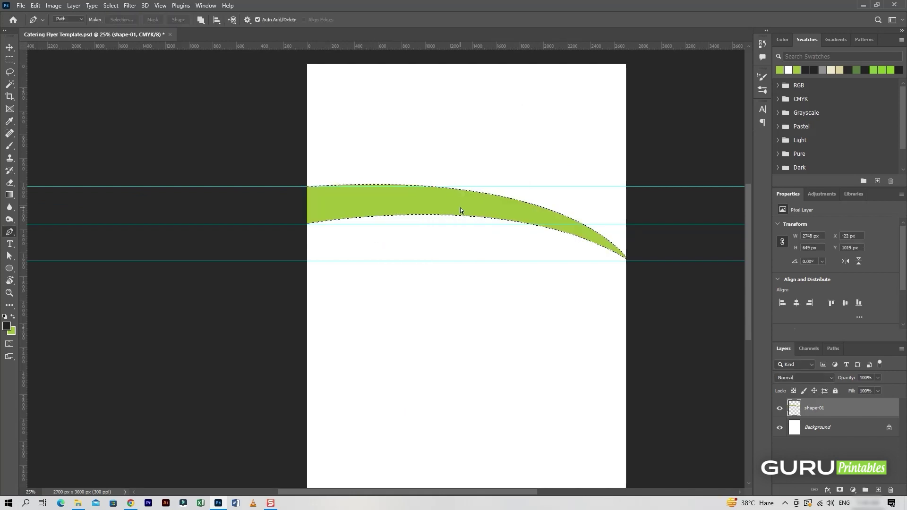
key("ctrl+d")
Drag the guides off the page.
key("v")
left_click_drag(583, 48, 583, 47)
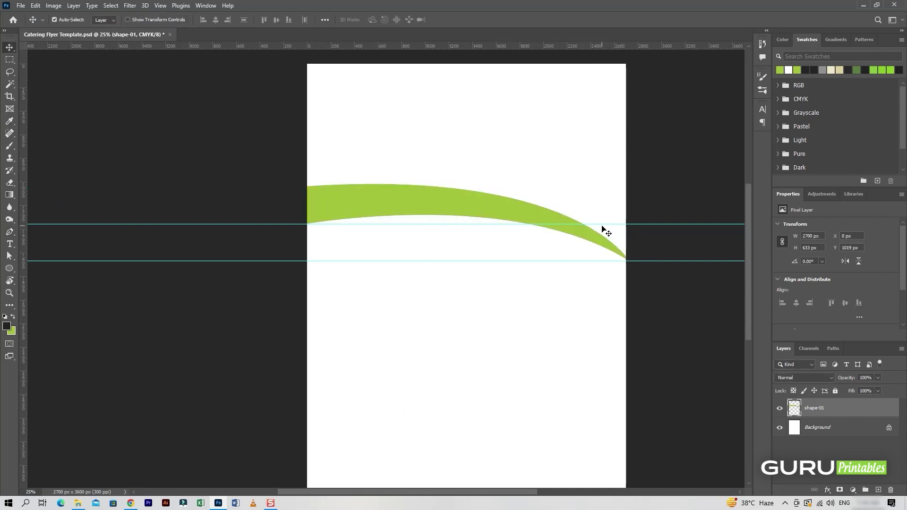
mouse_move(603, 224)
left_mouse_down()
mouse_move(596, 47)
mouse_move(585, 56)
mouse_move(586, 45)
left_mouse_up()
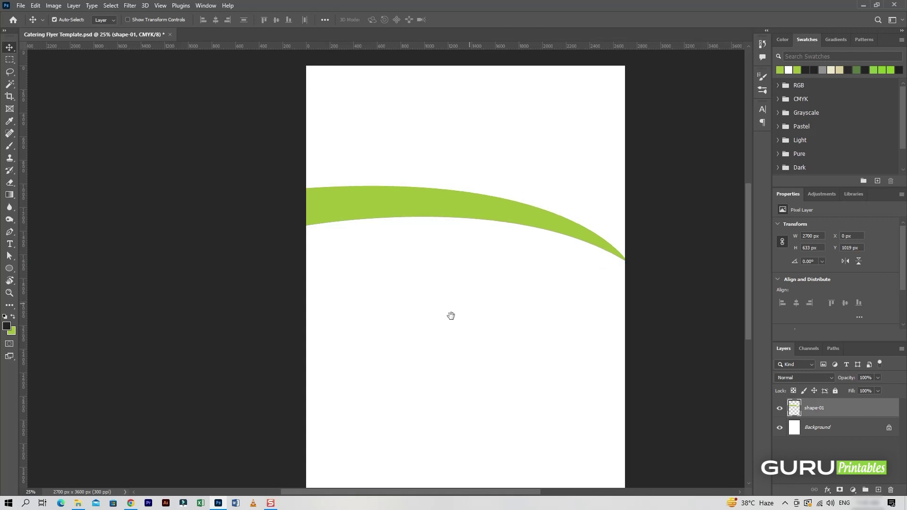
Stretch the green band slightly wider and taller, to about 661 px.
key("ctrl+t")
left_click_drag(554, 237, 559, 238)
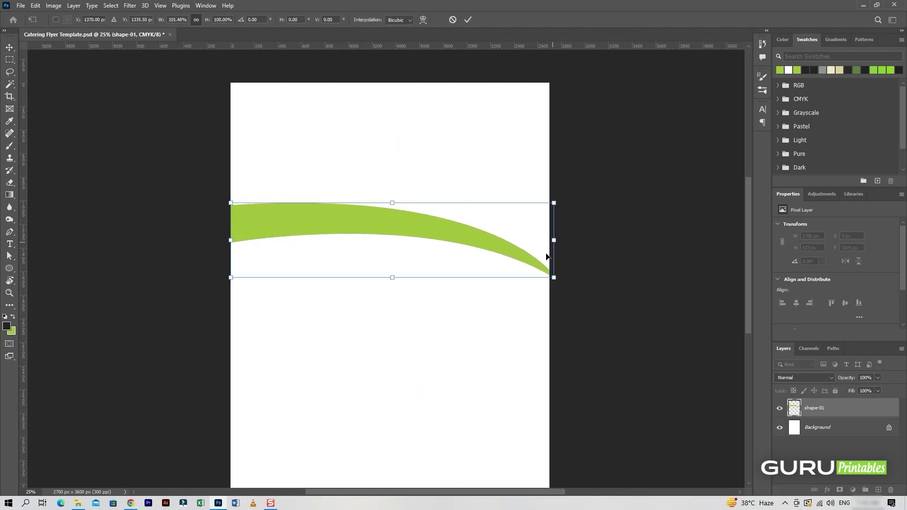
left_click_drag(396, 280, 397, 283)
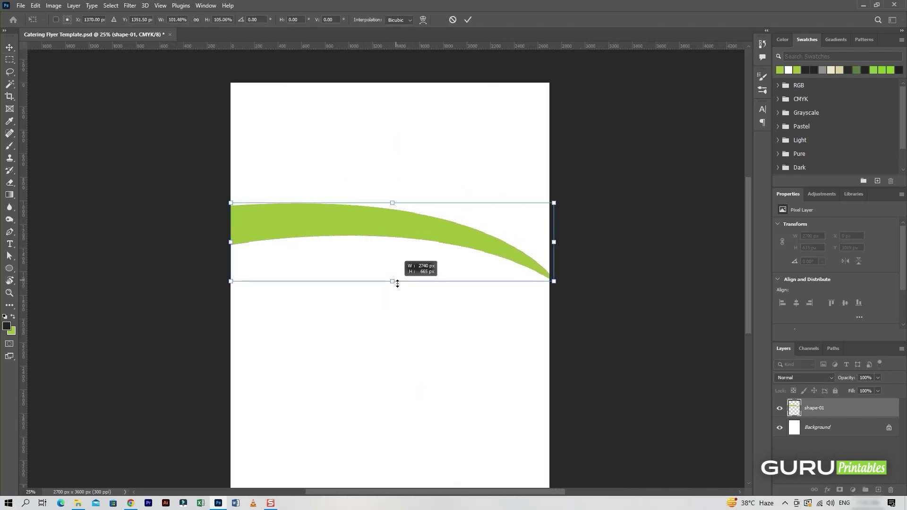
left_click(468, 21)
Save the document, accepting the format options.
key("ctrl+s")
left_click(557, 145)
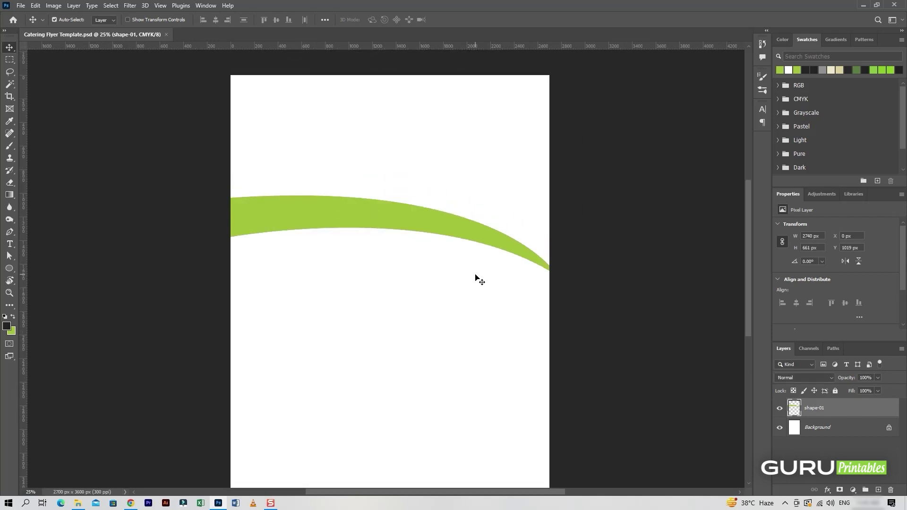
left_click(20, 5)
Open top-sample-img.jpg and copy the sandwich photo into the flyer.
left_click(32, 24)
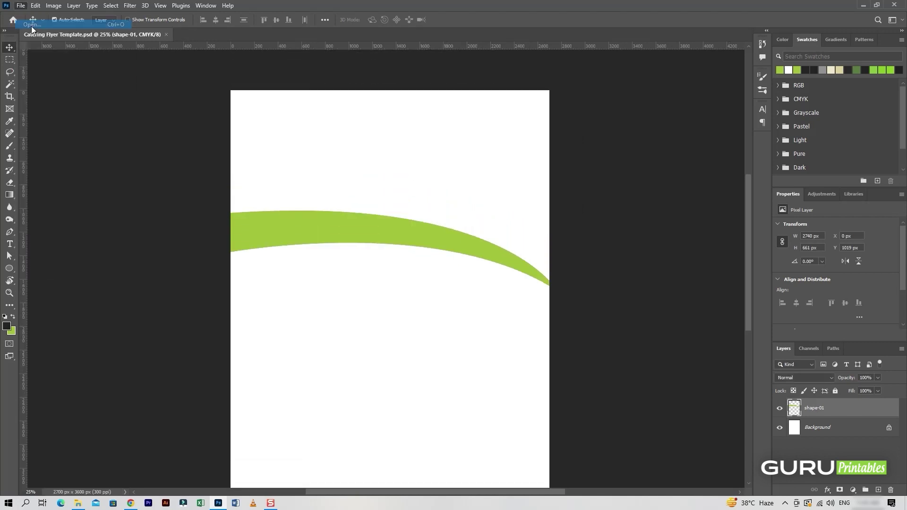
double_click(316, 76)
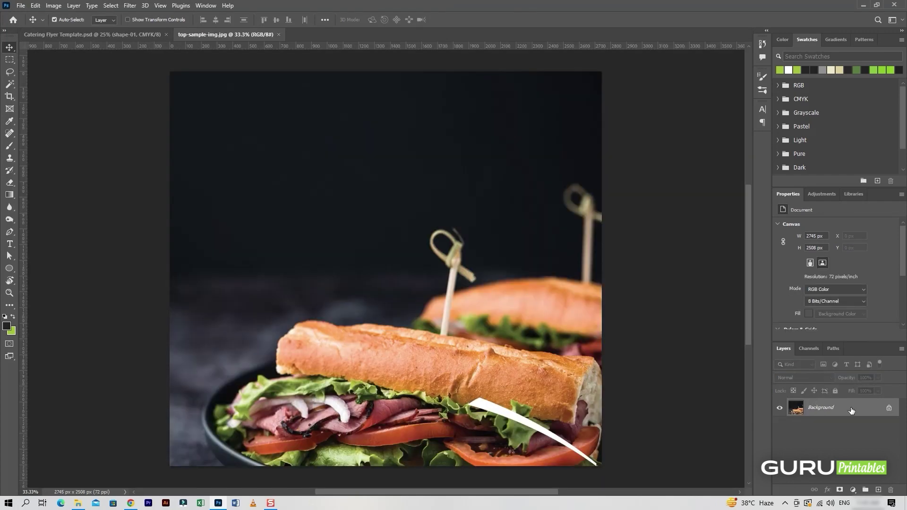
mouse_move(852, 411)
left_mouse_down()
mouse_move(506, 300)
mouse_move(444, 255)
mouse_move(445, 202)
left_mouse_up()
key("ctrl+t")
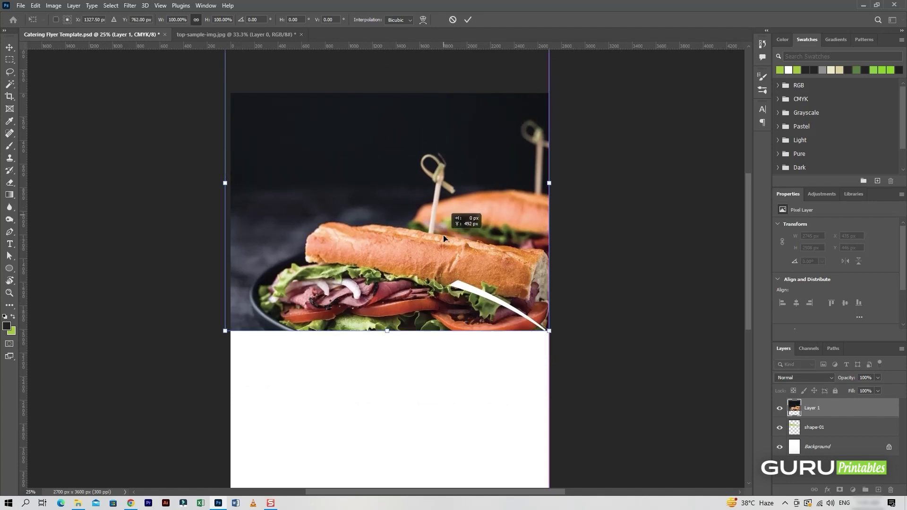
key("Return")
Put the sandwich photo beneath the green band, move it up the page, and save.
key("ctrl+bracketleft")
left_click_drag(460, 278, 449, 268)
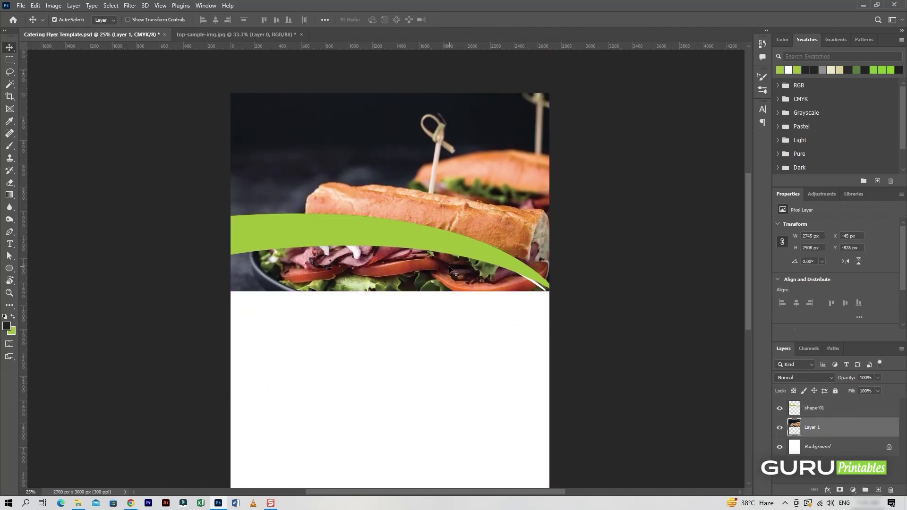
key("shift+Up")
key("shift+Up")
key("shift+Up")
key("Up")
key("Up")
key("Up")
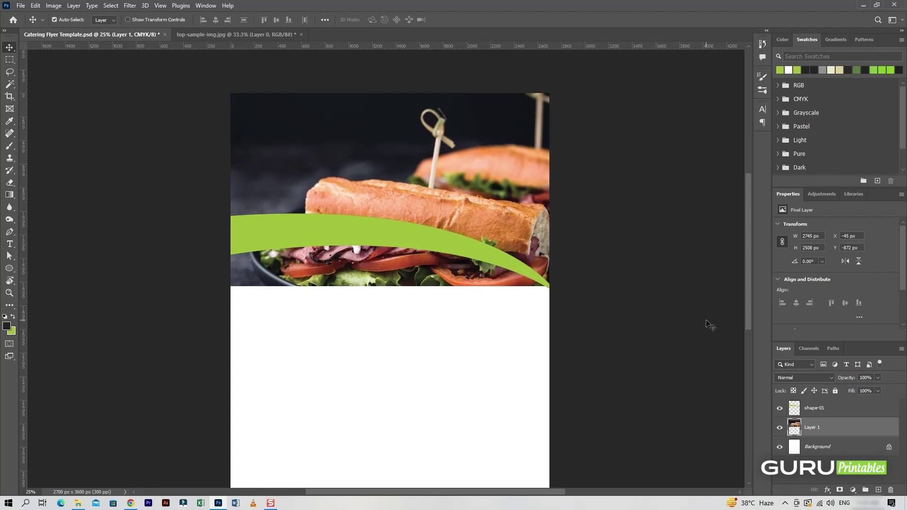
key("ctrl+plus")
key("ctrl+s")
type("change top photo")
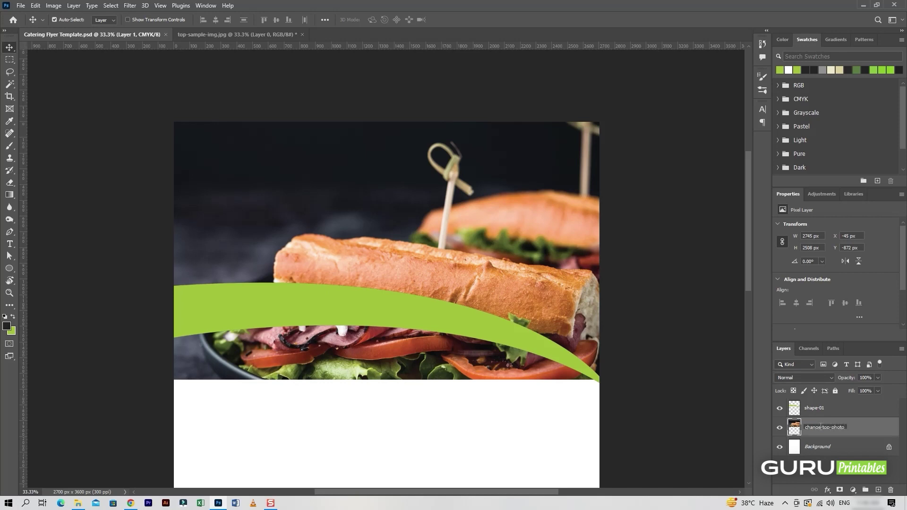
Name the photo layer change-top-photo, make it a smart object, and nudge it down.
key("Return")
right_click(876, 430)
left_click(805, 161)
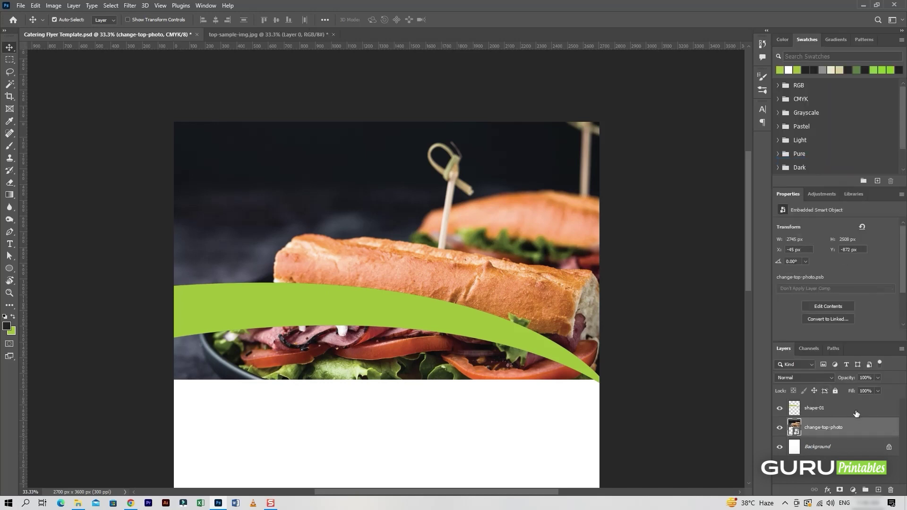
left_click(856, 413)
left_click(447, 372)
scroll(447, 372, "down", 1)
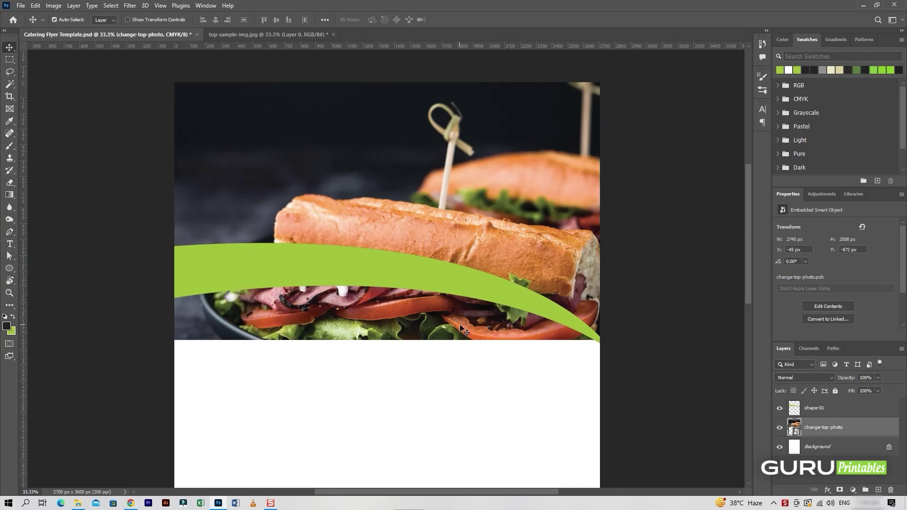
key("shift+Down")
key("shift+Down")
key("shift+Down")
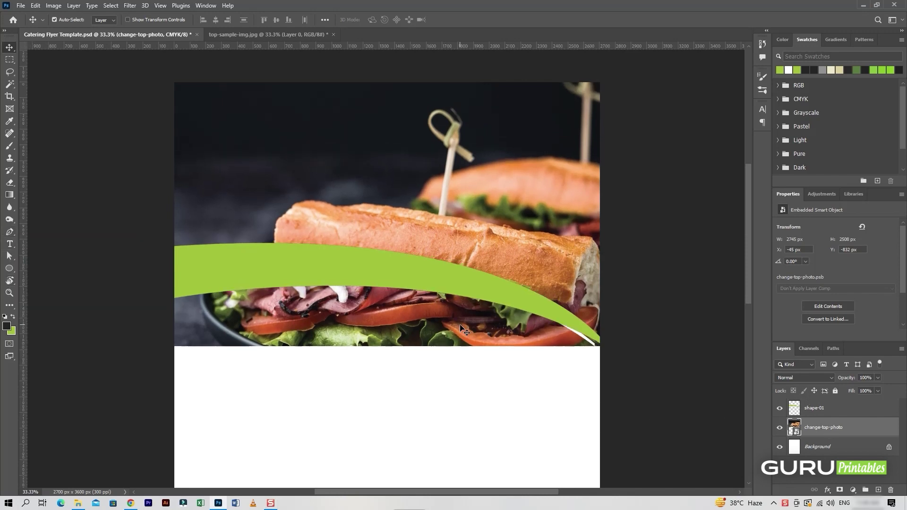
Mask the sandwich photo along the green curve so it shows only above the swoosh.
left_click(10, 234)
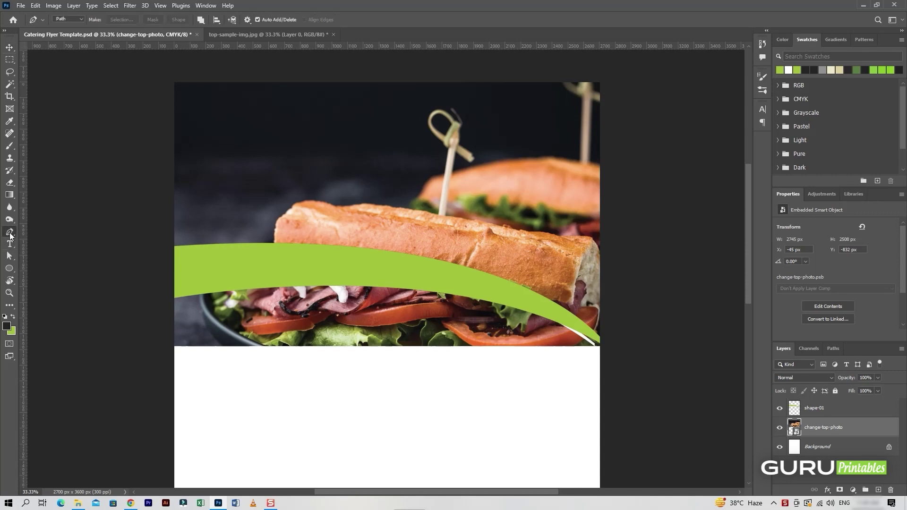
left_click_drag(334, 255, 304, 268)
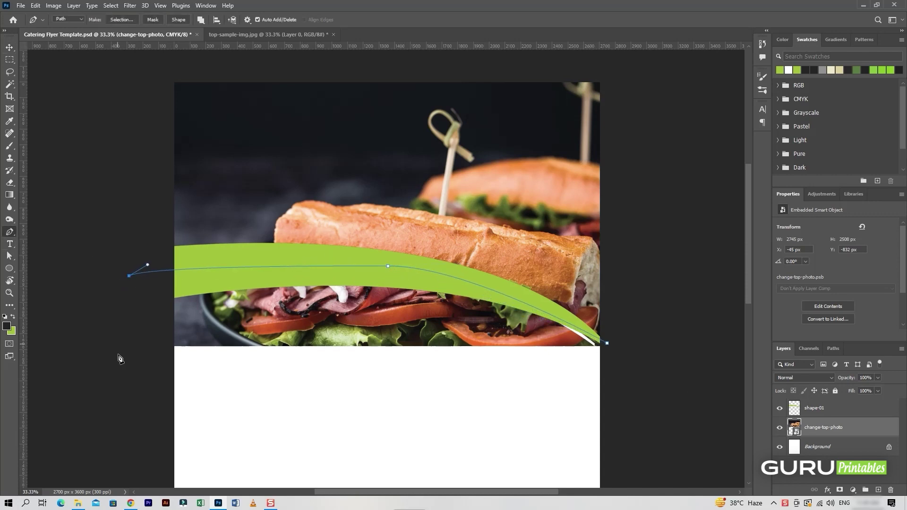
left_click(606, 367)
right_click(379, 86)
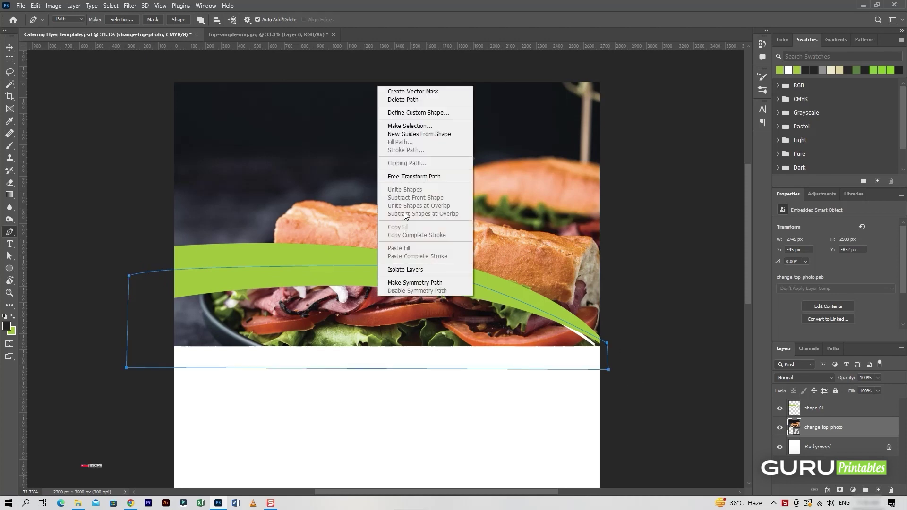
left_click(406, 126)
key("Return")
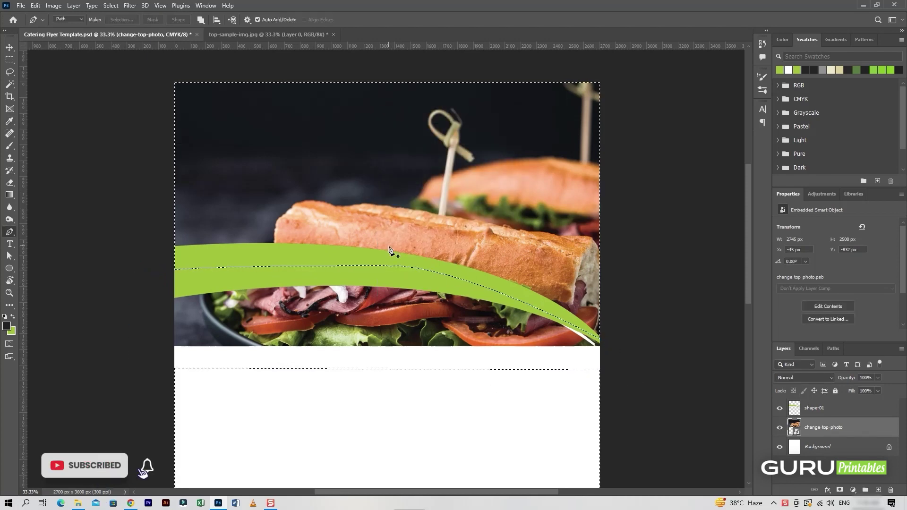
key("ctrl+shift+i")
left_click(841, 493)
key("v")
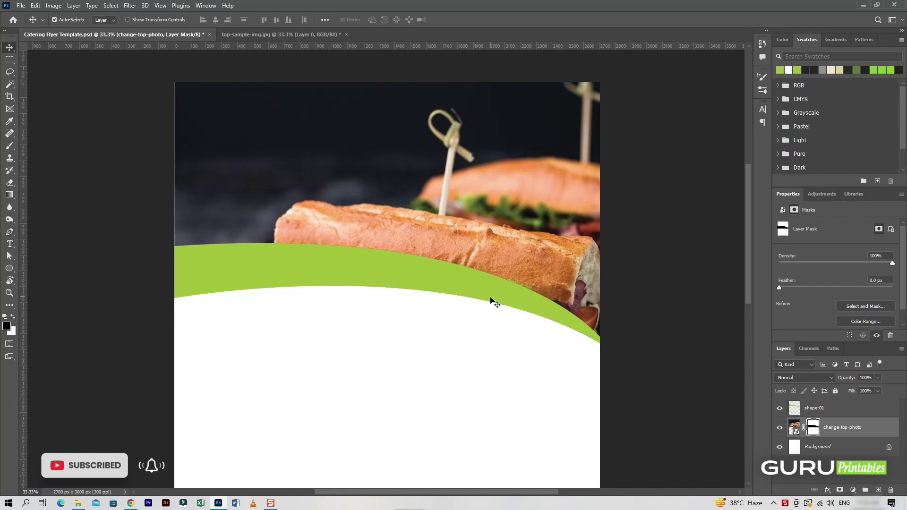
Save the flyer document.
left_click(21, 5)
left_click(29, 110)
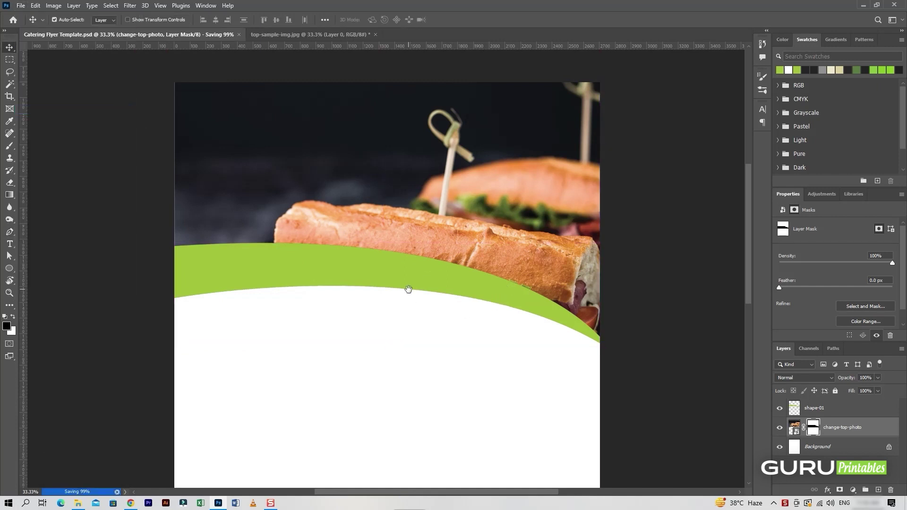
scroll(440, 243, "down", 2)
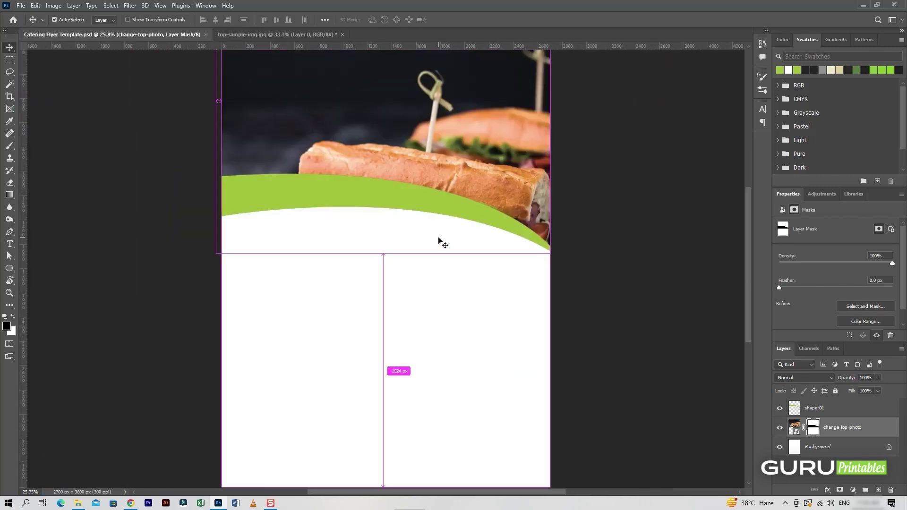
Add a new layer named img-01-BG above shape-01.
left_click(832, 412)
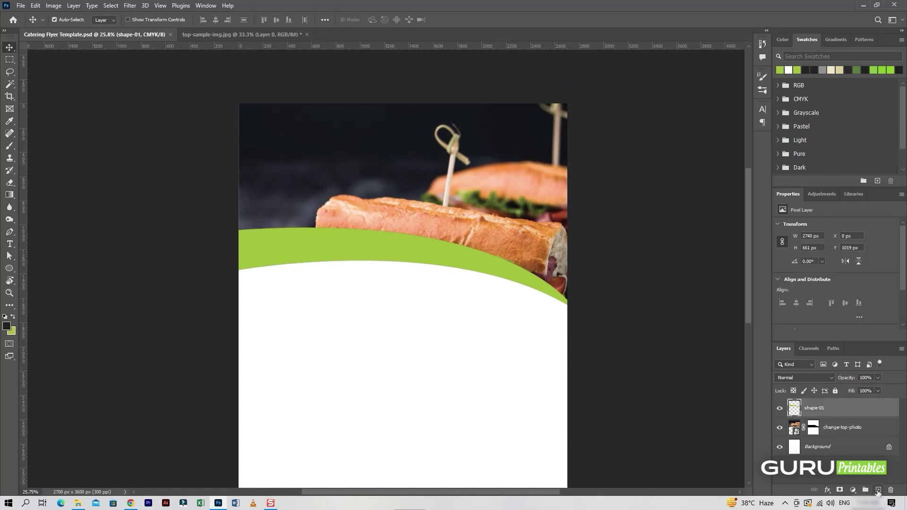
left_click(877, 490)
double_click(811, 407)
type("img-01-BG")
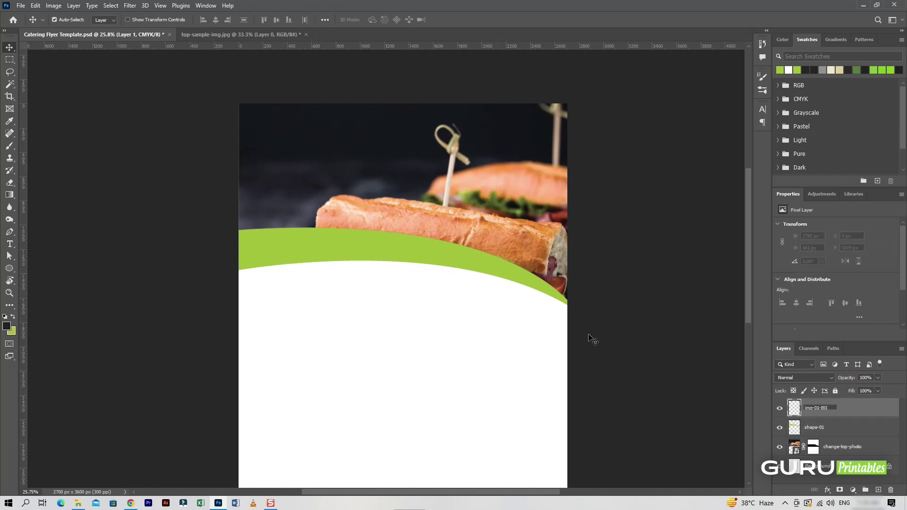
key("Return")
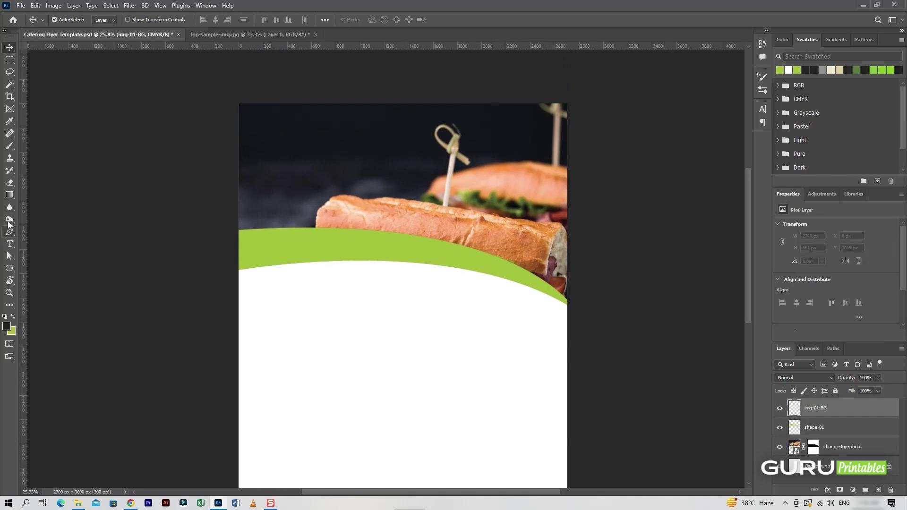
Draw a green-filled circle and move it onto the left end of the curve.
right_click(9, 274)
left_click(45, 276)
left_click(105, 19)
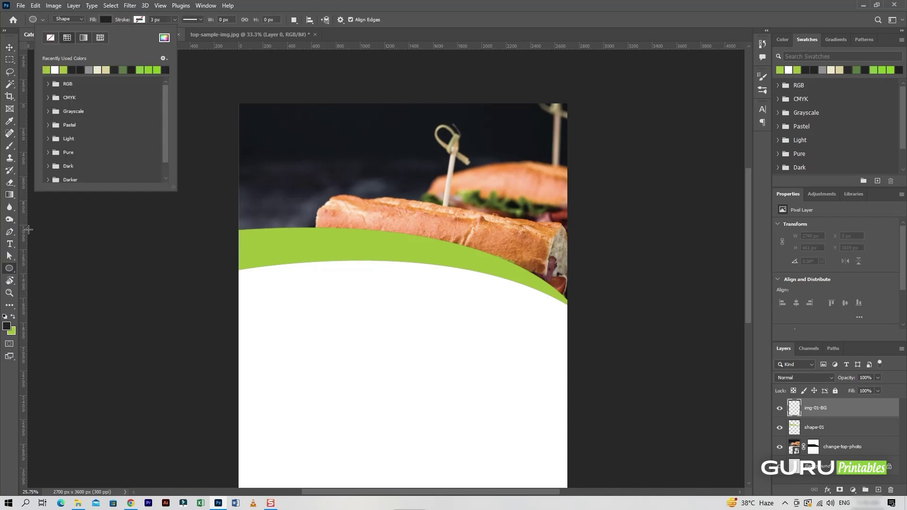
double_click(48, 69)
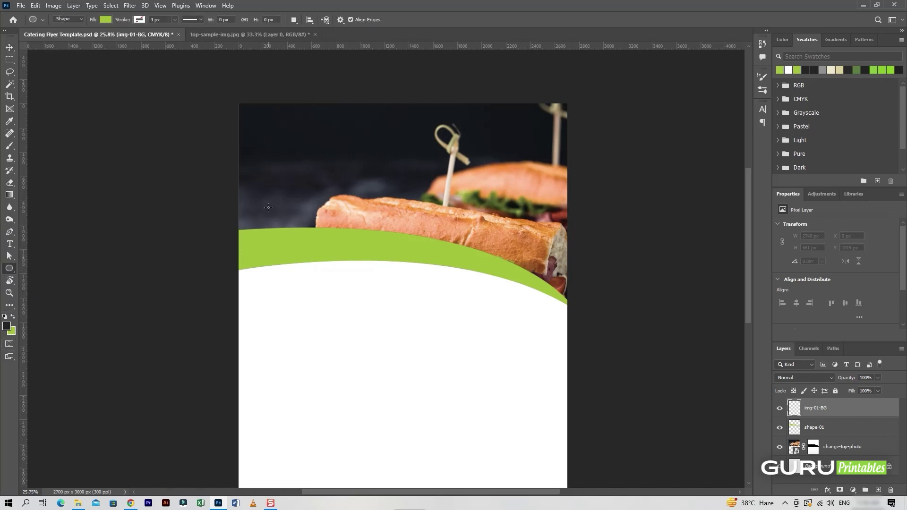
left_click_drag(274, 211, 367, 308)
key("v")
mouse_move(324, 282)
left_mouse_down()
mouse_move(300, 268)
mouse_move(326, 256)
mouse_move(309, 247)
left_mouse_up()
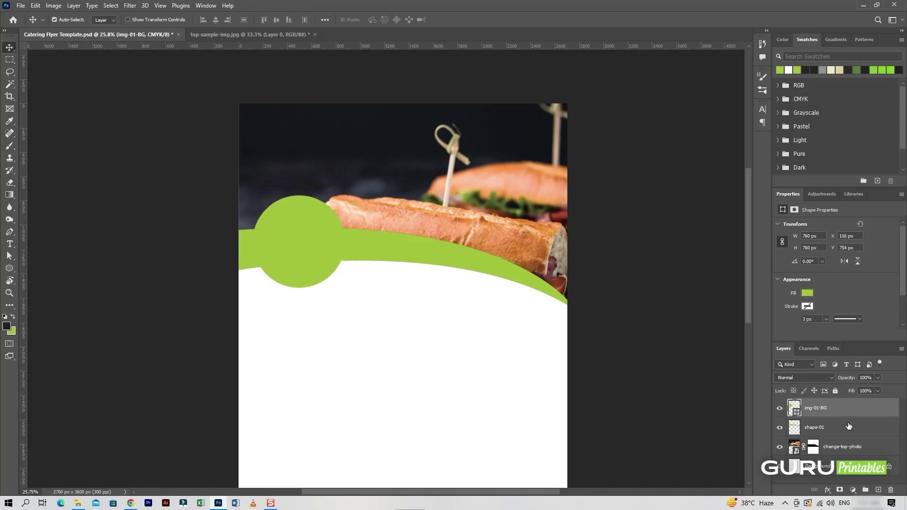
Close top-sample-img without saving and open the burger photo f-01.jpg.
left_click(315, 34)
left_click(455, 186)
left_click(20, 5)
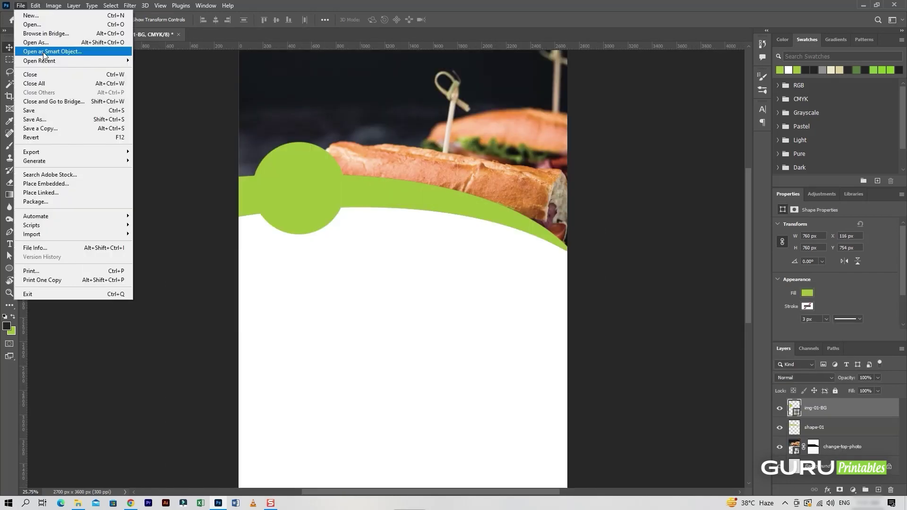
left_click(29, 26)
double_click(111, 76)
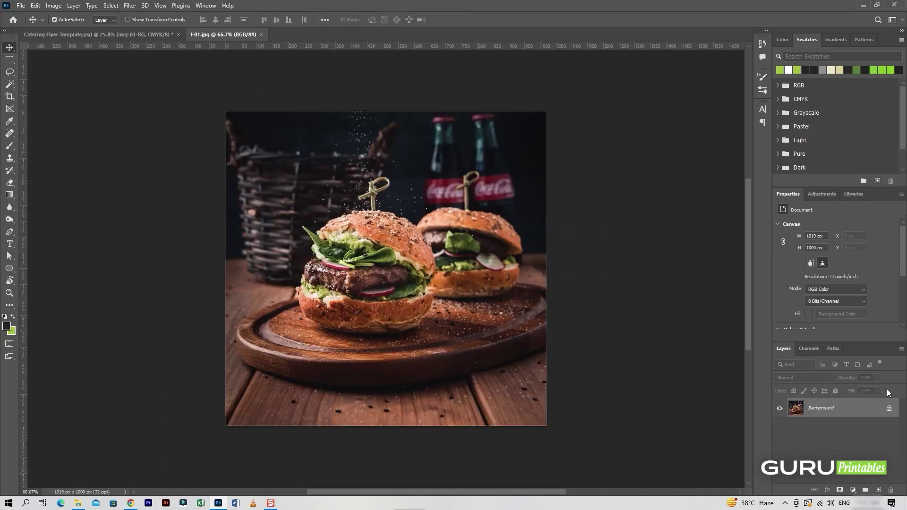
Bring the burger photo into the flyer and clip it inside the circle.
left_click_drag(369, 257, 294, 184)
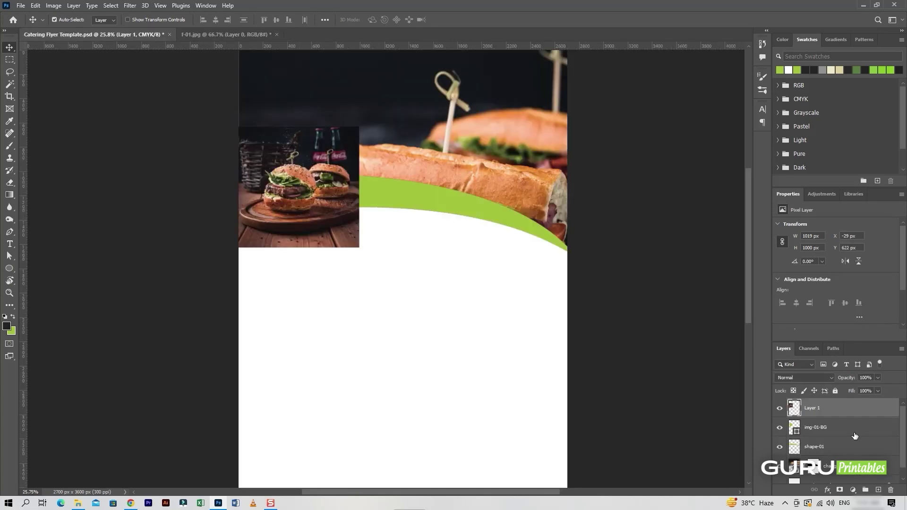
right_click(847, 413)
left_click(816, 192)
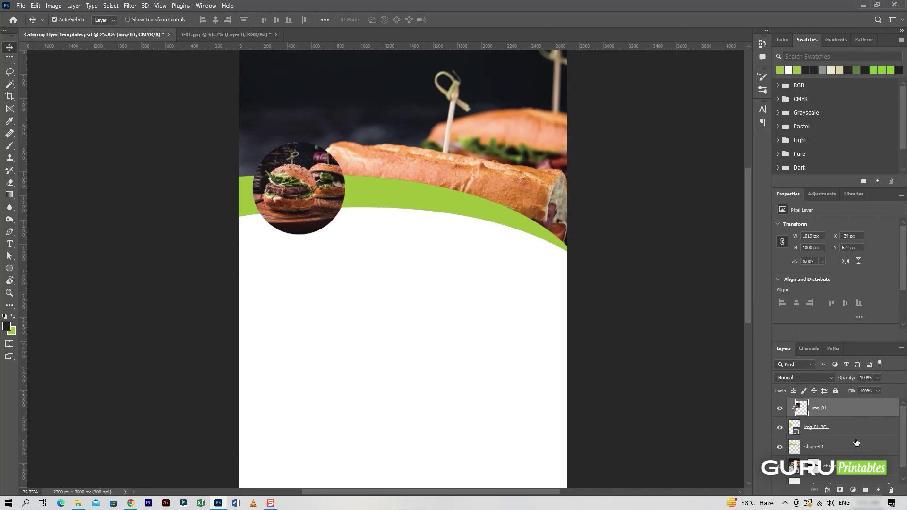
Give the circle an 18 px white stroke and a drop shadow.
right_click(845, 427)
left_click(809, 24)
left_click(555, 163)
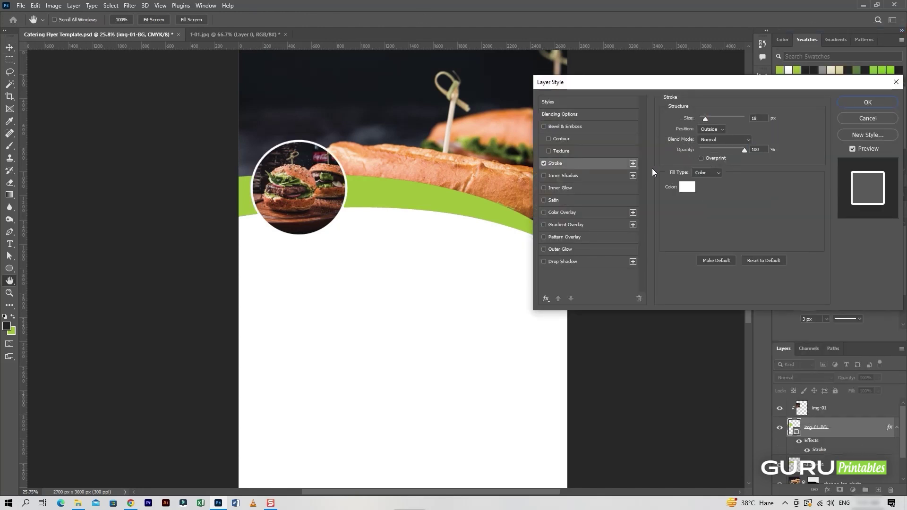
left_click(566, 261)
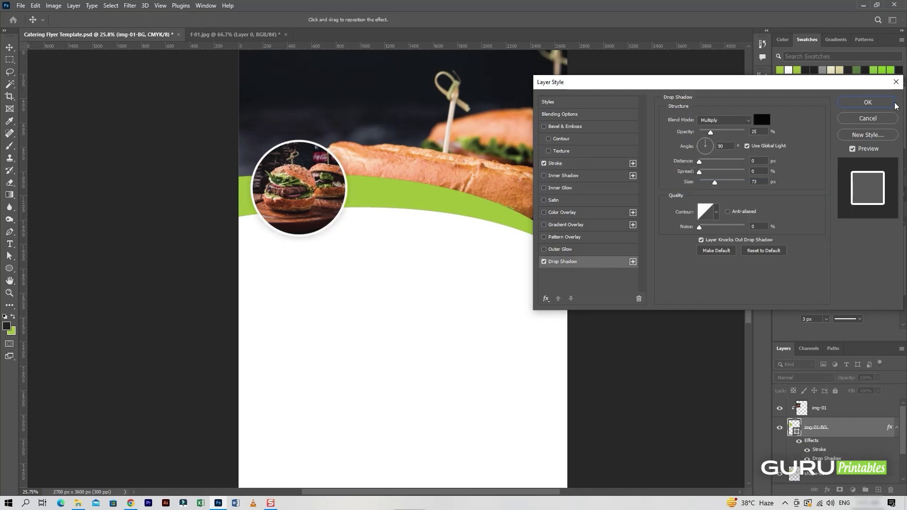
left_click(868, 102)
left_click(896, 431)
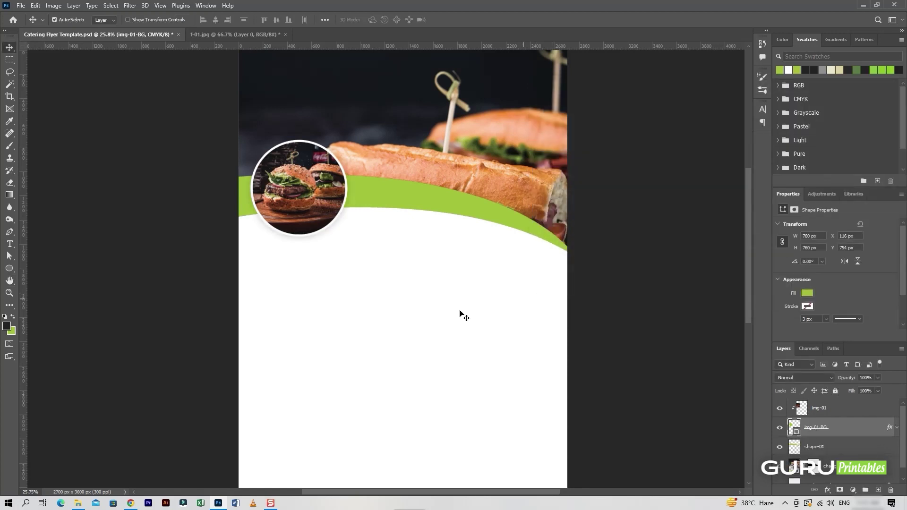
left_click_drag(460, 314, 437, 336)
Duplicate the circle as img-02-BG and place it to the right of the first.
key("ctrl+j")
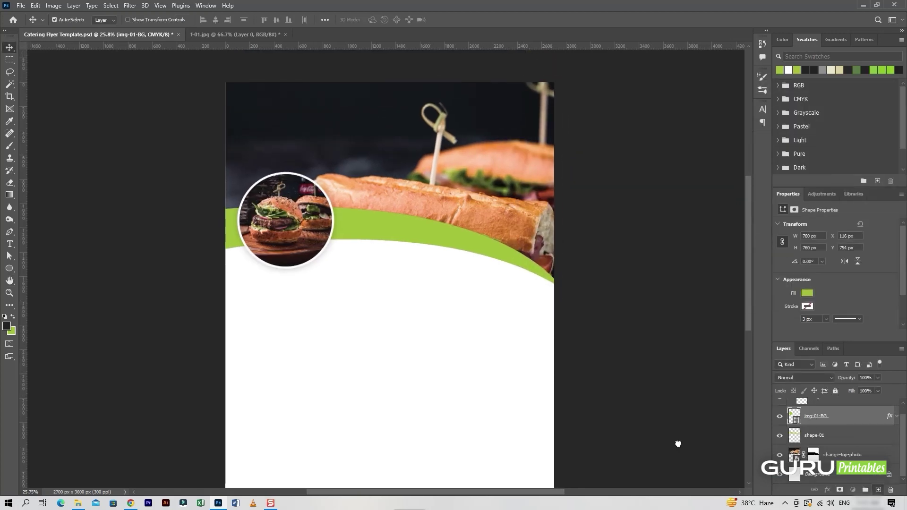
key("ctrl+alt+g")
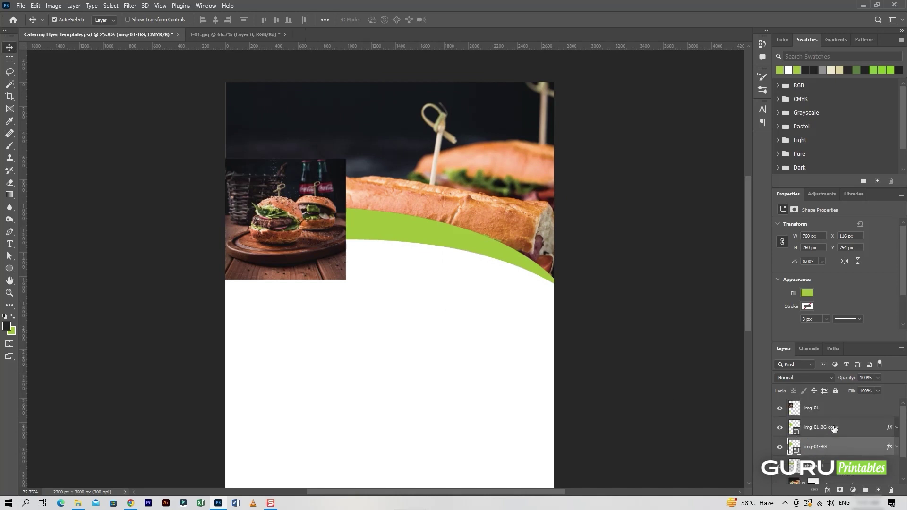
left_click(779, 408)
left_click_drag(838, 430, 819, 411)
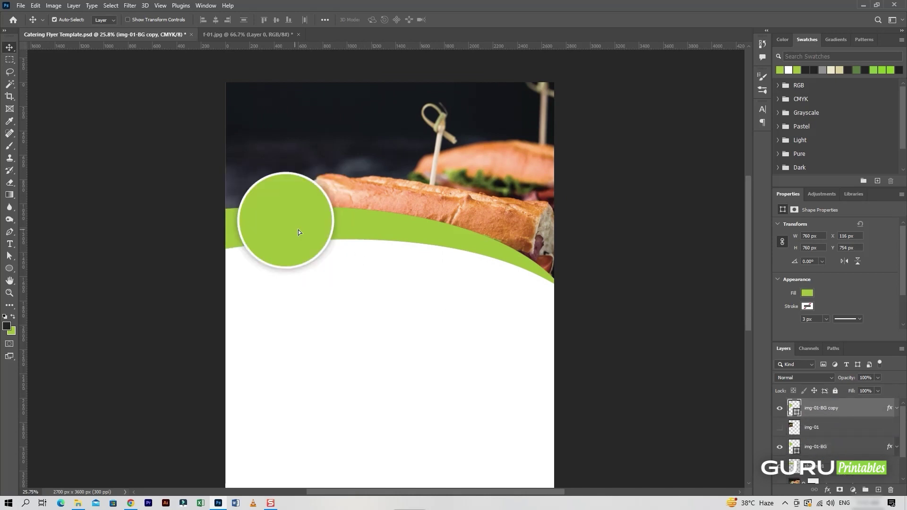
left_click_drag(298, 232, 410, 252)
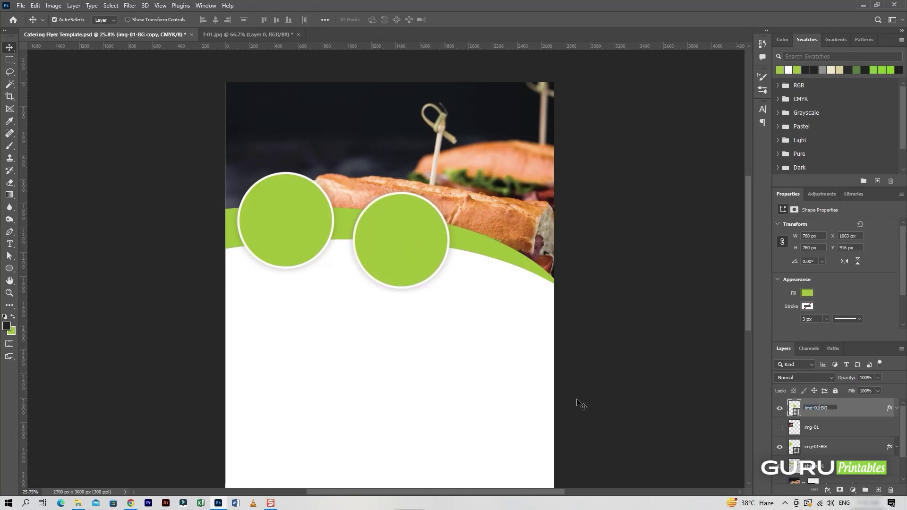
type("2")
key("Return")
Copy a third circle further right, shrink it to about 90%, and even the spacing.
left_click_drag(420, 256, 522, 282, "alt")
key("ctrl+t")
left_click_drag(454, 312, 462, 307, "alt")
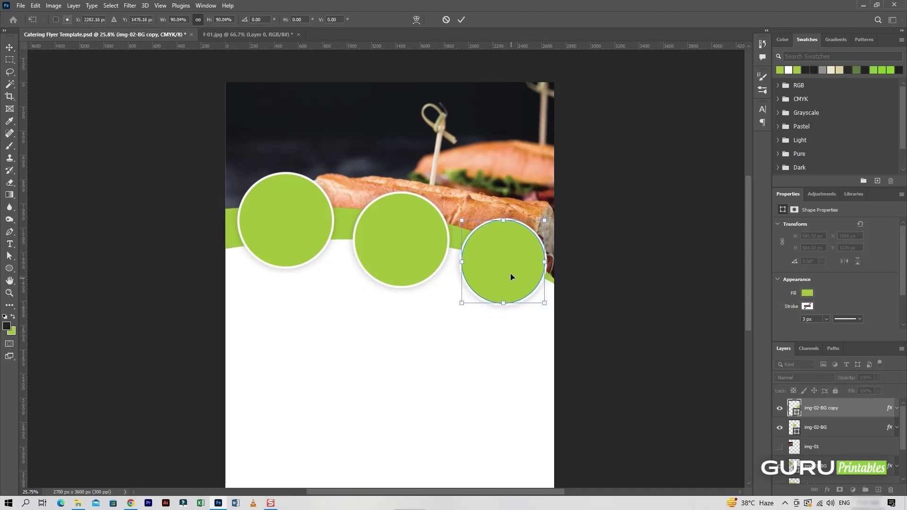
left_click_drag(414, 263, 388, 256)
left_click(461, 20)
left_click_drag(400, 248, 393, 248)
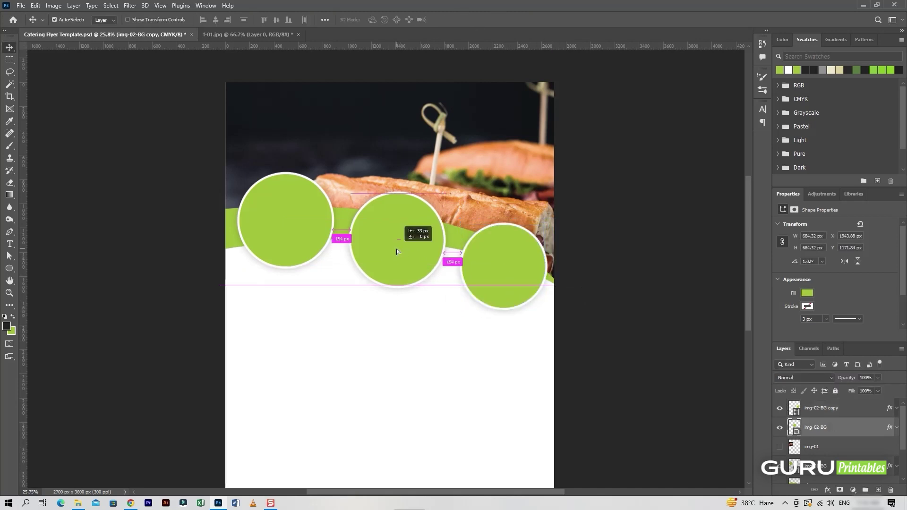
left_click_drag(507, 283, 504, 285)
Enlarge the right circle to 750 px and show the img-01 burger photo layer.
key("ctrl+t")
left_click_drag(539, 310, 545, 315)
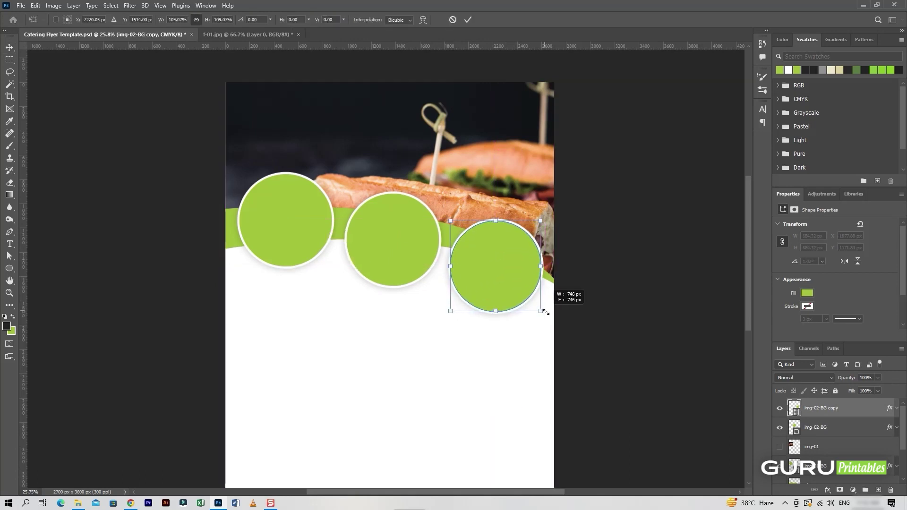
key("Return")
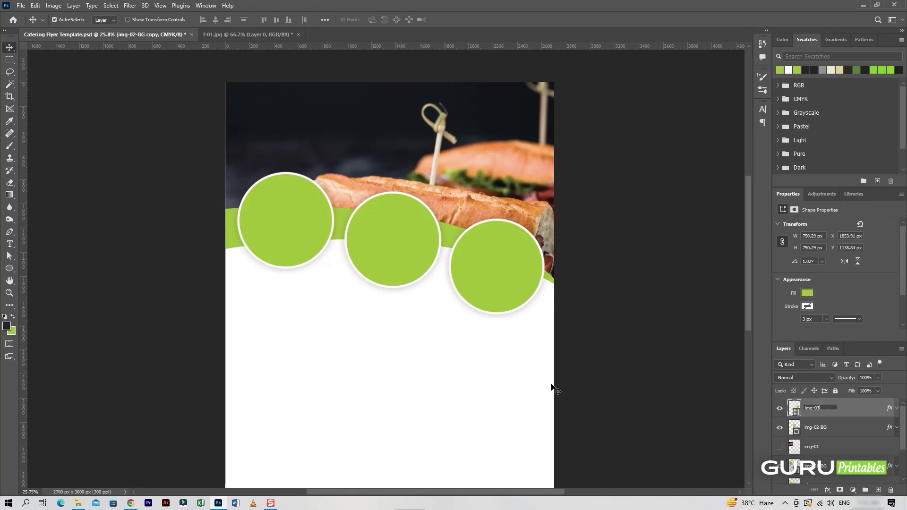
left_click(845, 447)
scroll(846, 444, "down", 1)
left_click(779, 427)
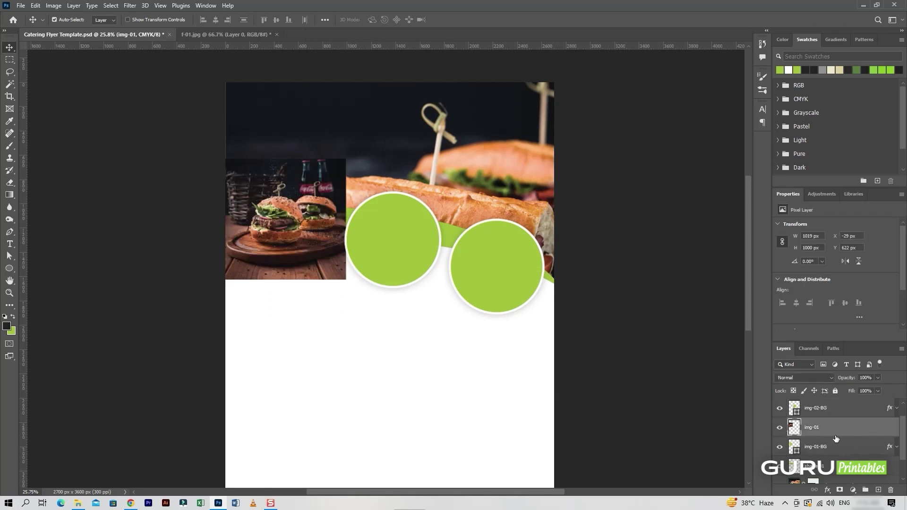
Clip the burger photo into the left circle and close its source document without saving.
right_click(836, 439)
left_click(826, 215)
right_click(853, 427)
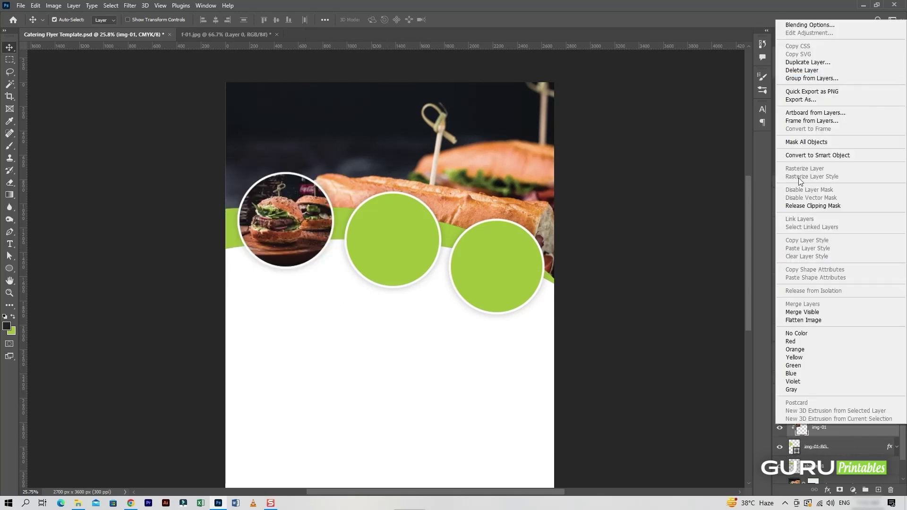
key("Escape")
left_click(832, 407)
left_click(286, 35)
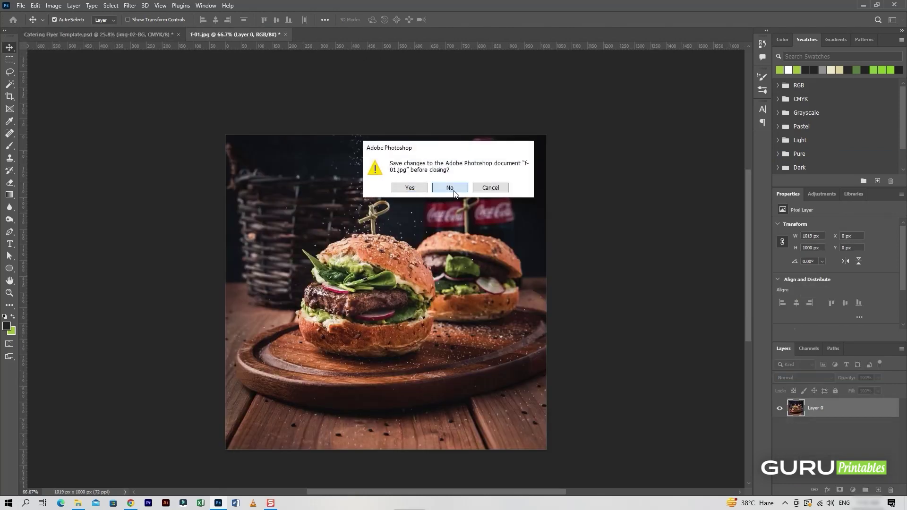
left_click(449, 185)
Bring the pizza photo f-02.jpg into the flyer and clip it into the middle circle.
left_click(21, 5)
left_click(33, 27)
double_click(162, 76)
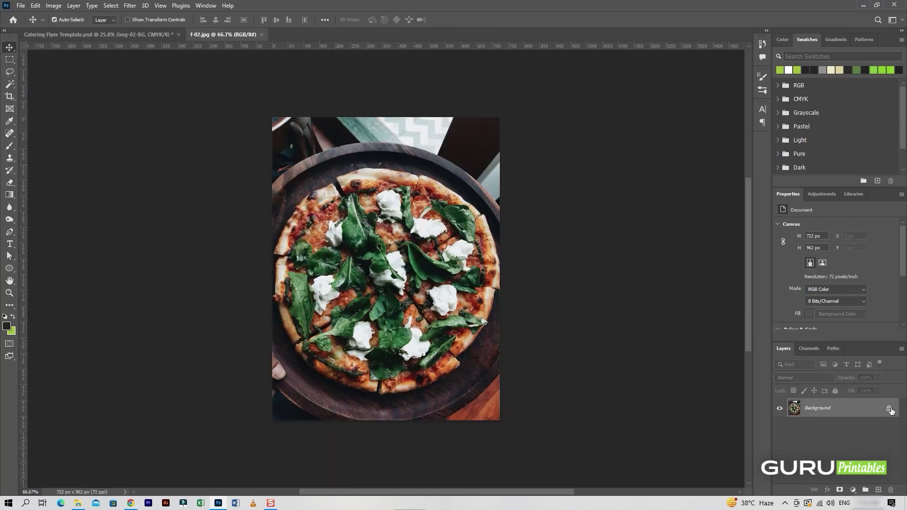
left_click_drag(434, 175, 364, 229)
right_click(892, 429)
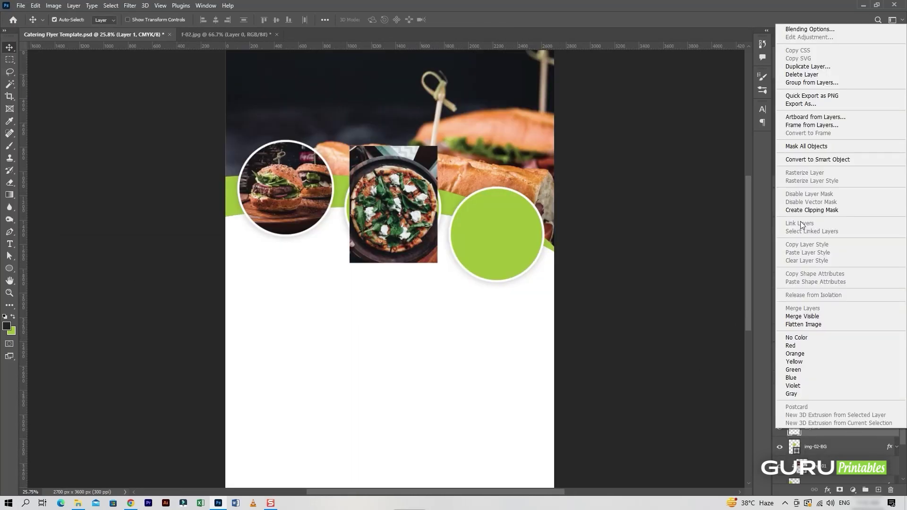
left_click(796, 210)
Scale the pizza photo up to about 107% so it fills the middle circle.
key("ctrl+t")
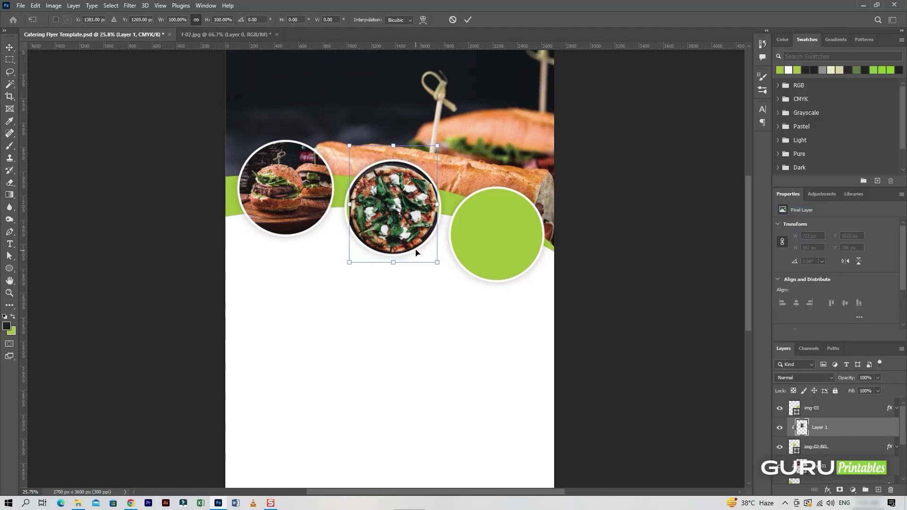
left_click_drag(437, 263, 440, 267)
left_click_drag(413, 224, 409, 218)
key("Return")
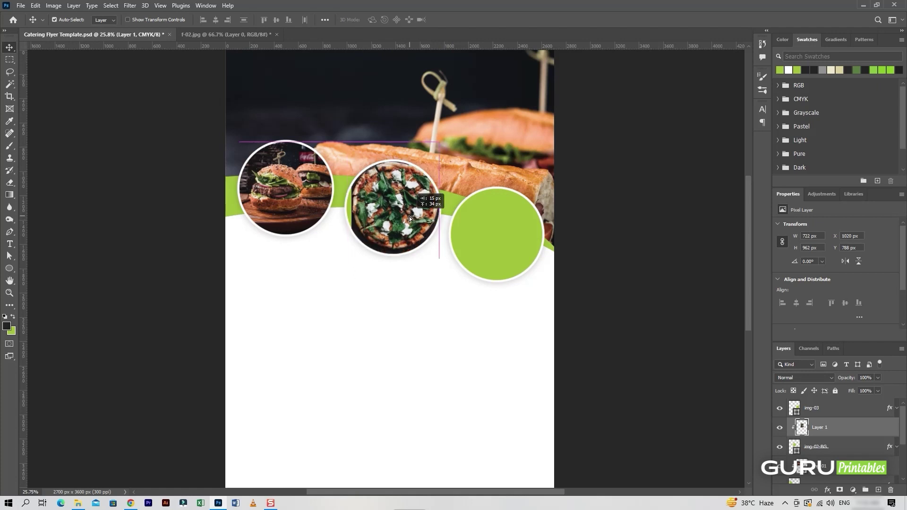
key("ctrl+t")
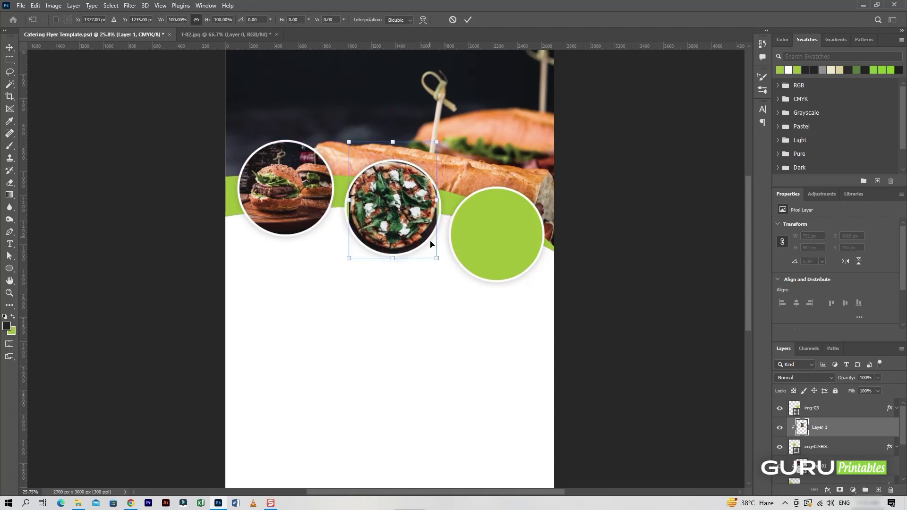
left_click_drag(435, 254, 443, 261)
key("Return")
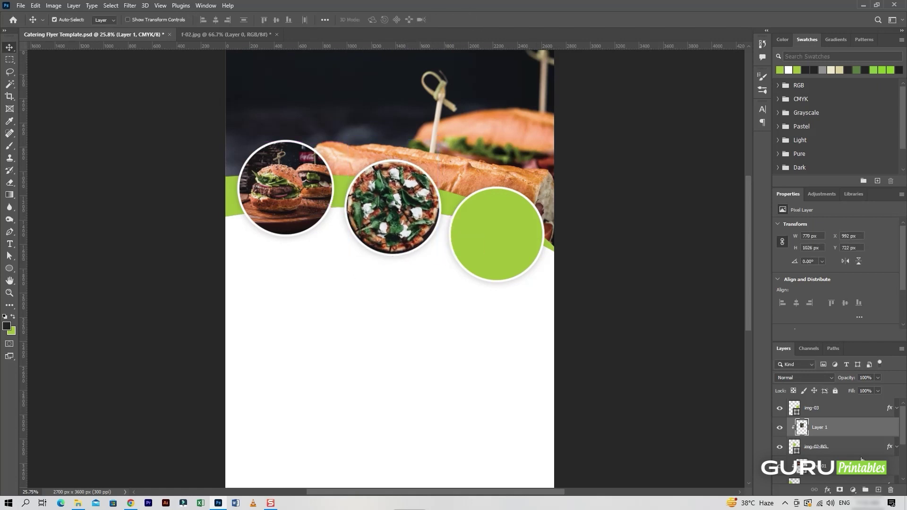
Name the pizza layer img-02, make it a Smart Object, and close f-02 without saving.
type("img-02")
right_click(818, 431)
left_click(802, 154)
left_click(276, 35)
left_click(445, 186)
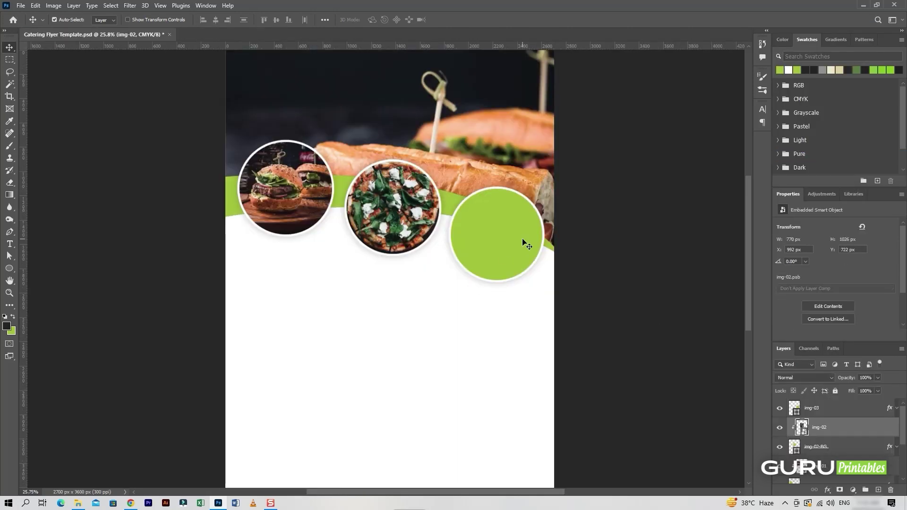
Bring the ice-cream photo f-03.jpg into the flyer and clip it into the right circle.
left_click(526, 245)
left_click(20, 5)
left_click(26, 25)
double_click(213, 88)
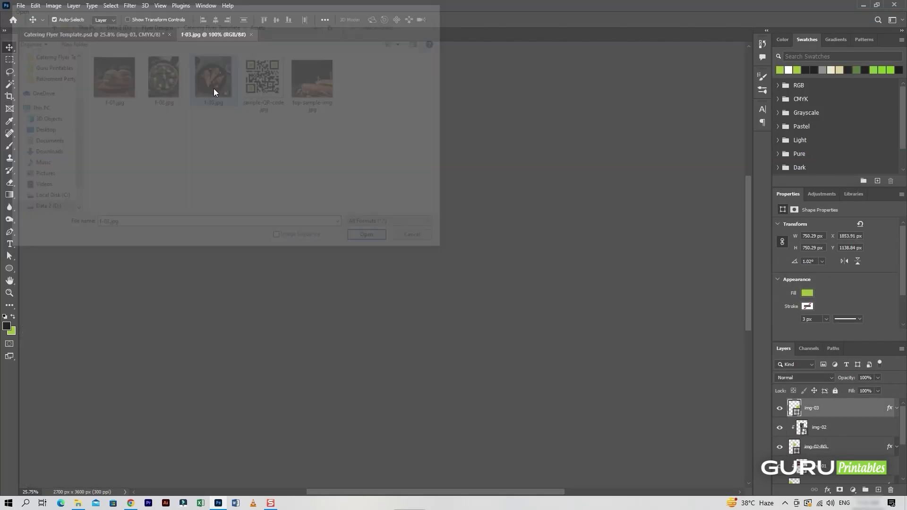
left_click_drag(250, 234, 515, 237)
right_click(819, 405)
left_click(803, 243)
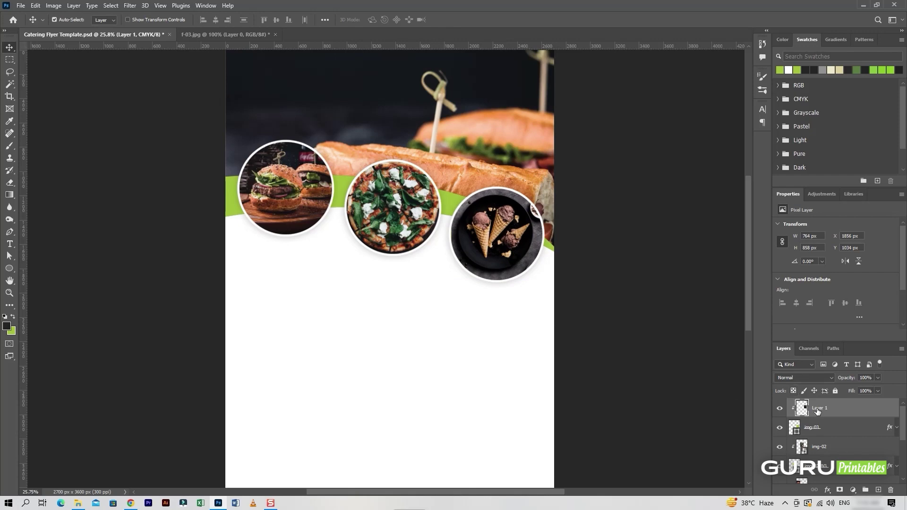
Make img-03 a Smart Object, save the flyer, and add a new layer above img-01.
right_click(838, 415)
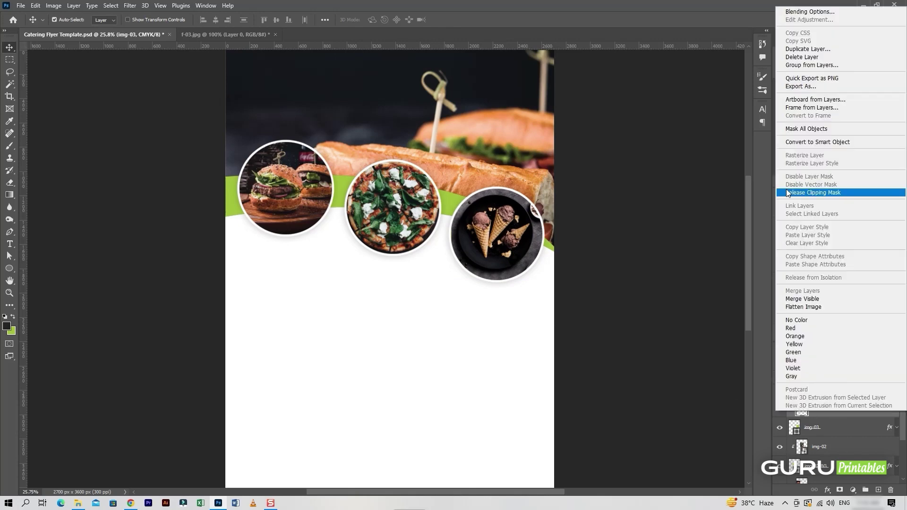
left_click(798, 145)
key("ctrl+s")
scroll(457, 310, "up", 3)
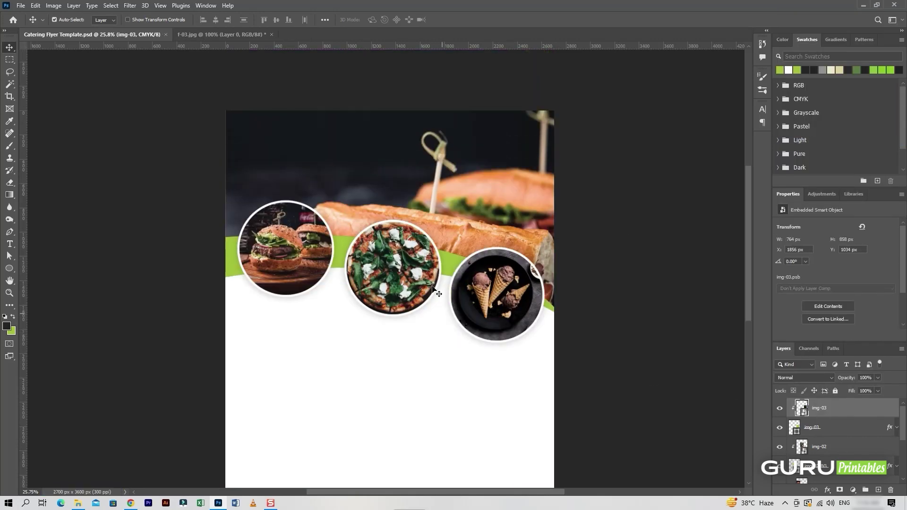
scroll(456, 310, "down", 2)
key("alt+bracketleft")
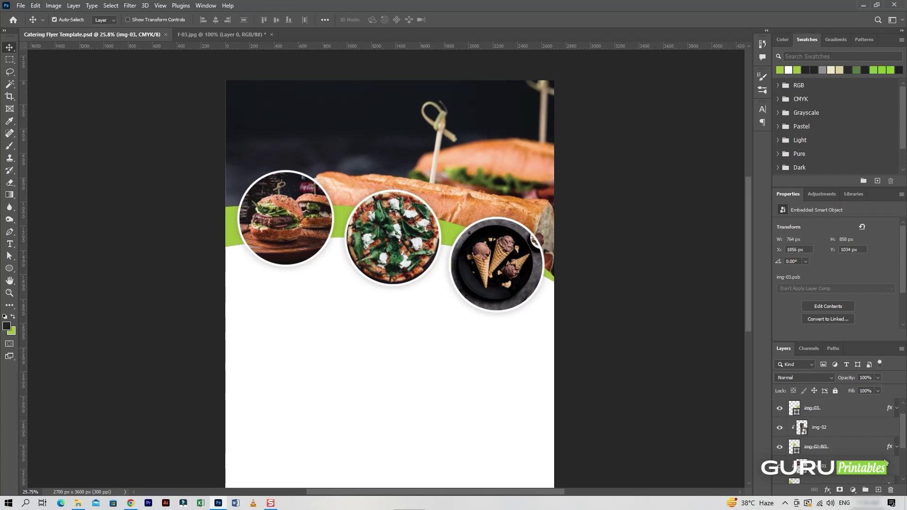
key("alt+bracketleft")
key("alt+bracketleft")
key("alt+bracketleft")
left_click(880, 491)
type("price-bo")
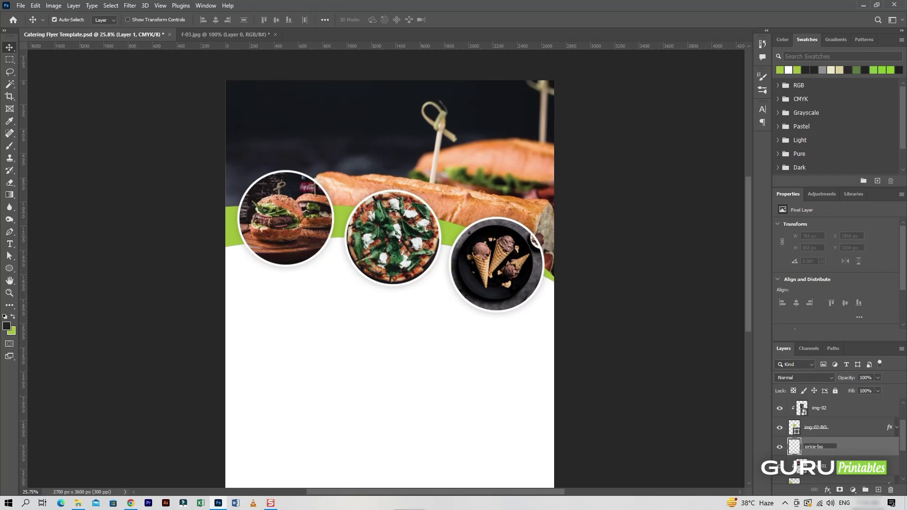
Name the layer price-bg-01 and draw a small green circle under the burger circle.
type("-01")
key("Return")
key("u")
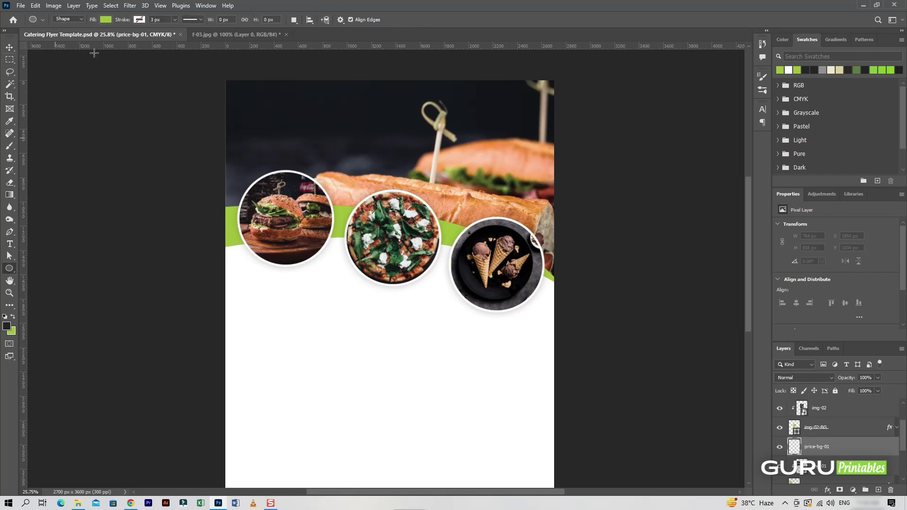
mouse_move(279, 255)
left_mouse_down()
mouse_move(334, 309)
mouse_move(312, 281)
left_mouse_up()
key("v")
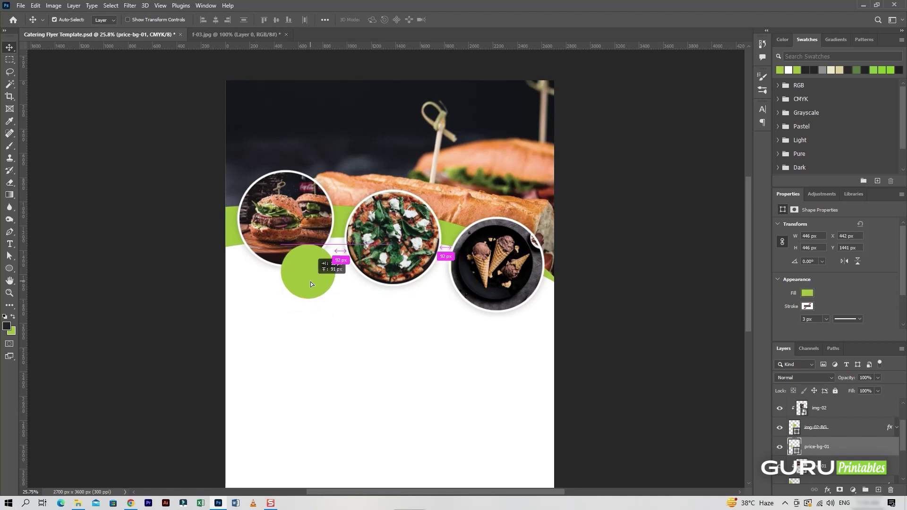
scroll(312, 247, "up", 1)
scroll(317, 263, "up", 1)
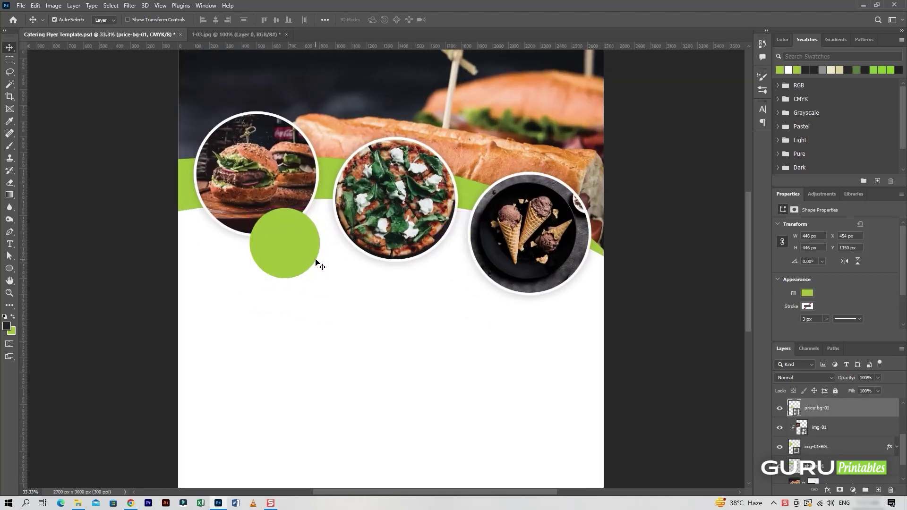
scroll(235, 279, "up", 1)
key("ctrl+t")
mouse_move(278, 307)
left_mouse_down()
mouse_move(245, 272)
mouse_move(264, 297)
left_mouse_up()
left_click(468, 19)
Give the green price circle a Drop Shadow layer style.
right_click(852, 411)
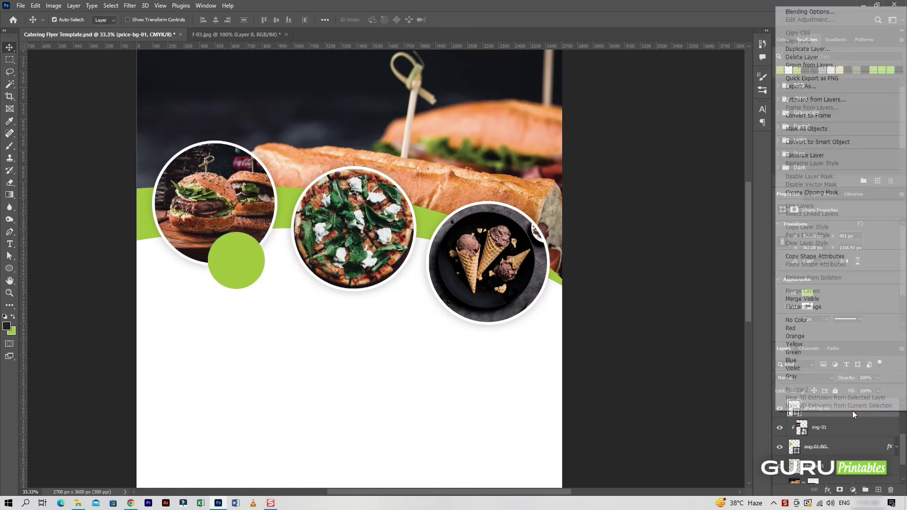
left_click(810, 11)
left_click(548, 261)
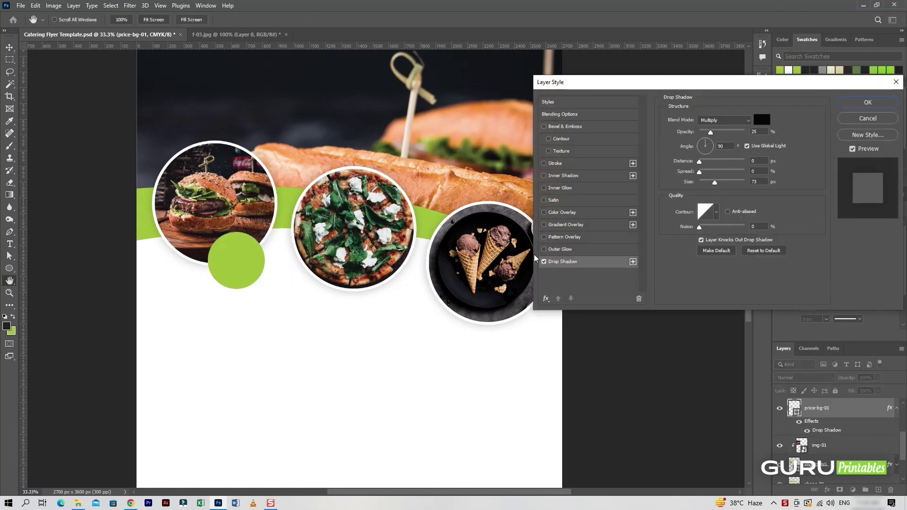
left_click(867, 102)
left_click(896, 407)
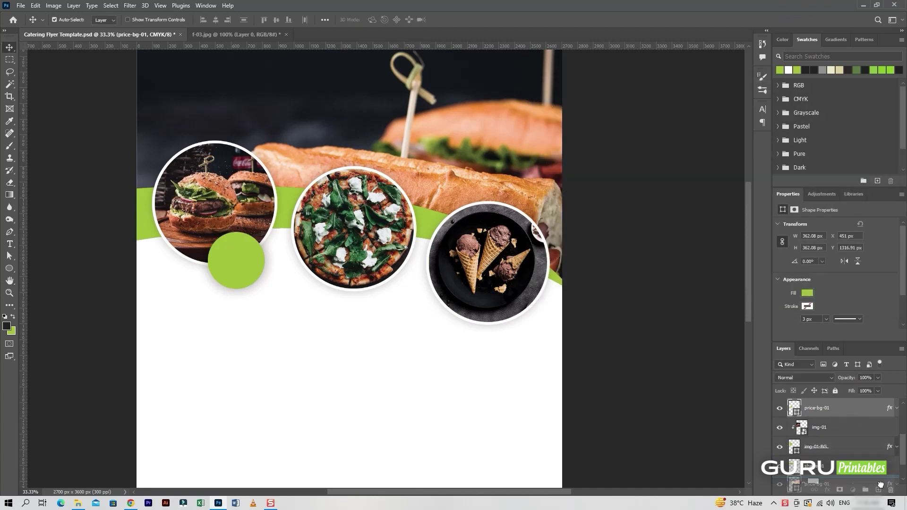
Duplicate the price circle under the pizza circle as price-bg-02.
left_click_drag(247, 265, 383, 313)
left_click_drag(845, 446, 852, 427)
left_click_drag(387, 310, 383, 303)
key("End")
key("BackSpace")
key("BackSpace")
key("BackSpace")
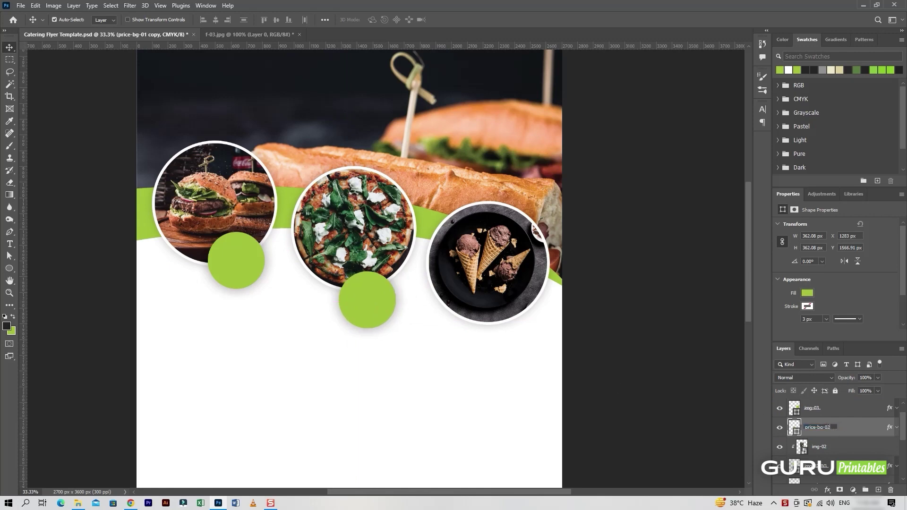
key("Return")
Duplicate it again under the ice-cream circle as price-bg-03 and add a new layer.
key("ctrl+j")
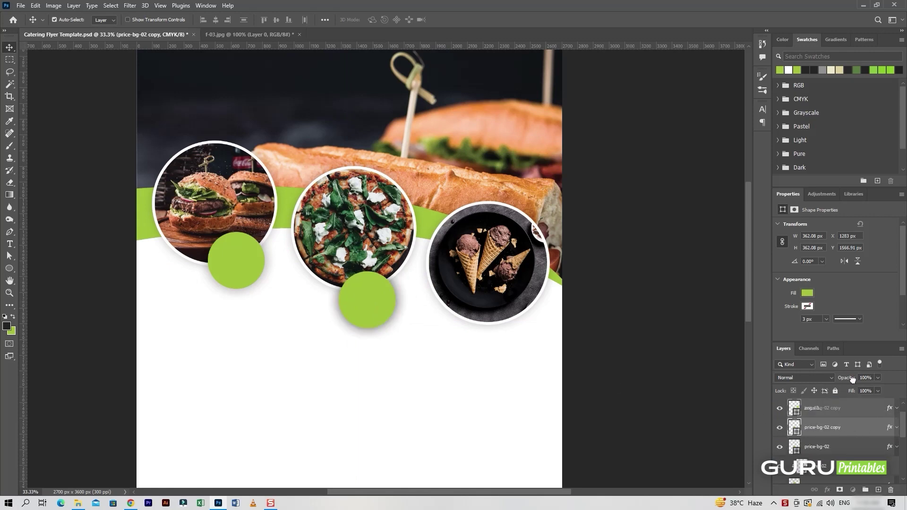
key("ctrl+bracketright")
left_click_drag(378, 300, 507, 329)
double_click(822, 408)
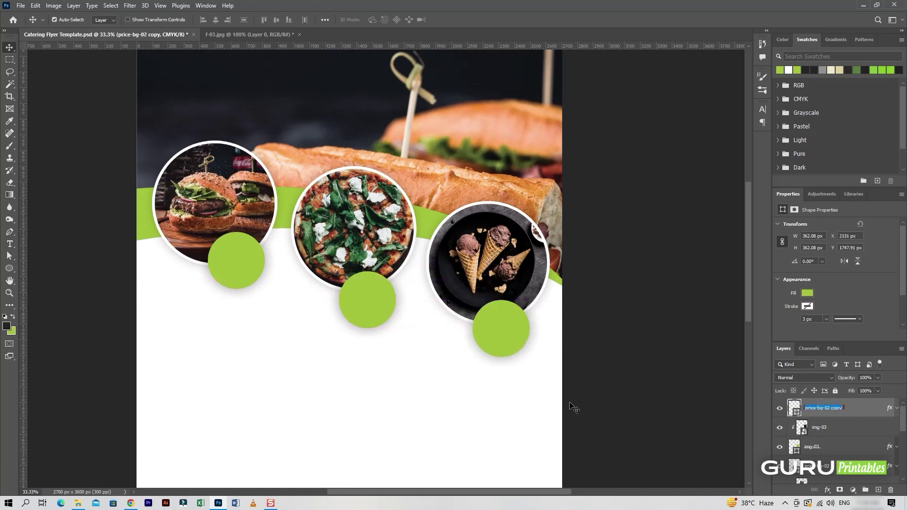
key("Return")
scroll(573, 407, "up", 2)
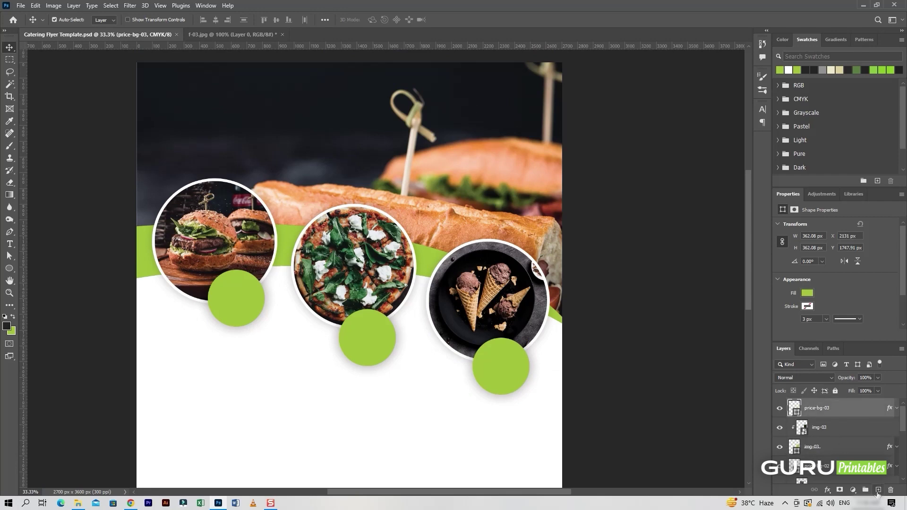
left_click(878, 490)
left_click(9, 244)
Add a text layer with the 'ARE YOU HUNGRY?' line copied from the notes.
left_click(168, 108)
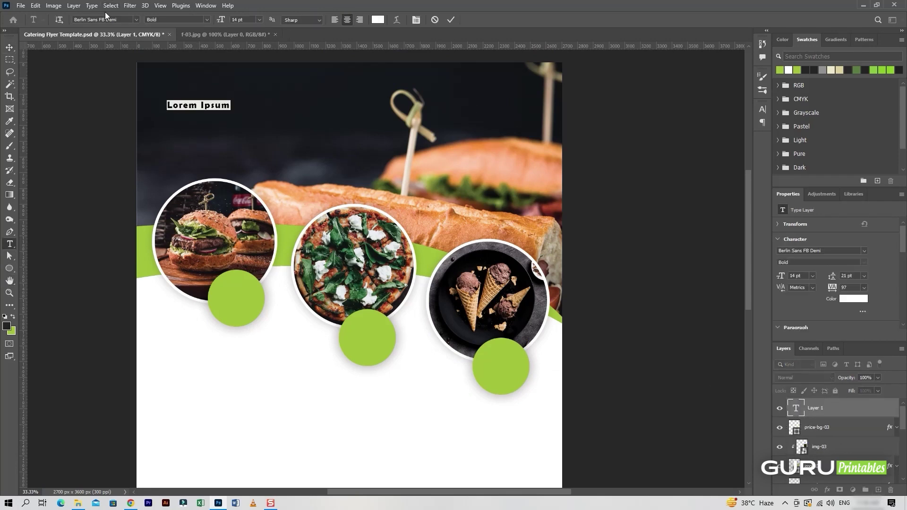
left_click(78, 503)
left_click_drag(262, 93, 205, 93)
right_click(205, 93)
left_click(241, 113)
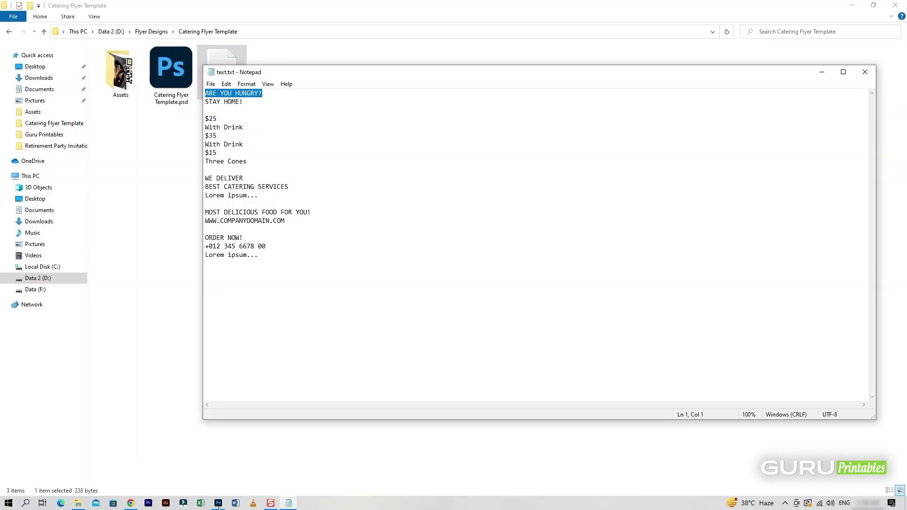
key("alt+Tab")
key("ctrl+v")
Make the headline green (a1c23a), 35.85 pt with tracking 37, and position it.
left_click(378, 19)
left_click(370, 332)
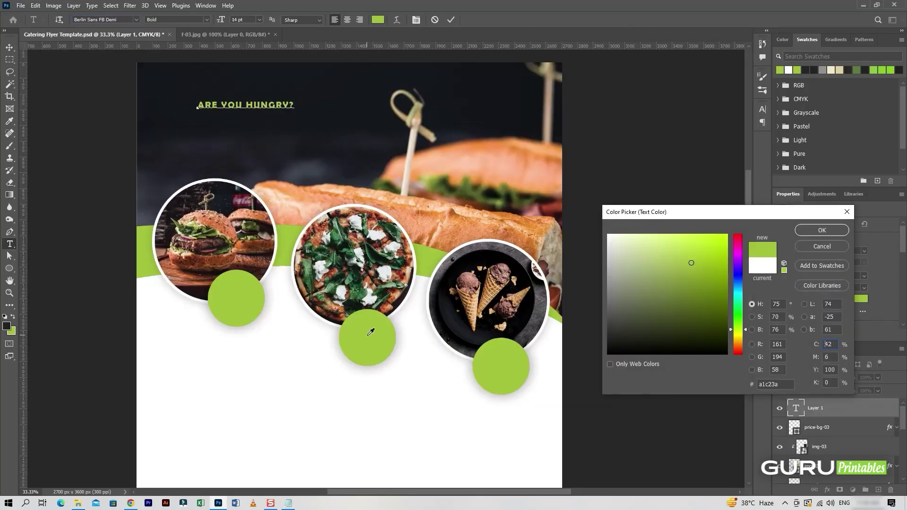
left_click(821, 230)
left_click(763, 109)
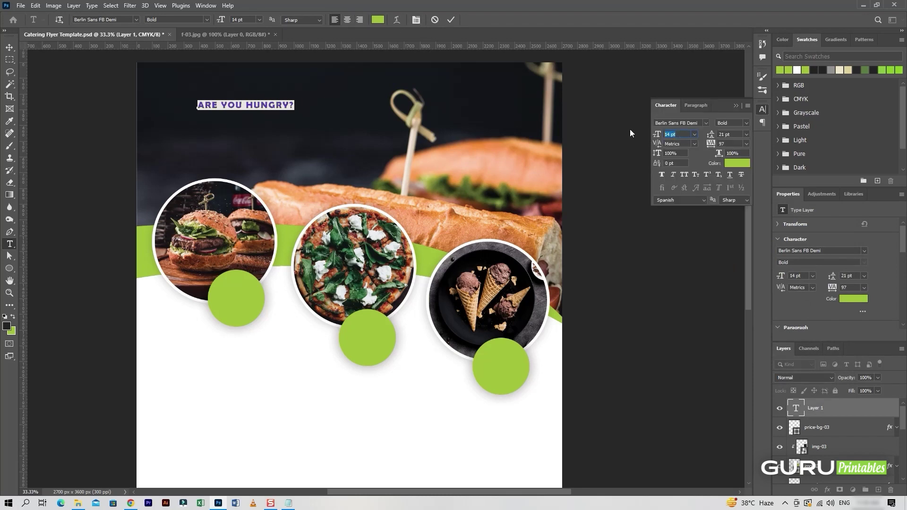
type("35.85")
key("Return")
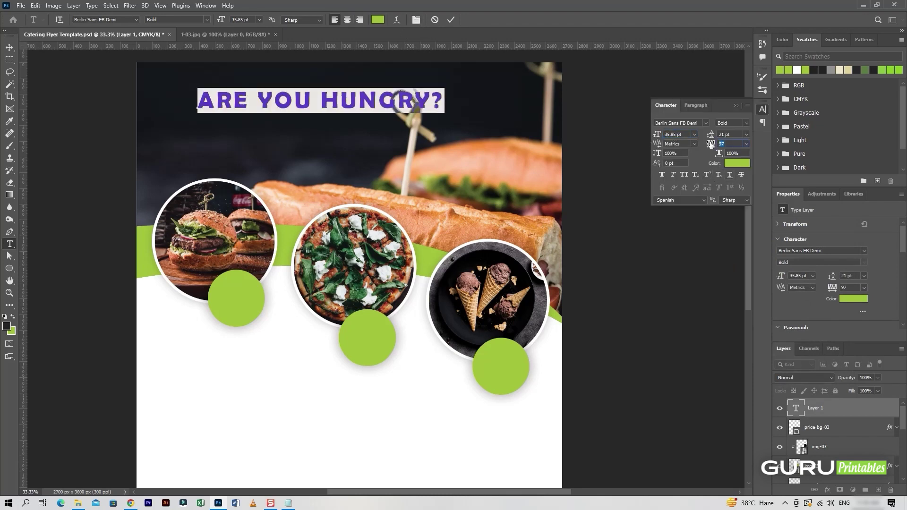
left_click_drag(711, 144, 673, 137)
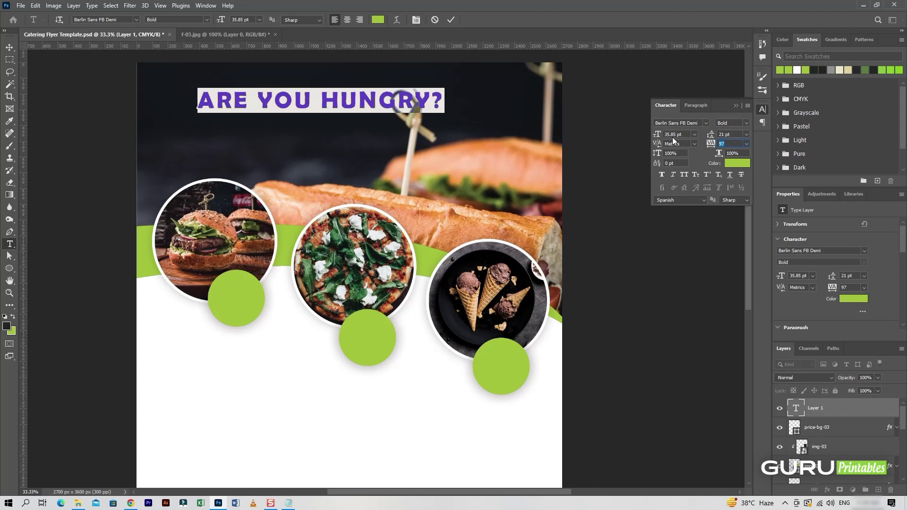
left_click(450, 20)
key("v")
mouse_move(351, 109)
left_mouse_down()
mouse_move(325, 110)
mouse_move(332, 142)
mouse_move(331, 132)
mouse_move(375, 163)
left_mouse_up()
scroll(347, 174, "up", 1)
Replace the duplicated headline's text with 'STAY HOME!' from the notes.
double_click(283, 151)
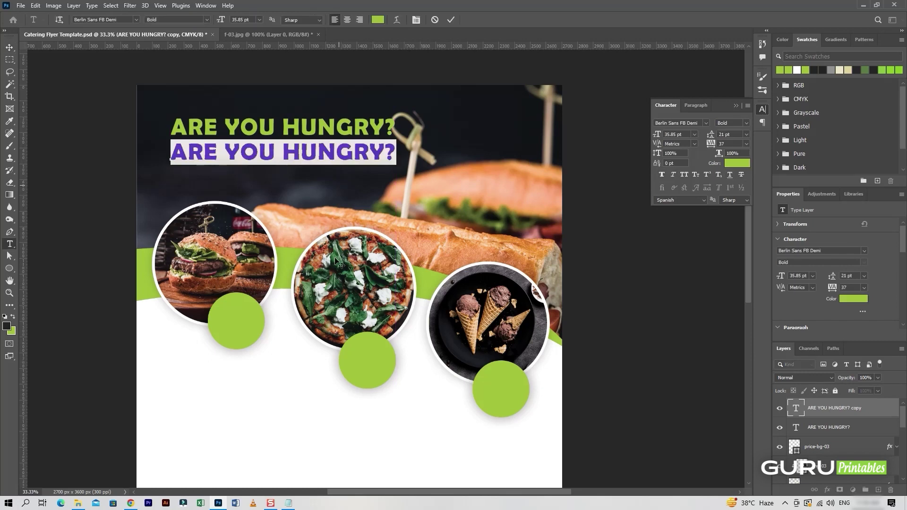
key("alt+Tab")
left_click(243, 101)
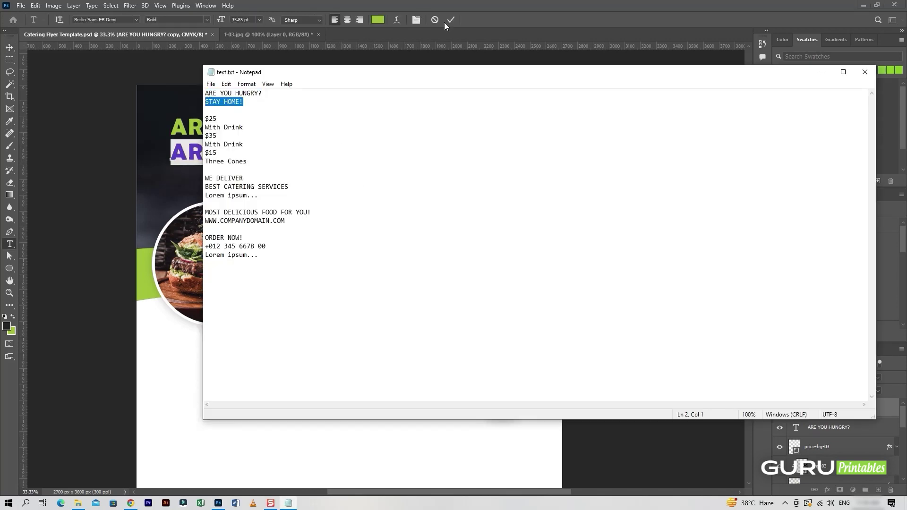
key("ctrl+c")
key("alt+Tab")
key("ctrl+v")
Make 'STAY HOME!' white at 56.71 pt and place it below the headline.
left_click(378, 21)
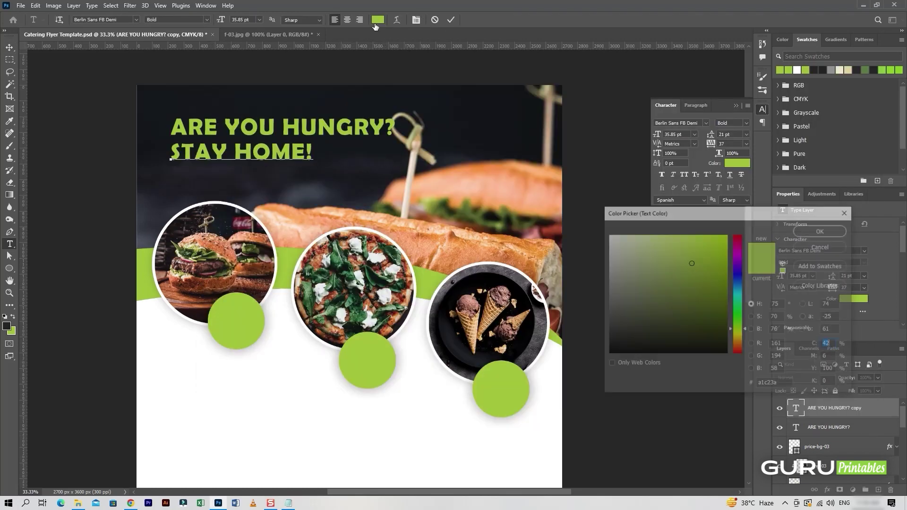
left_click(304, 325)
left_click(822, 230)
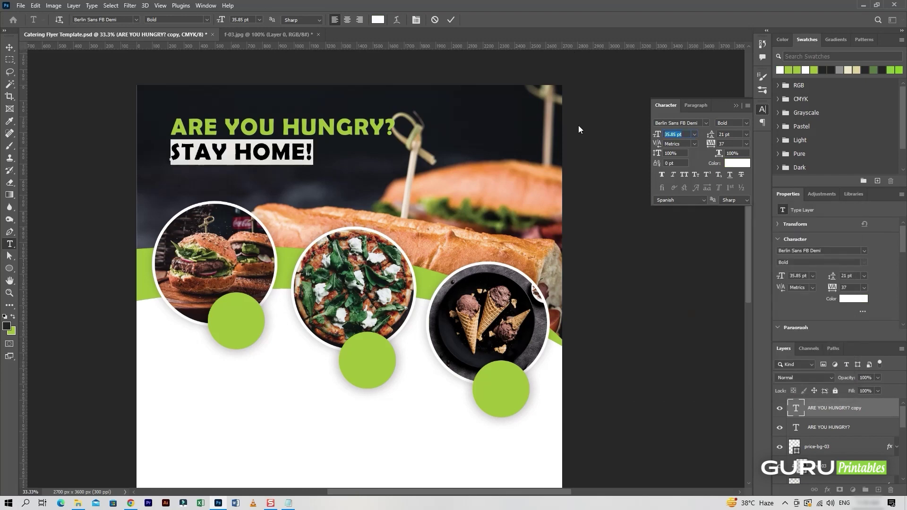
type("56.71")
key("Return")
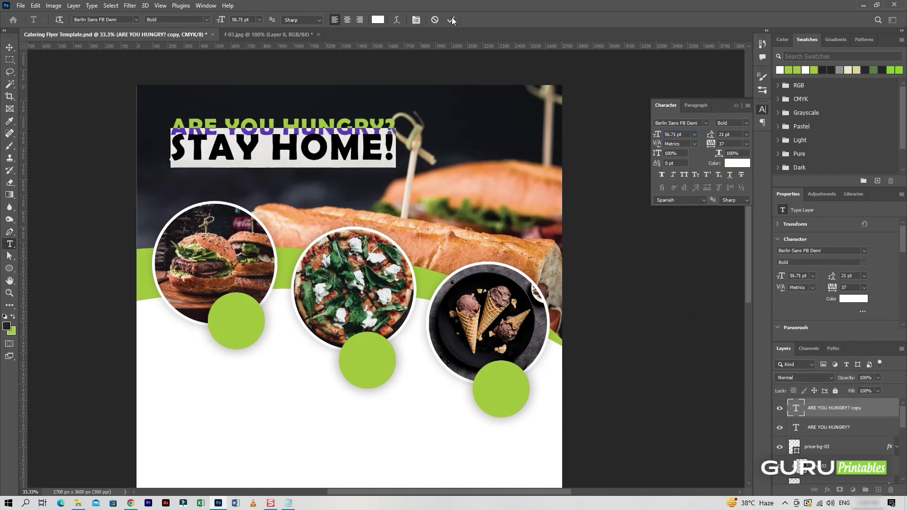
left_click(451, 20)
key("v")
left_click_drag(367, 161, 367, 169)
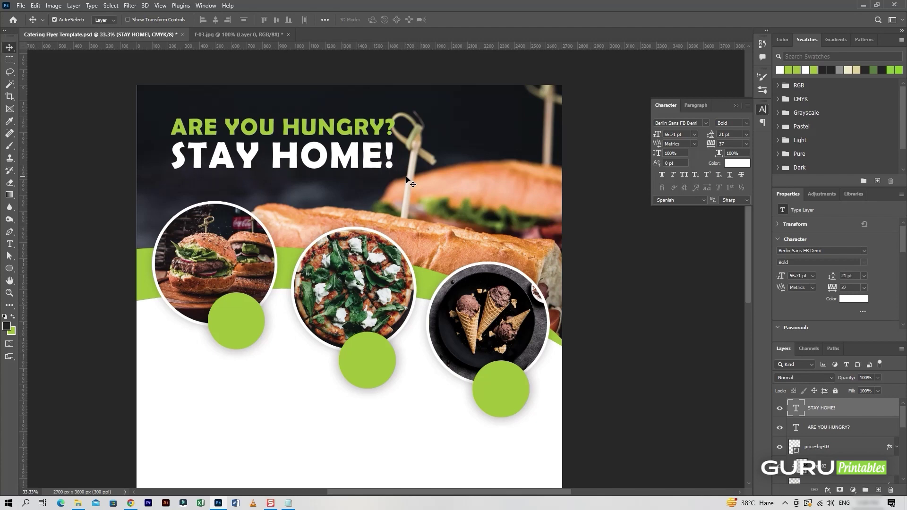
Save the flyer and copy the $25 price from the notes.
key("ctrl+s")
scroll(590, 293, "down", 1)
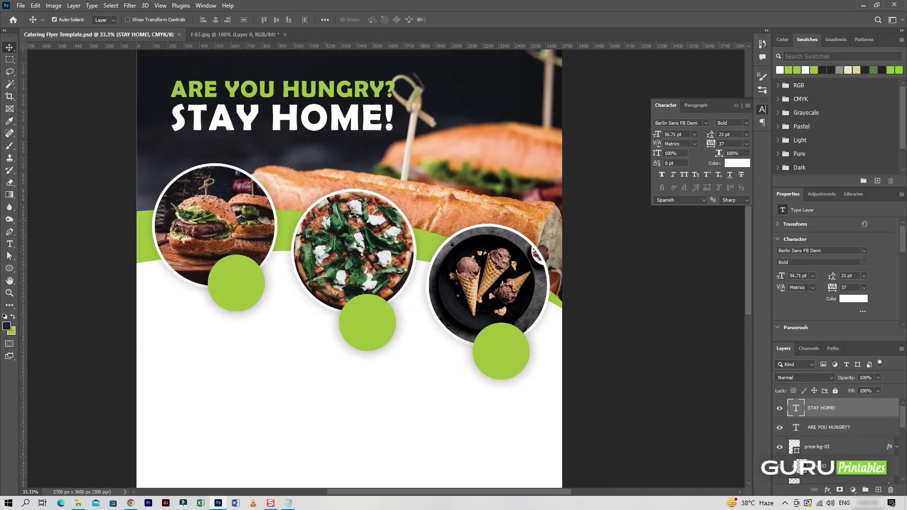
scroll(845, 457, "down", 5)
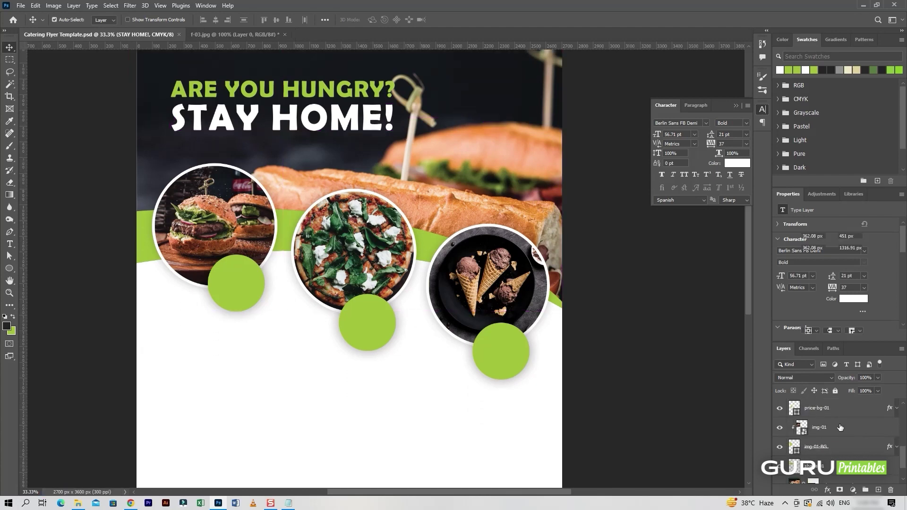
left_click(841, 408)
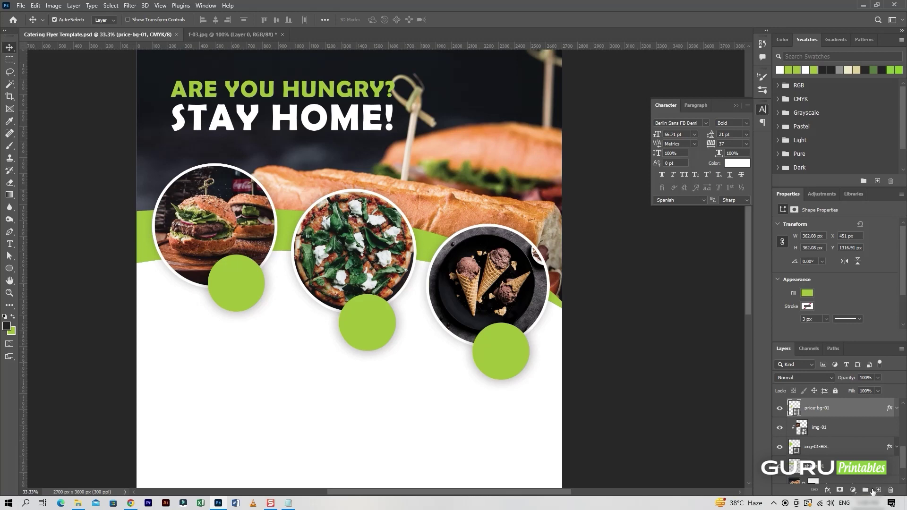
scroll(855, 455, "up", 5)
left_click(832, 412)
left_click(288, 502)
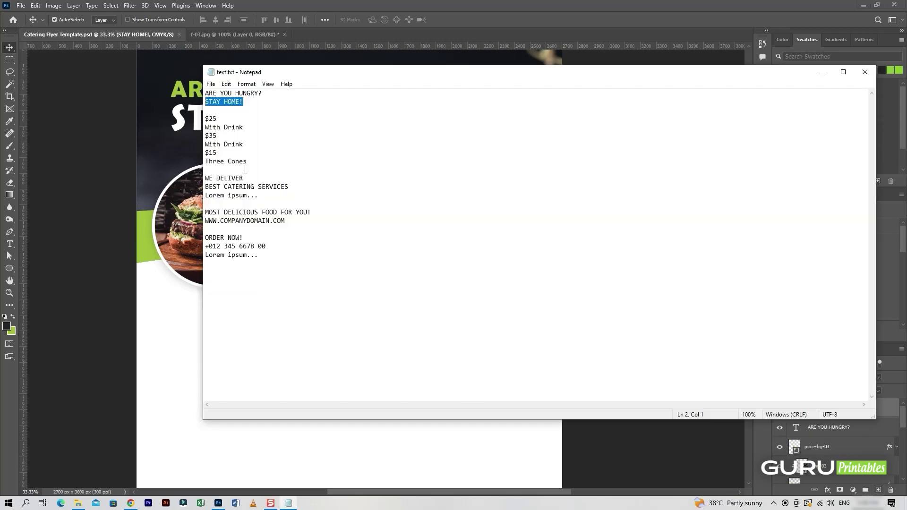
left_click_drag(217, 118, 211, 117)
key("alt+Tab")
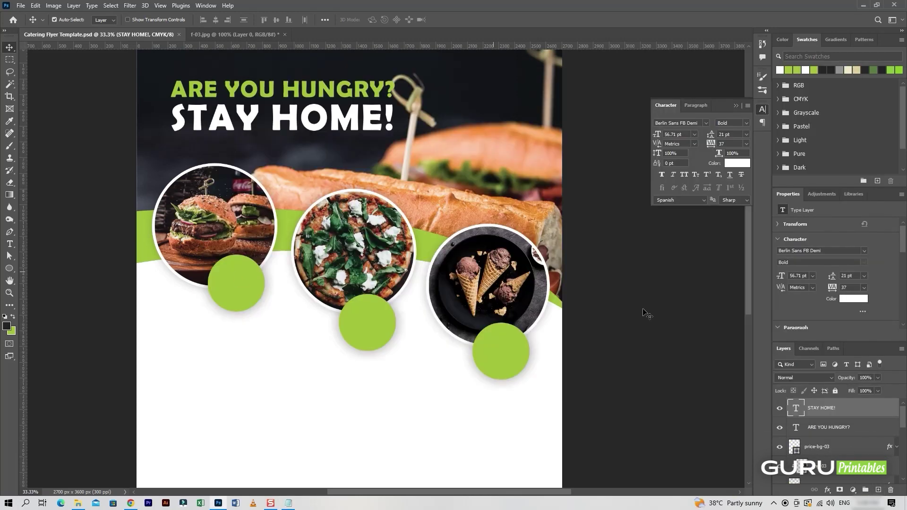
Place a white $25 label at 34.2 pt with tracking 97 in the first price circle.
key("t")
left_click(233, 282)
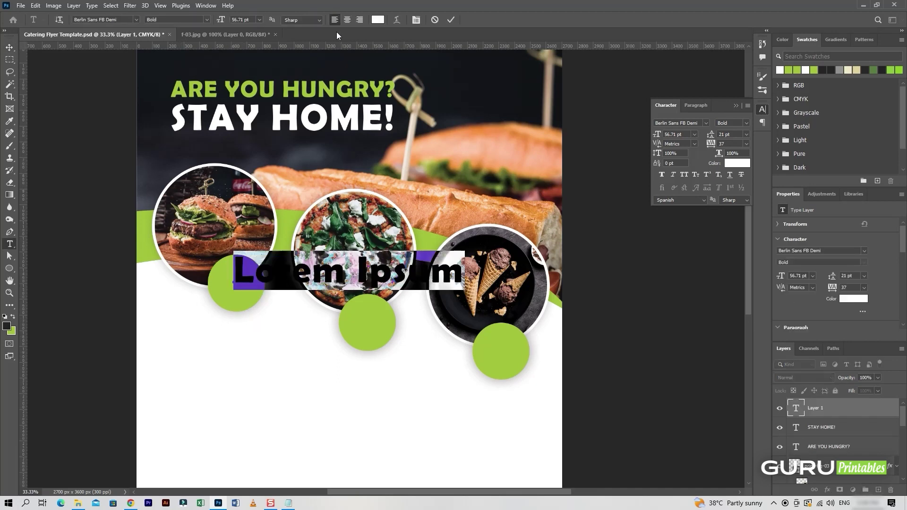
key("ctrl+a")
key("ctrl+v")
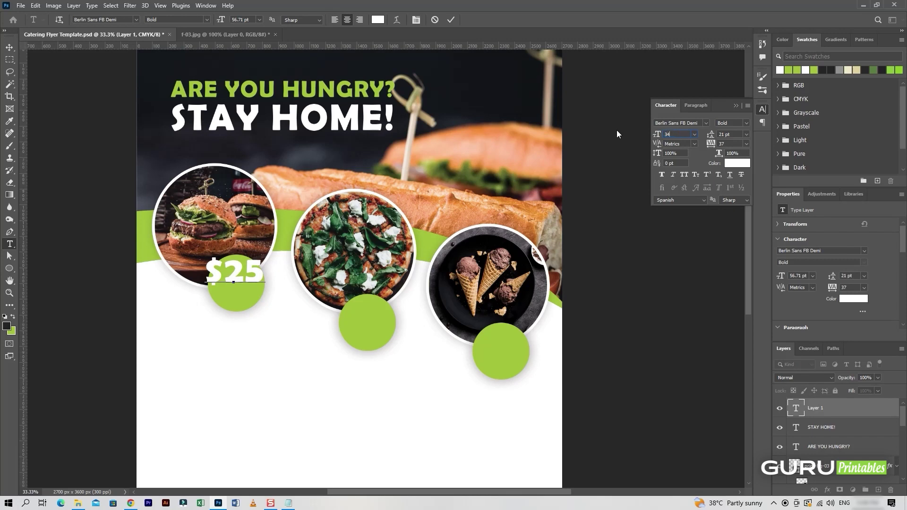
key("ctrl")
left_click(684, 136)
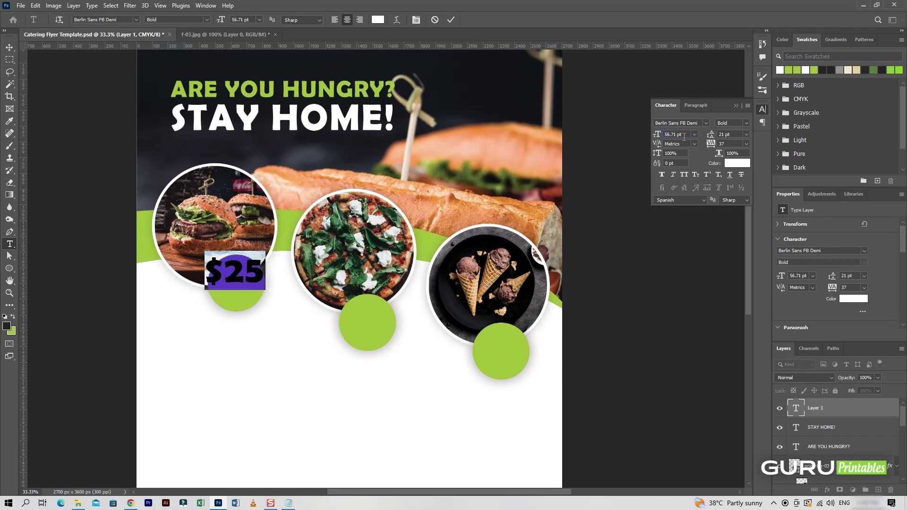
type(".2")
key("Return")
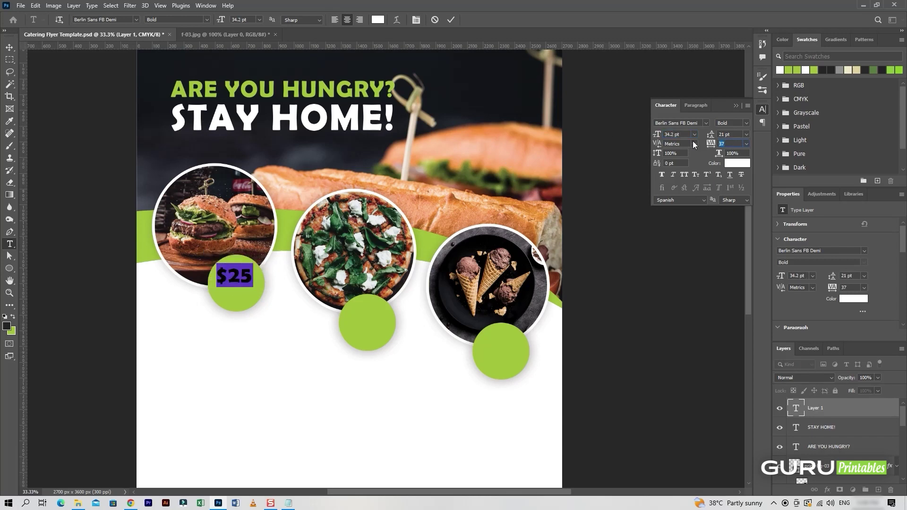
type("97")
key("Return")
left_click(450, 19)
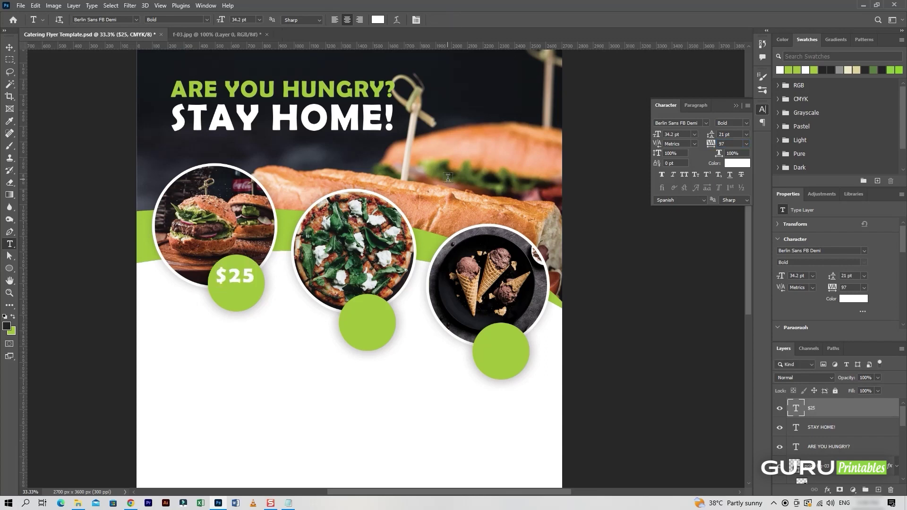
key("ctrl+plus")
Duplicate the $25 price text below the original and set it to 10.75 pt.
key("v")
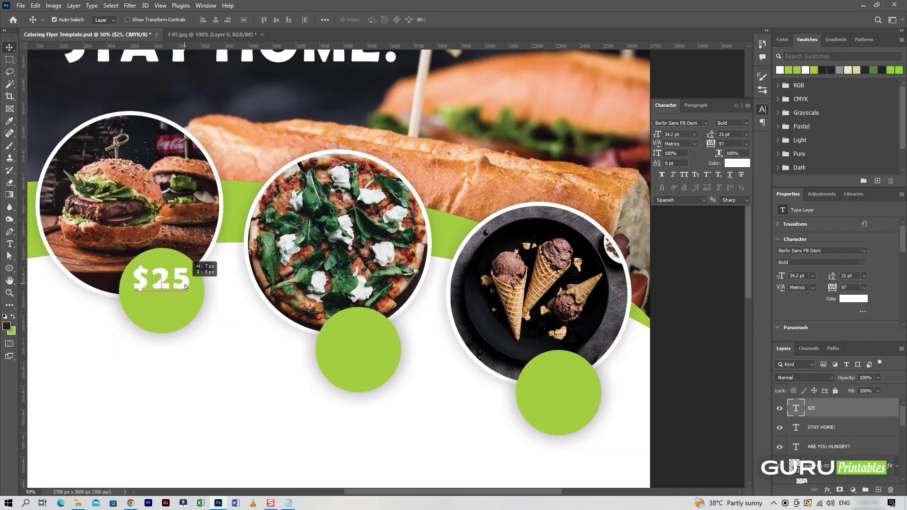
key("ctrl+j")
left_click_drag(183, 283, 179, 310)
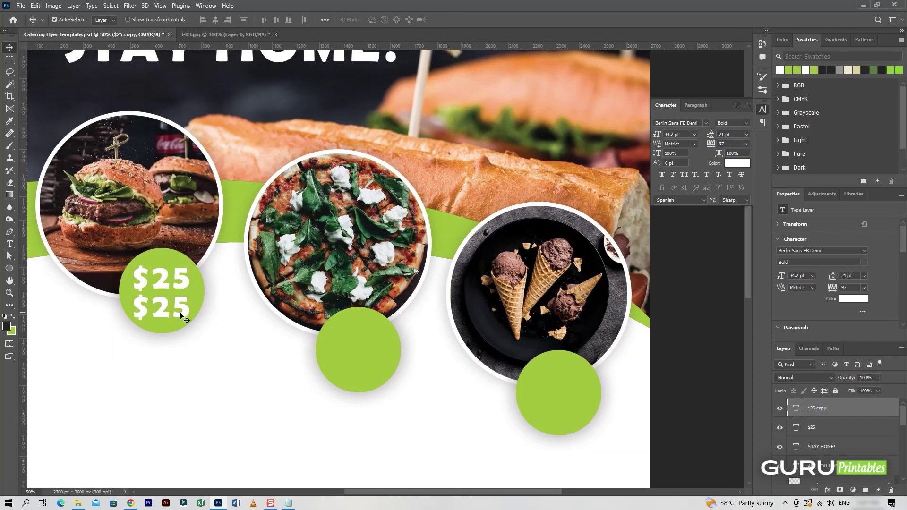
double_click(179, 310)
type("10.75")
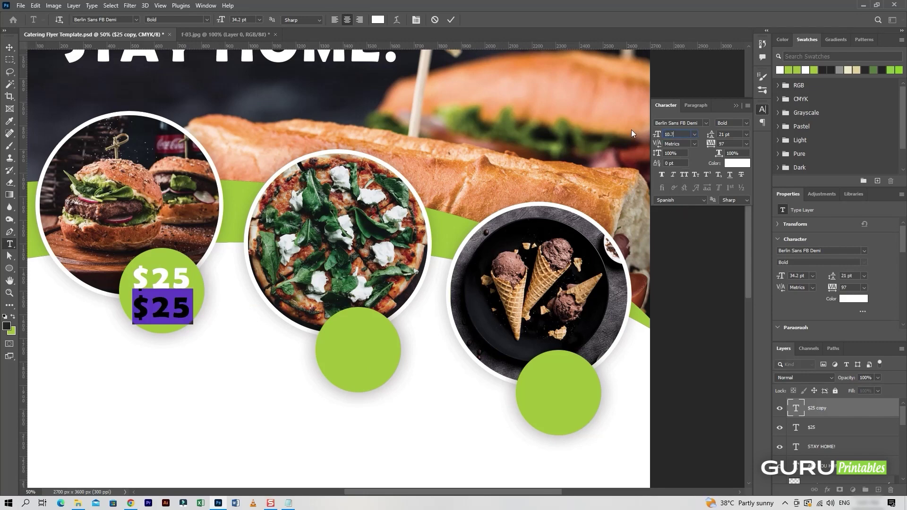
key("Return")
Replace the copy's text with the 'With Drink' line from the notes.
left_click(288, 503)
left_click_drag(243, 127, 205, 127)
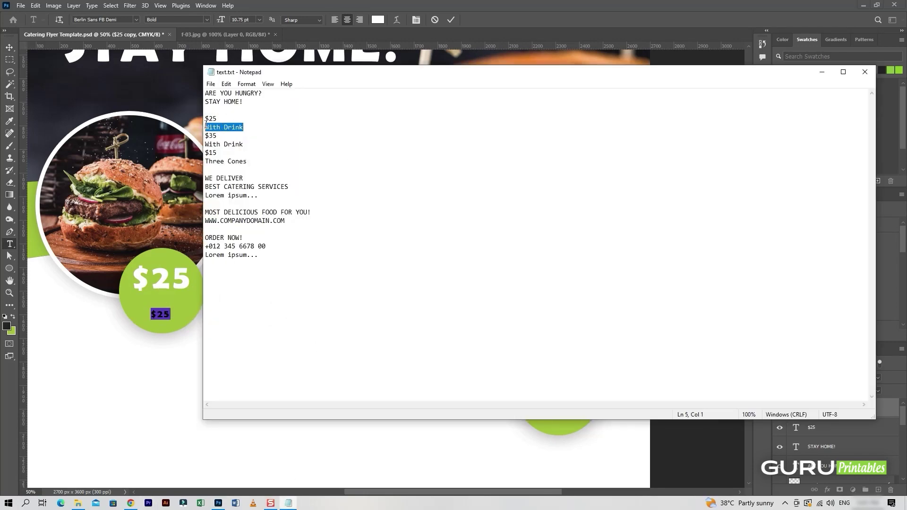
key("ctrl+c")
key("alt+Tab")
key("ctrl+v")
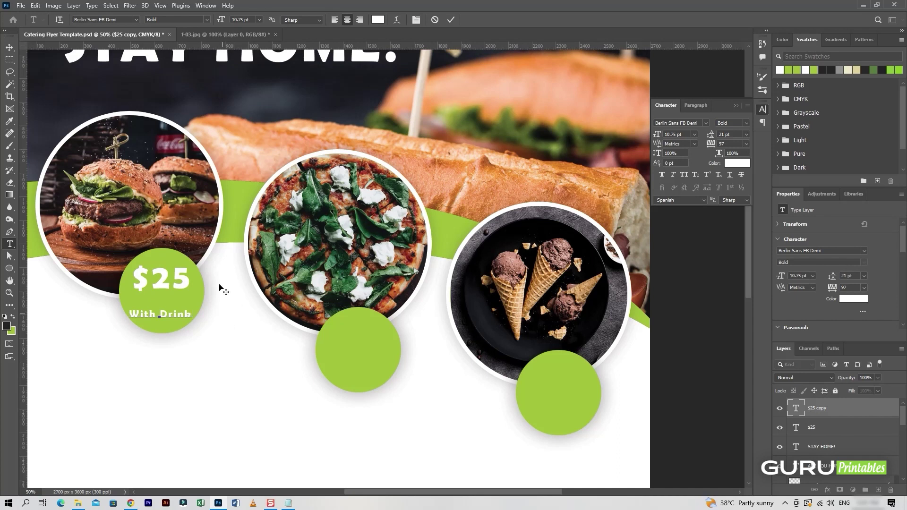
left_click(451, 19)
Move With Drink up under $25 and enlarge the price-and-label pair together.
key("v")
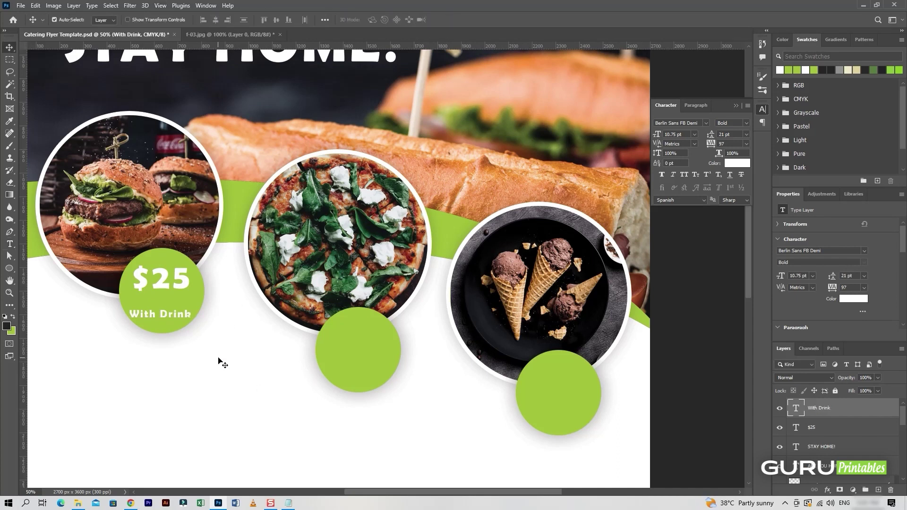
left_click_drag(188, 315, 189, 300)
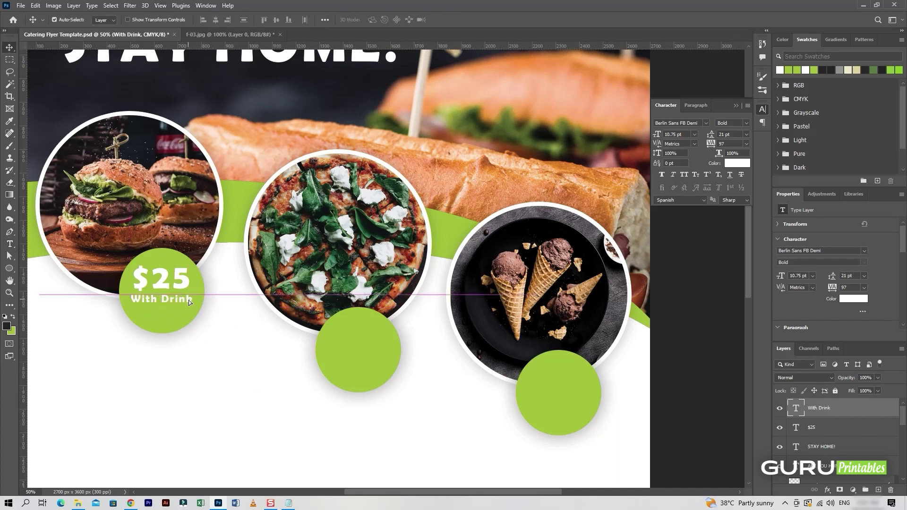
left_click(811, 427, "shift")
key("ctrl+t")
left_click_drag(186, 289, 382, 350)
left_click(468, 19)
Change the middle circle's price to $35.
key("t")
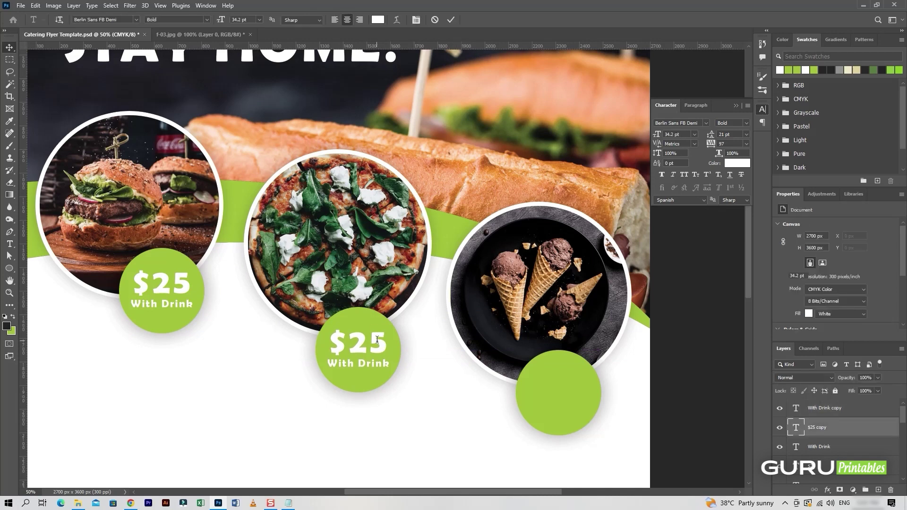
double_click(373, 342)
type("$35")
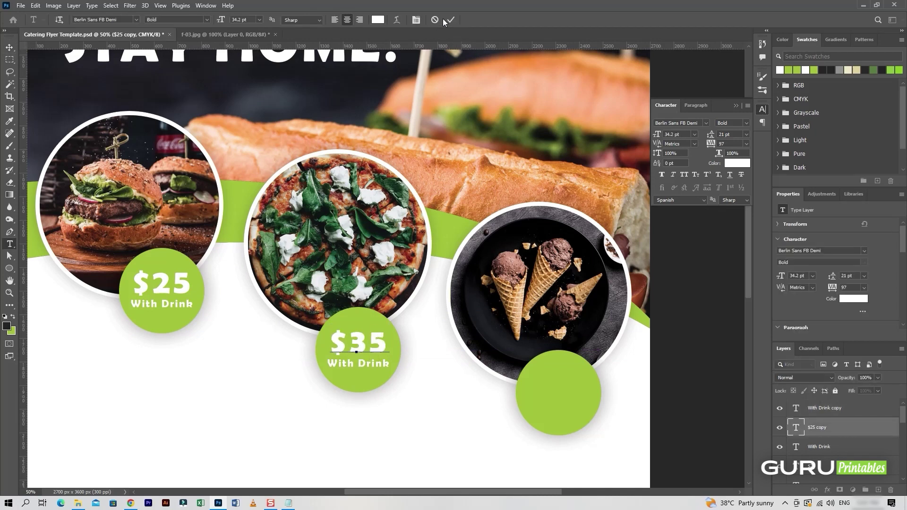
key("ctrl+Return")
Move a copied price and label onto the third green circle and change the price to $15.
key("v")
left_click(846, 408, "ctrl")
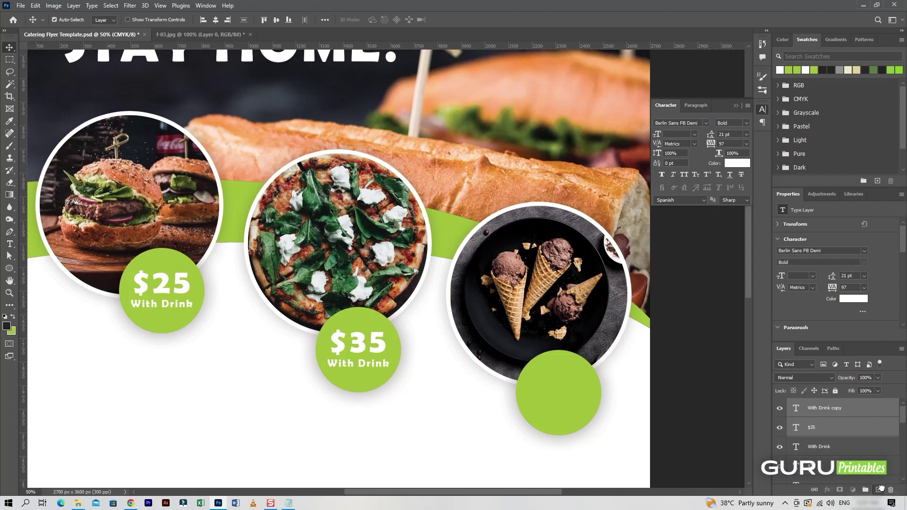
left_click_drag(383, 344, 584, 387)
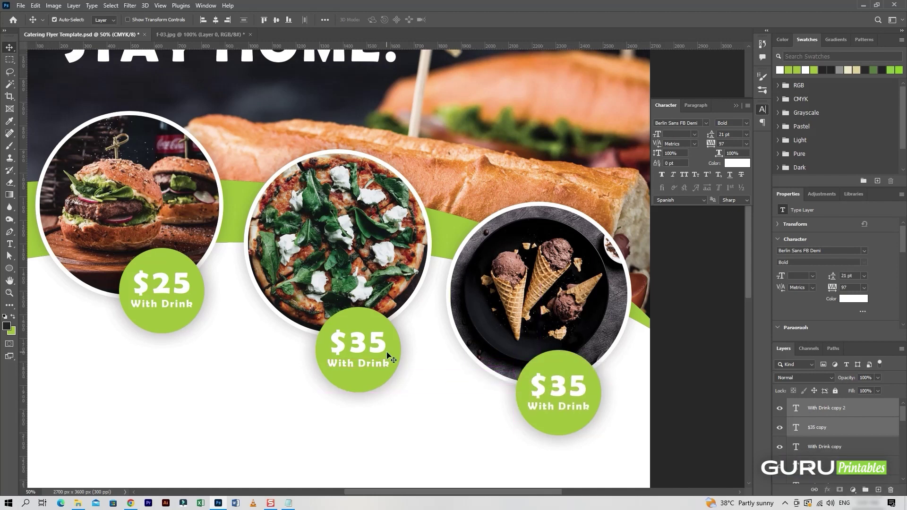
double_click(559, 384)
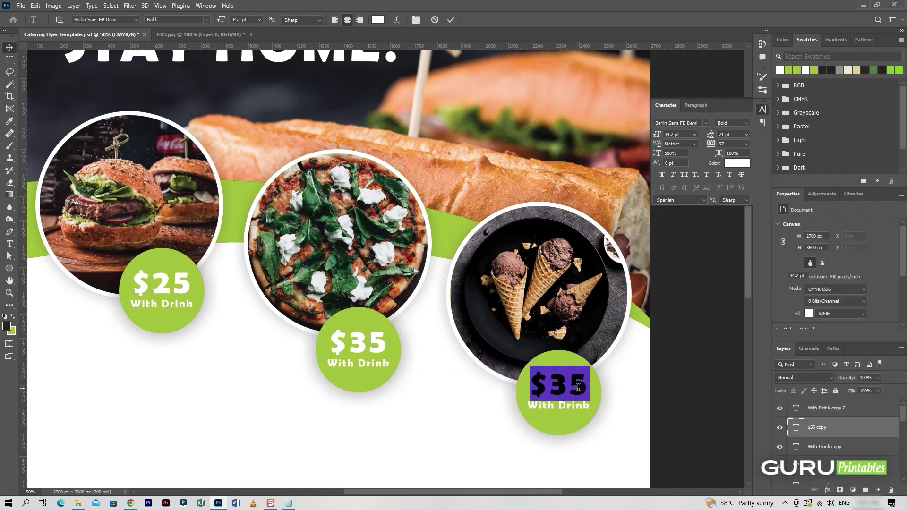
left_click(575, 392)
key("BackSpace")
key("BackSpace")
type("15")
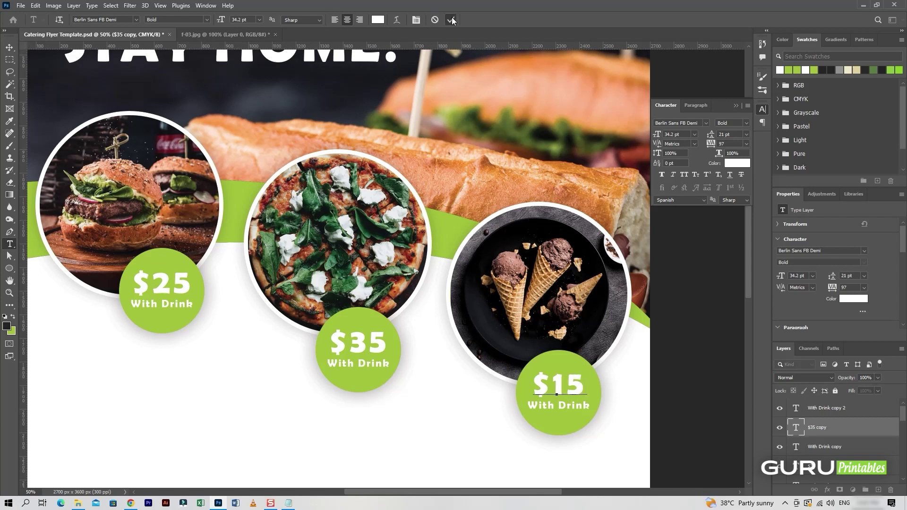
left_click(452, 19)
Change the third circle's label to Three Cones and fit the flyer in the window.
triple_click(558, 405)
type("Three Cones")
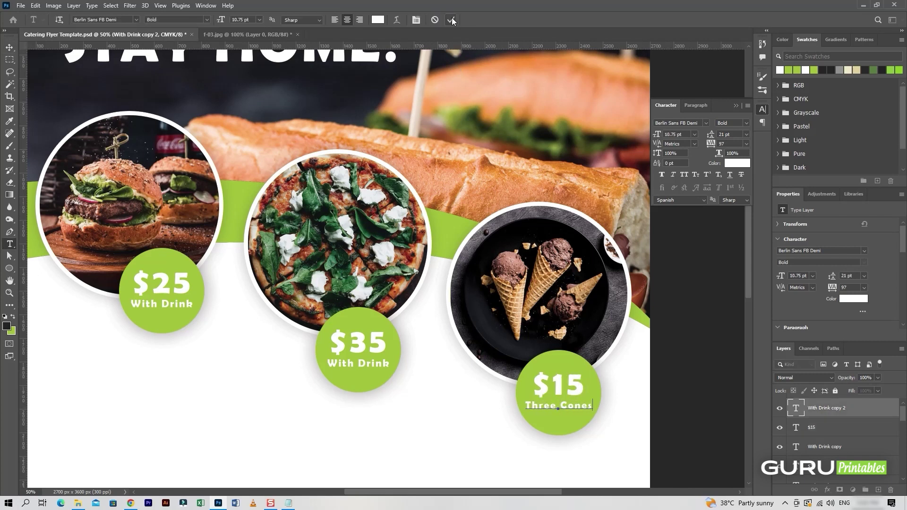
left_click(452, 20)
key("v")
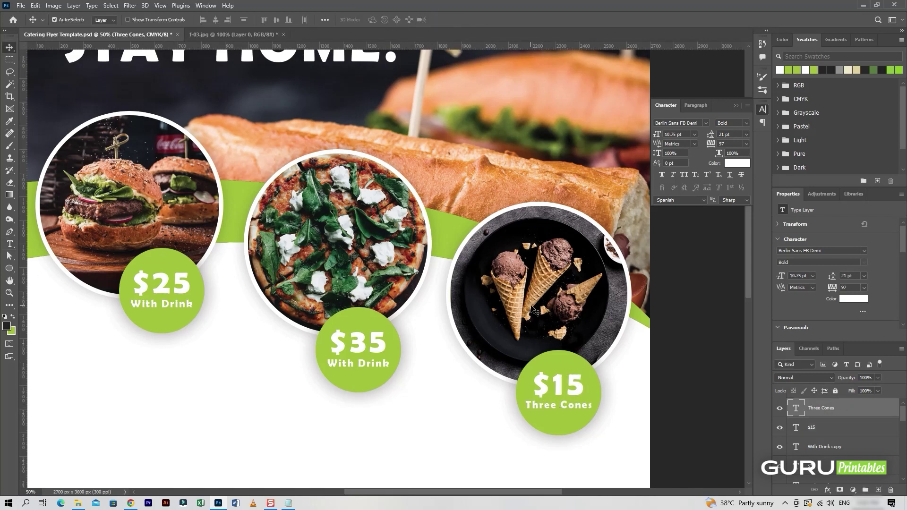
key("ctrl+0")
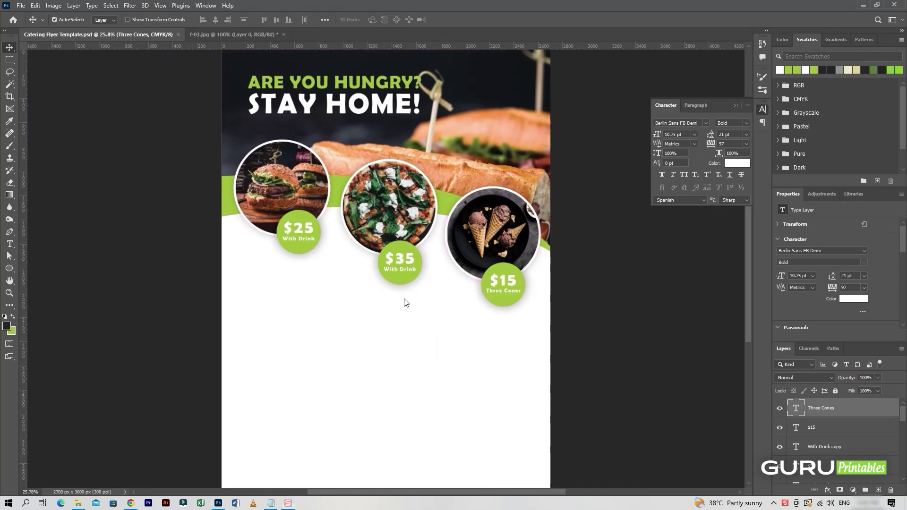
Duplicate the ARE YOU HUNGRY? heading to the top of the layers and move it below the circles.
left_click(400, 85)
key("ctrl+j")
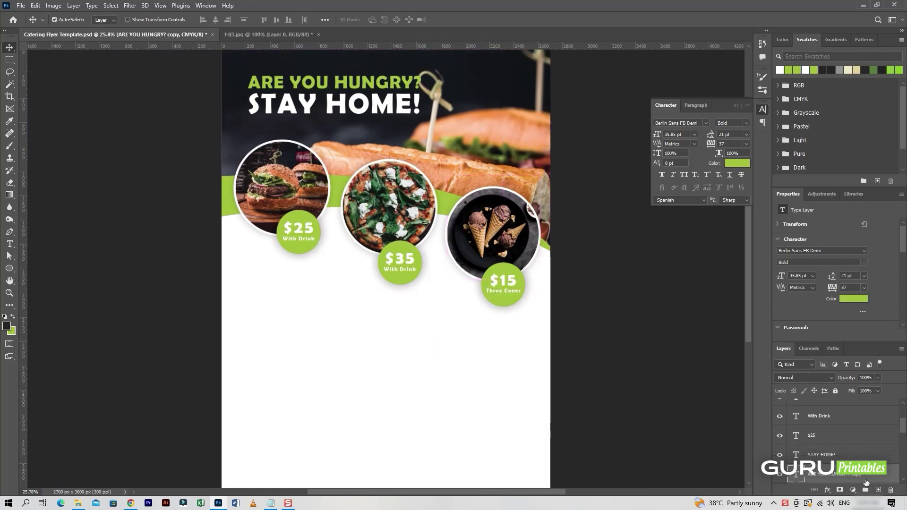
left_click_drag(827, 472, 838, 405)
left_click_drag(394, 83, 395, 308)
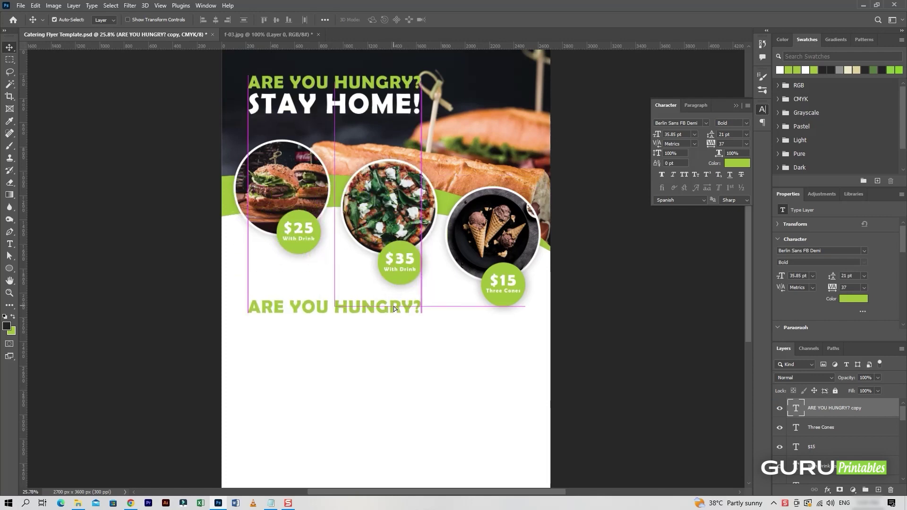
double_click(394, 307)
Make the copy read WE DELIVER in dark grey #292929, nudged up toward the circles.
key("alt+Tab")
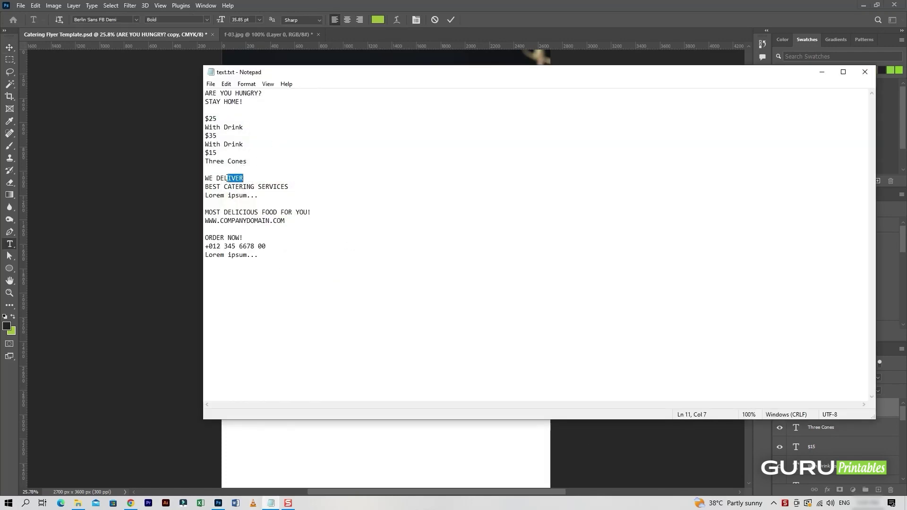
key("alt+Tab")
key("ctrl+v")
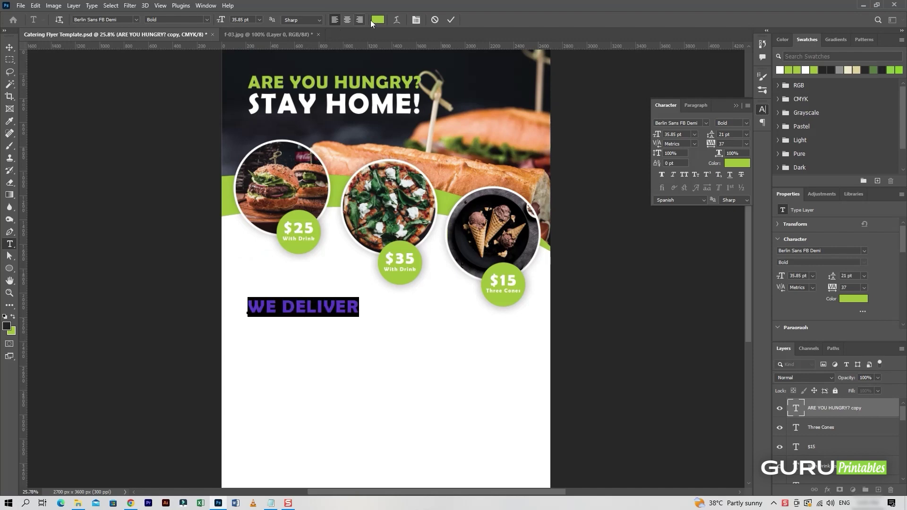
left_click(377, 19)
left_click_drag(612, 333, 588, 334)
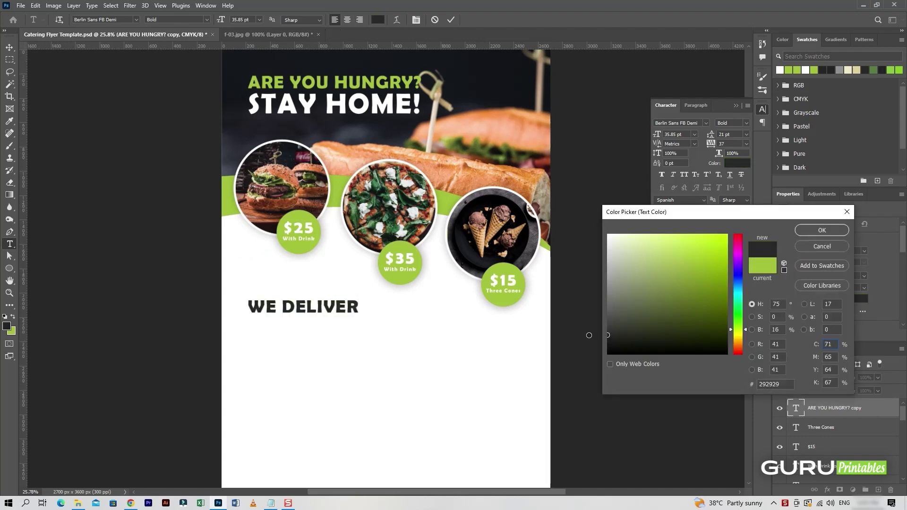
left_click(822, 230)
left_click(451, 20)
key("v")
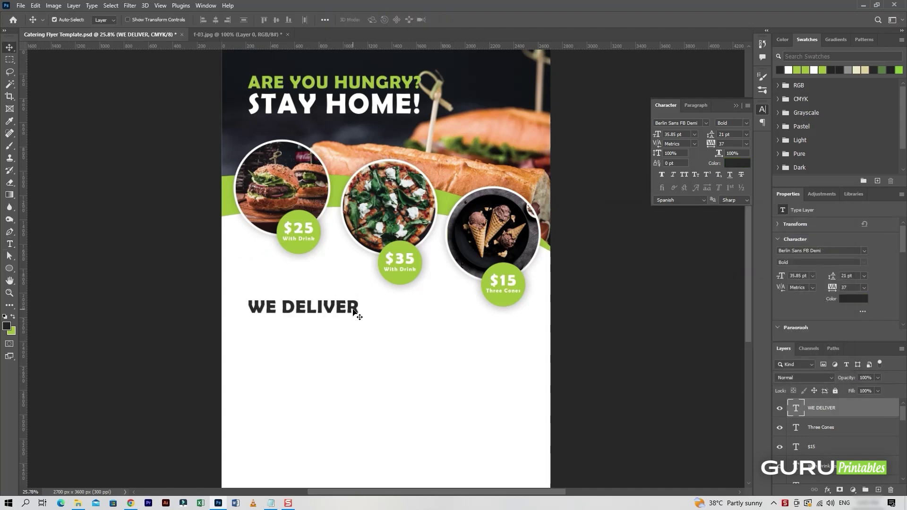
mouse_move(354, 311)
left_mouse_down()
mouse_move(354, 283)
mouse_move(358, 303)
left_mouse_up()
Add a second heading line reading BEST CATERING SERVICES below WE DELIVER.
double_click(354, 303)
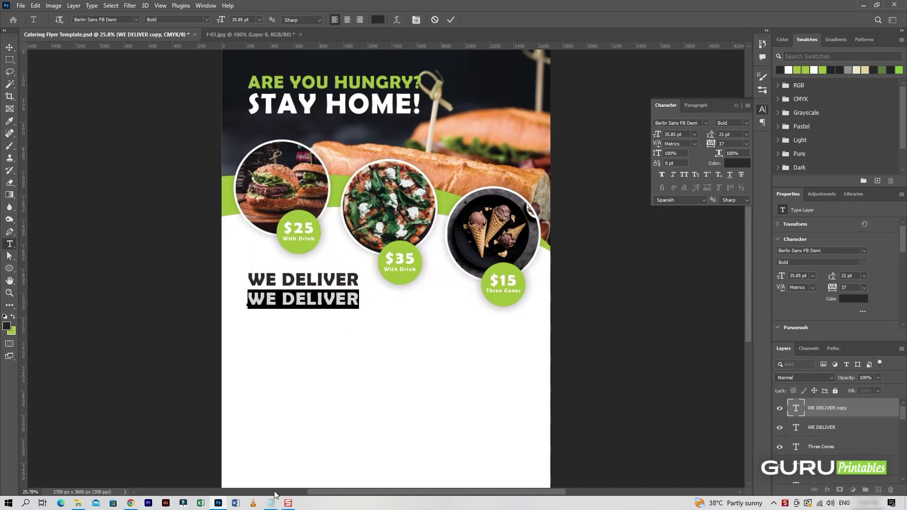
left_click(270, 503)
key("ctrl+c")
key("alt+Tab")
key("ctrl+v")
key("ctrl+a")
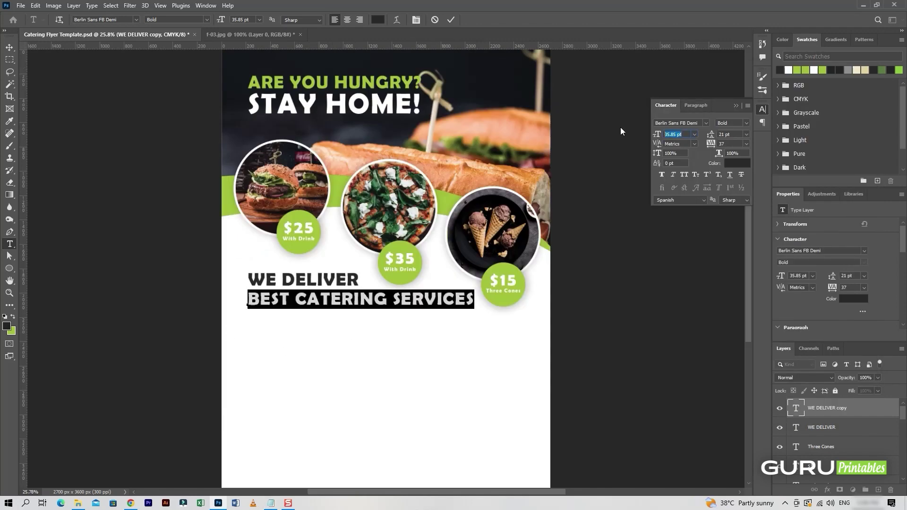
type("38.3")
key("Return")
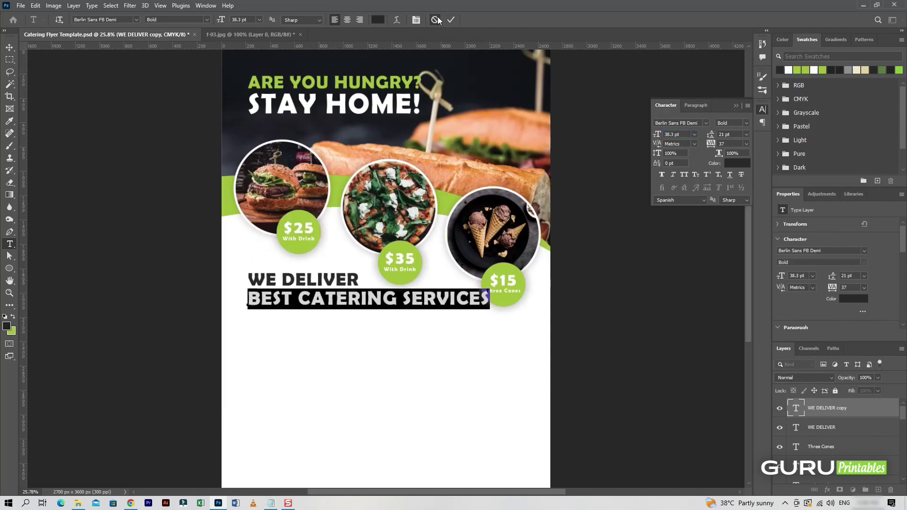
left_click(435, 20)
left_click(348, 303)
key("ctrl+a")
key("ctrl+v")
Colour the words CATERING SERVICES with the flyer's green.
key("ctrl+a")
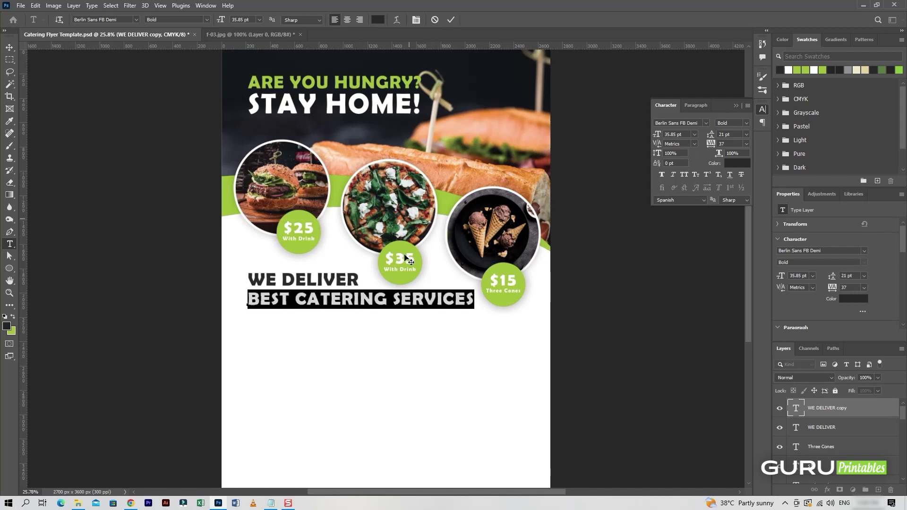
left_click(400, 299)
left_click_drag(474, 298, 299, 293)
left_click(377, 19)
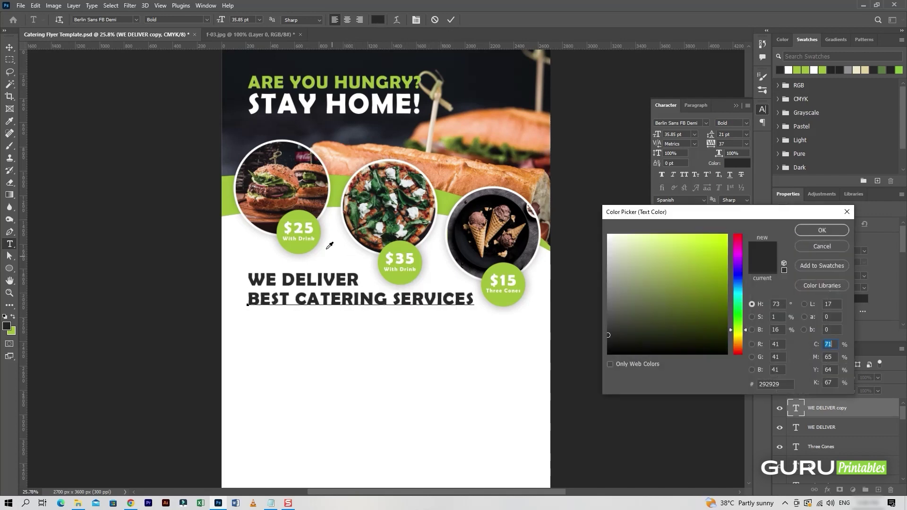
left_click(303, 216)
left_click(822, 230)
left_click(10, 47)
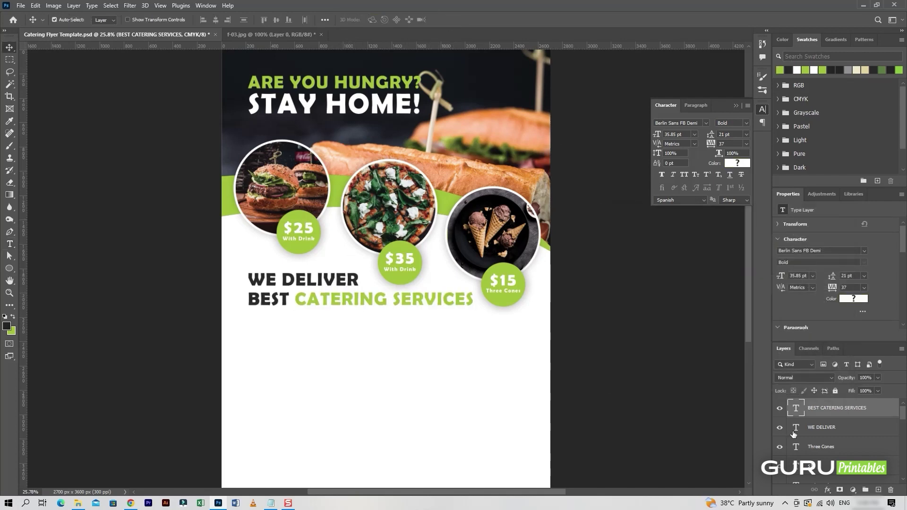
Nudge both headings down slightly, deselect all layers, and revisit the wording file.
key("shift+Down")
key("shift+Down")
key("shift+Down")
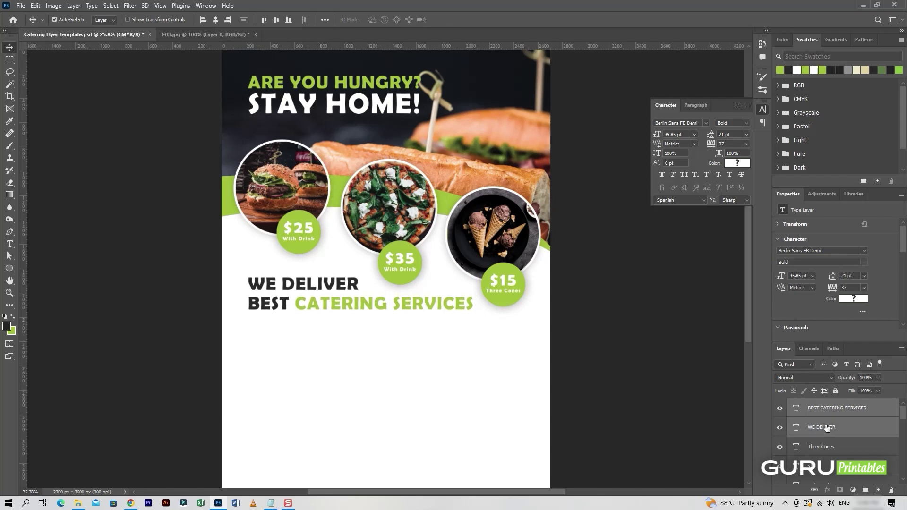
left_click(476, 327)
scroll(476, 327, "down", 2)
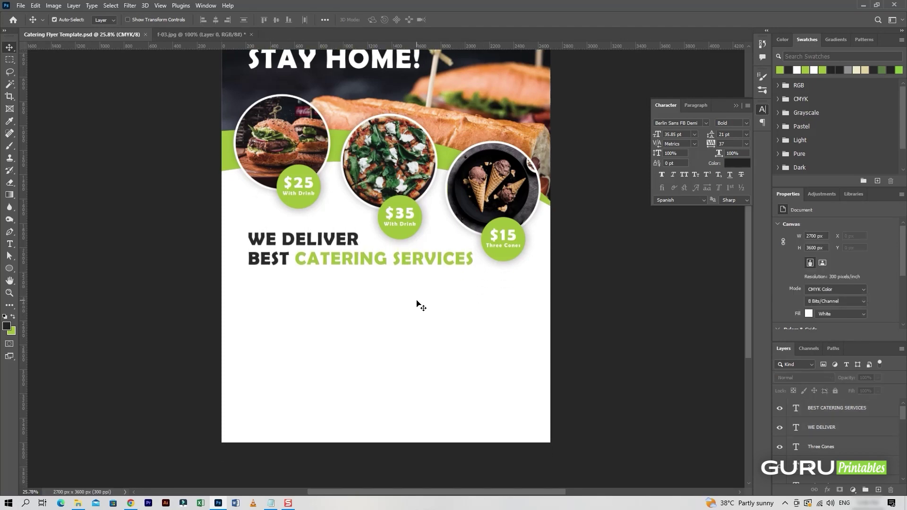
key("alt+Tab")
left_click(266, 202)
key("alt+Tab")
Create a paragraph text box below the headings in Bell MT 14 pt with tracking 97.
left_click(878, 490)
scroll(385, 269, "up", 2)
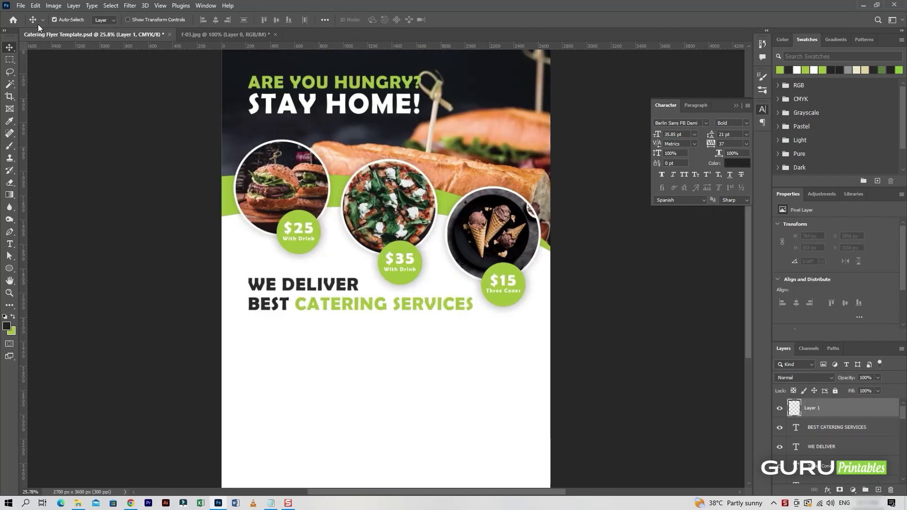
left_click(9, 244)
left_click_drag(249, 325, 515, 365)
type("bel")
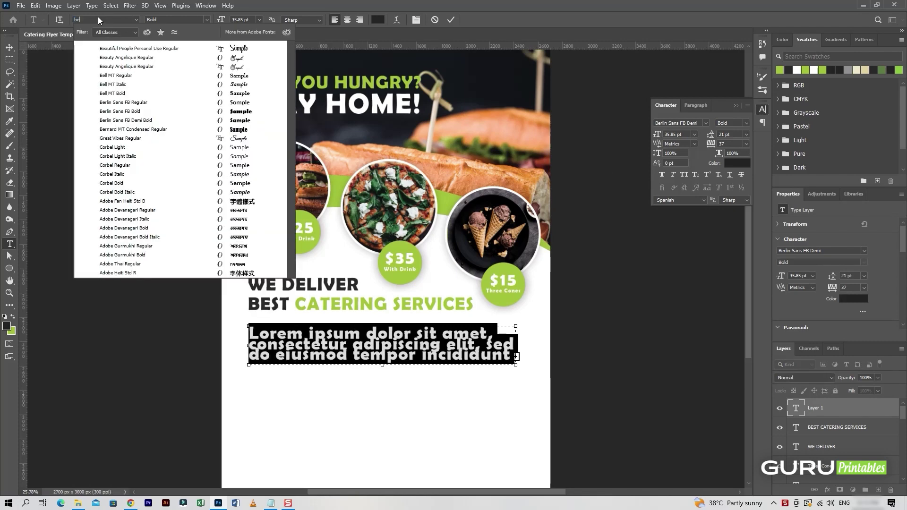
left_click(115, 48)
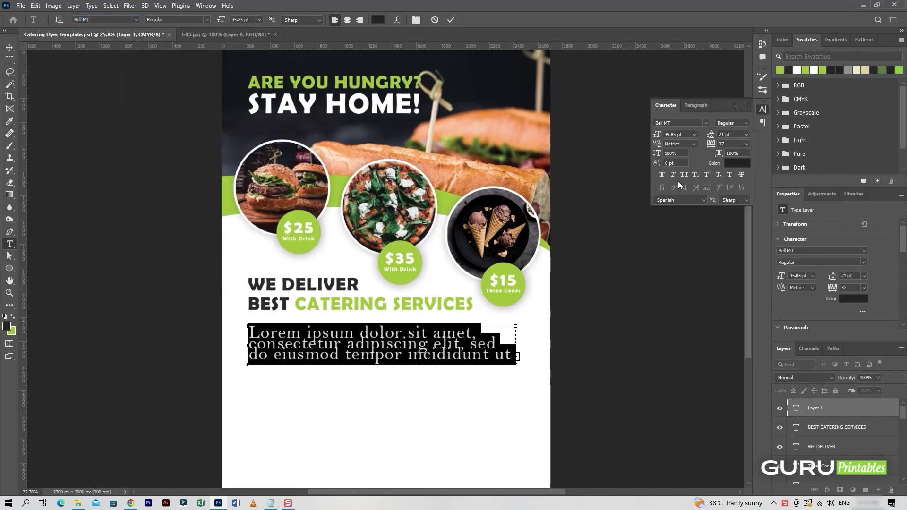
left_click(685, 136)
type("14")
key("Tab")
key("Tab")
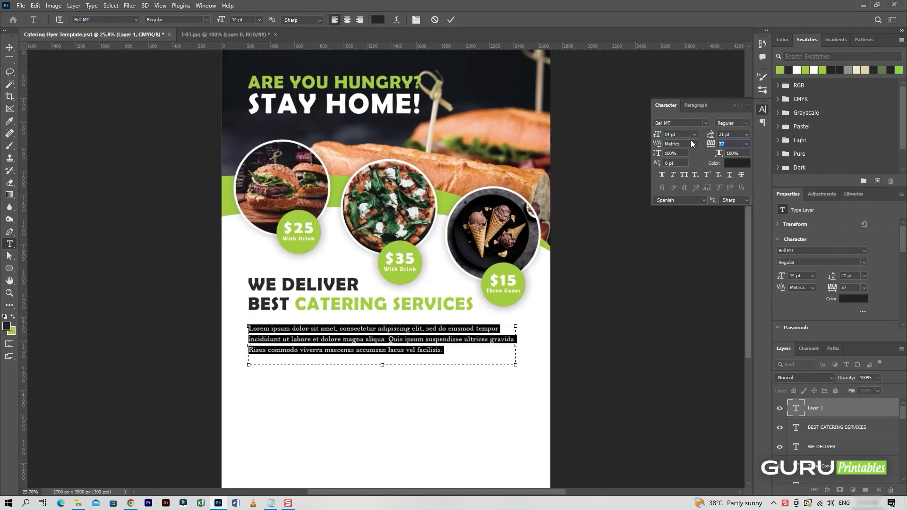
type("7")
key("Return")
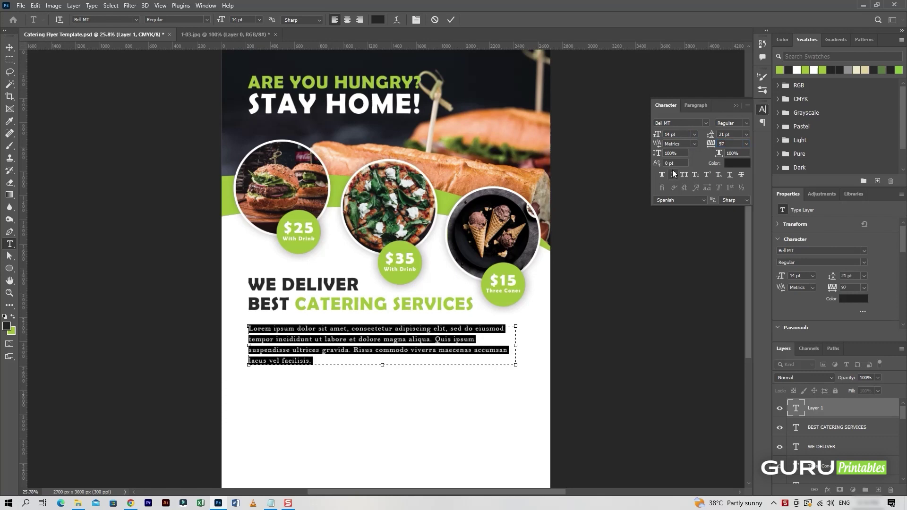
Resize the paragraph box to three lines and align it with the headings' left edge.
left_click_drag(520, 348, 536, 341)
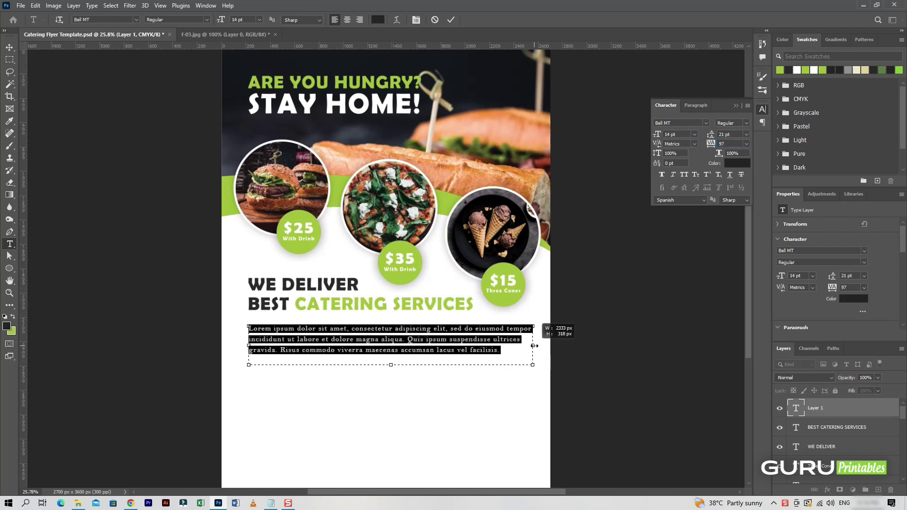
left_click_drag(391, 365, 391, 357)
left_click(451, 19)
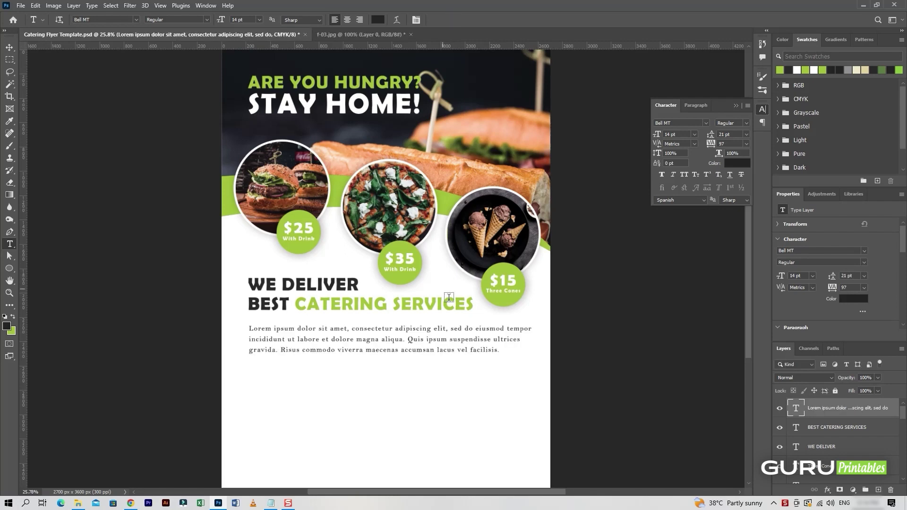
key("v")
left_click_drag(465, 340, 466, 341)
Save the flyer and select the MOST DELICIOUS FOOD FOR YOU! line in the text notes.
scroll(466, 342, "down", 1)
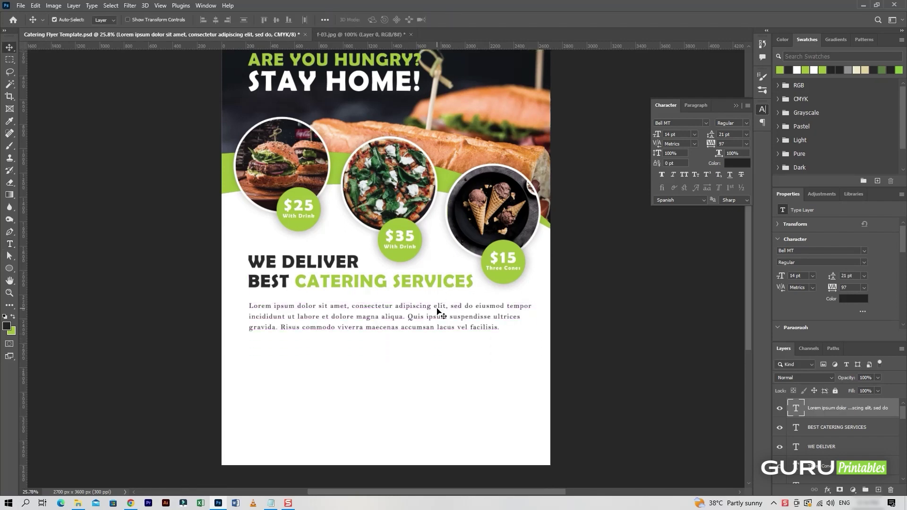
key("ctrl+s")
scroll(450, 333, "down", 1)
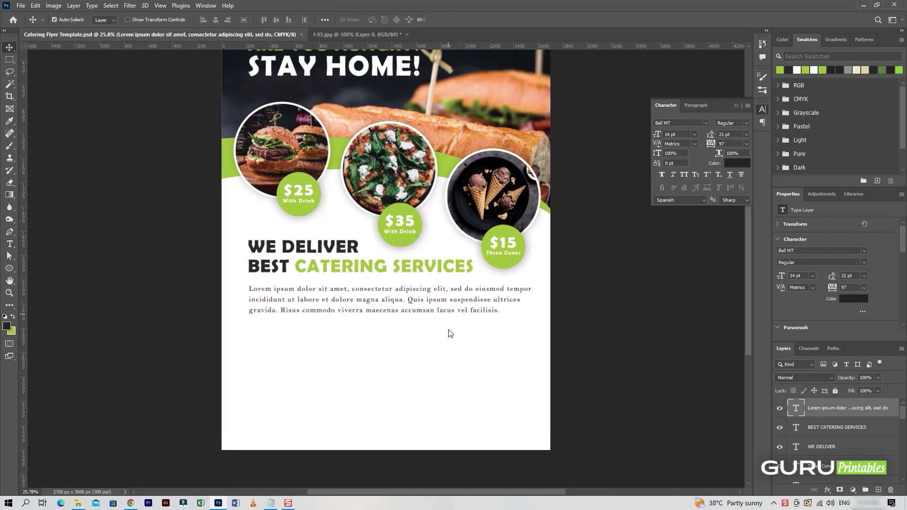
left_click(271, 503)
left_click_drag(315, 210, 202, 211)
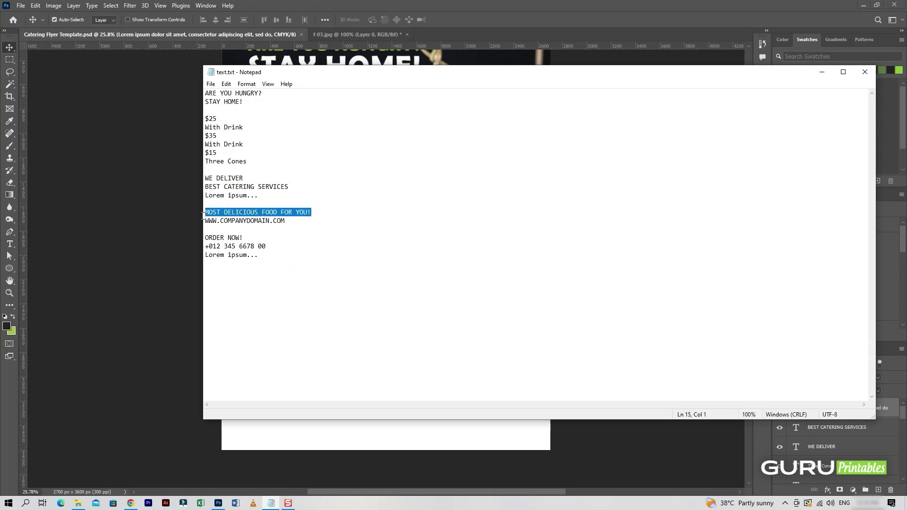
left_click(167, 375)
Start a type layer below the paragraph, paste the heading, and set 29 pt with tracking 37.
left_click(878, 490)
key("t")
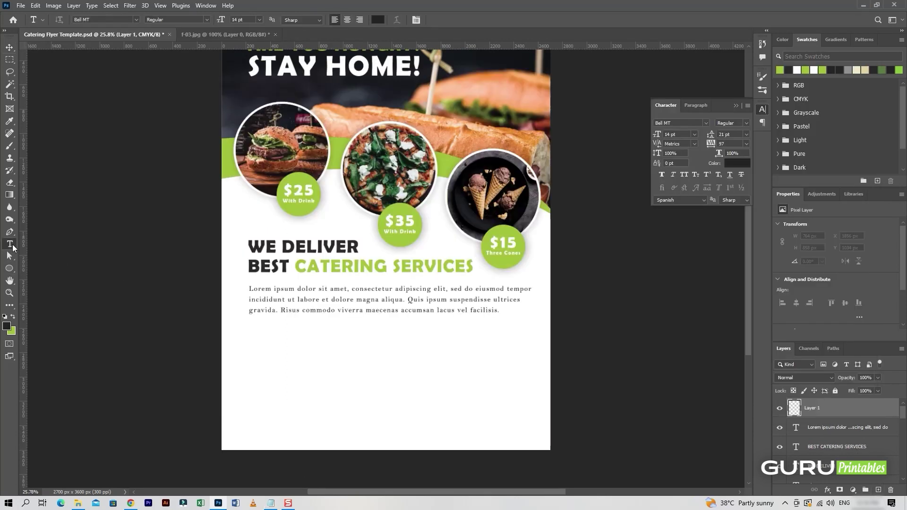
left_click(371, 334)
key("ctrl+shift+c")
key("ctrl+v")
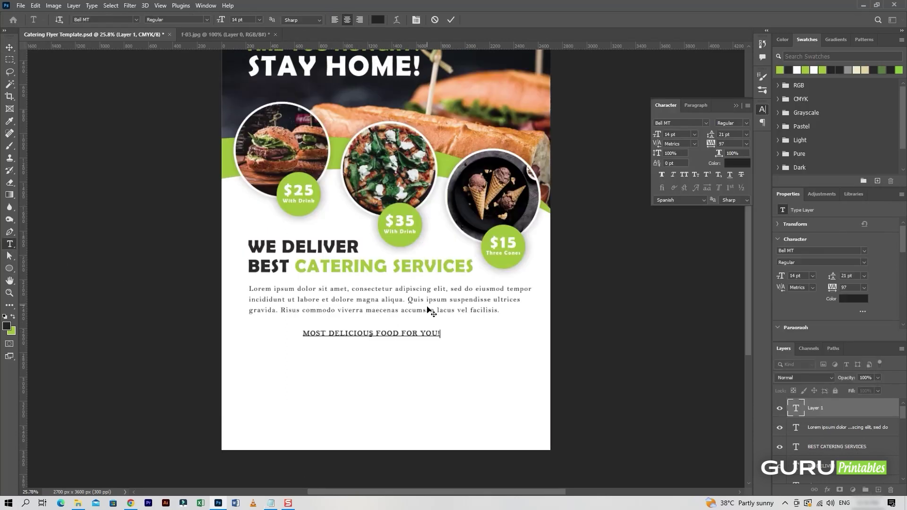
key("ctrl+a")
type("9")
key("Tab")
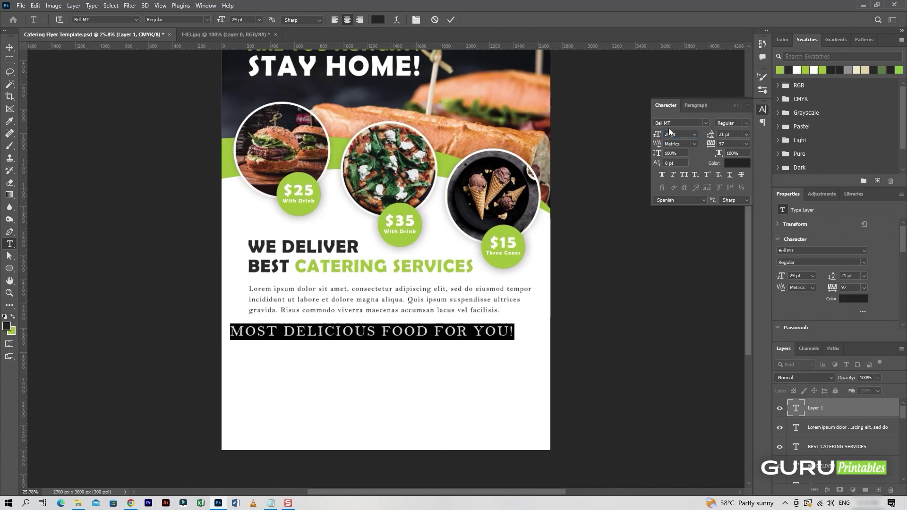
type("7")
key("Tab")
Apply Berlin Sans FB Demi to the heading text and commit the edit.
left_click(136, 19)
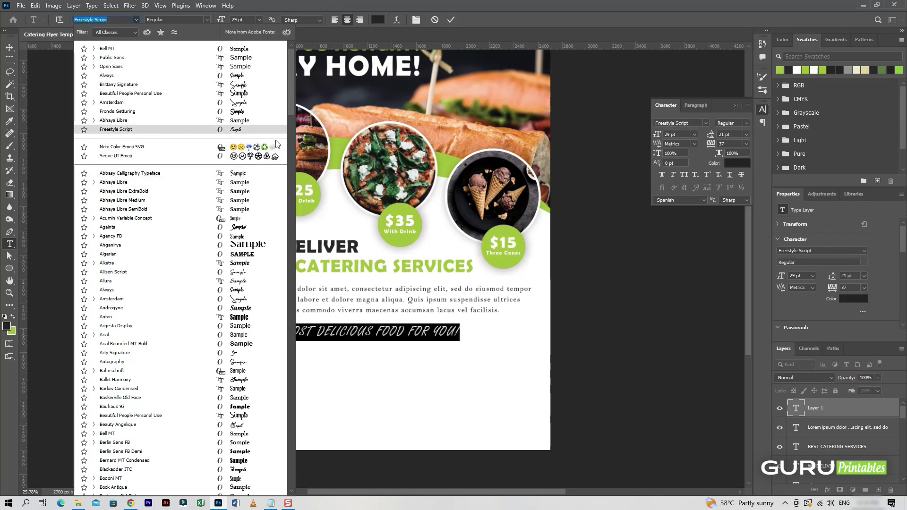
key("Escape")
left_click(451, 20)
double_click(344, 265)
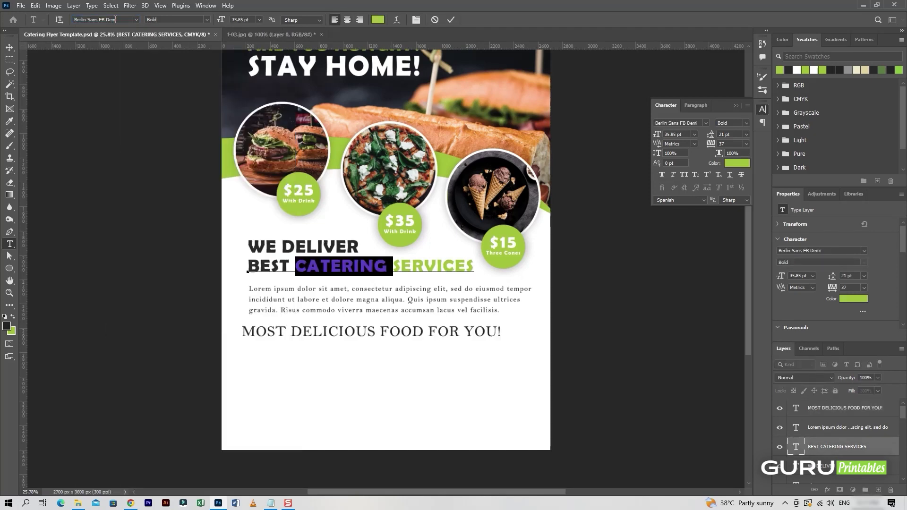
left_click(451, 19)
triple_click(415, 332)
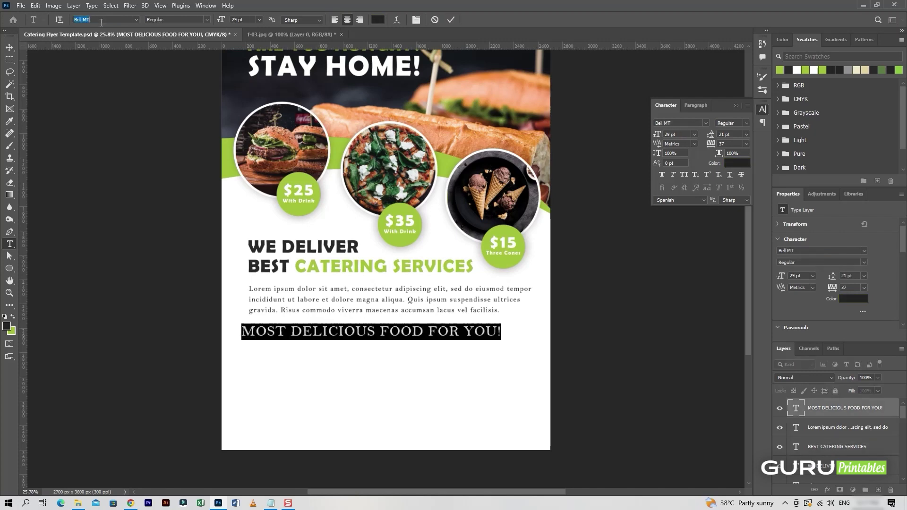
type("Berlin")
key("Return")
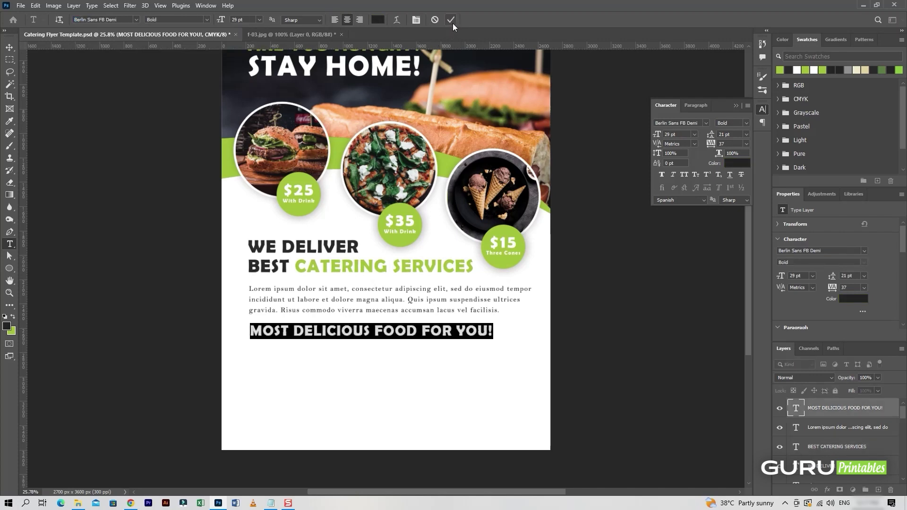
left_click(416, 330)
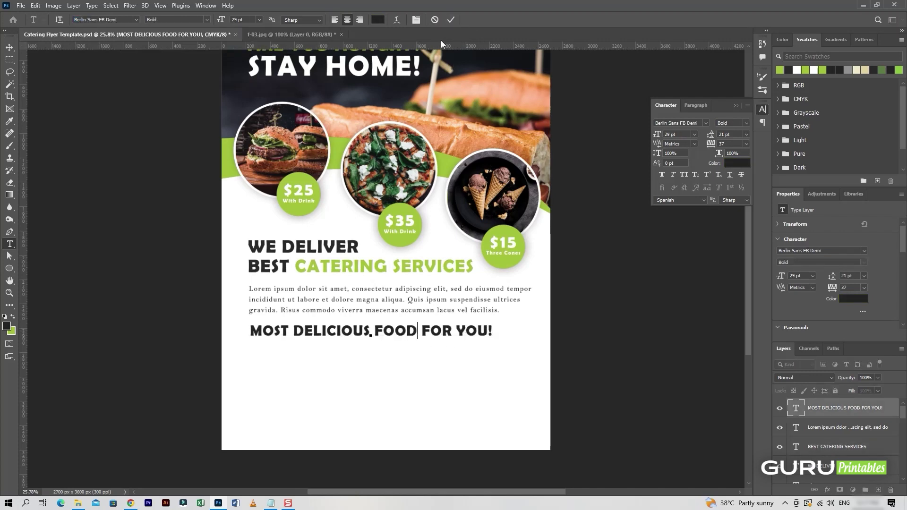
left_click(451, 20)
Draw a text box under the paragraph and paste the MOST DELICIOUS FOOD FOR YOU! line into it.
left_click_drag(827, 410, 891, 490)
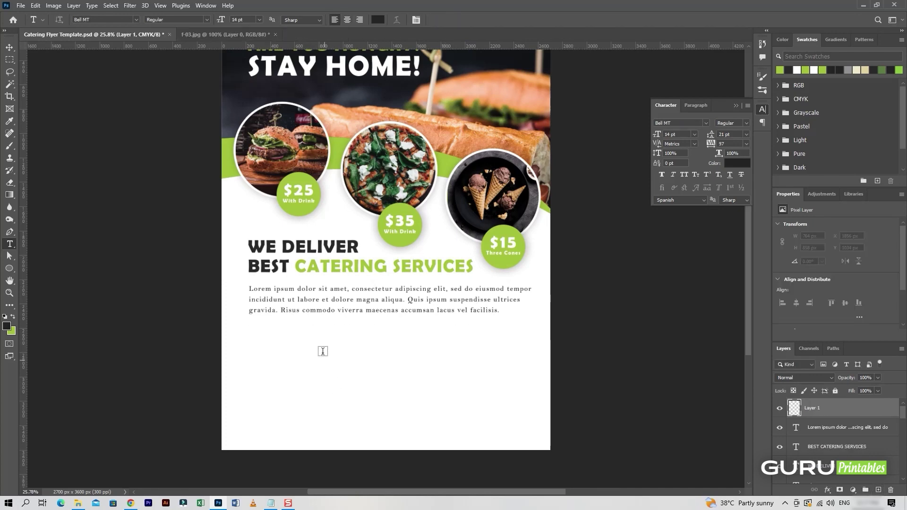
left_click_drag(315, 329, 493, 362)
key("ctrl+v")
key("ctrl+a")
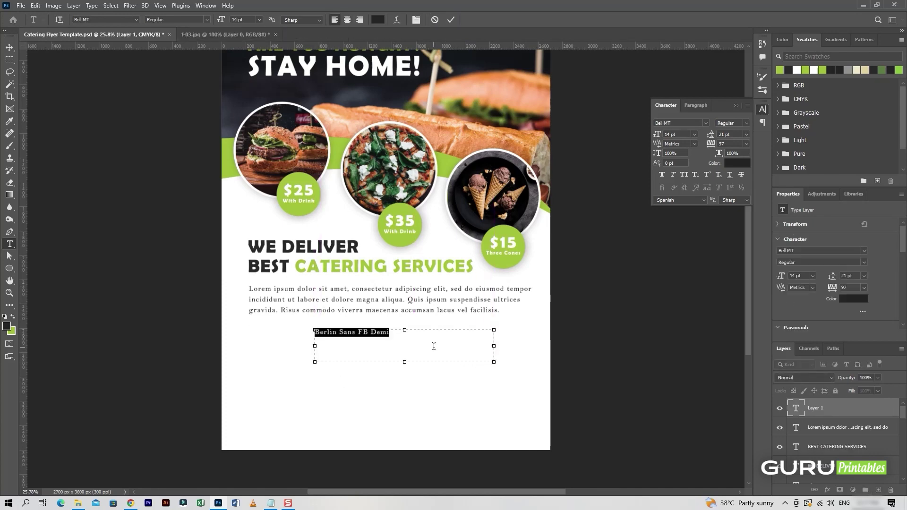
key("BackSpace")
left_click(271, 503)
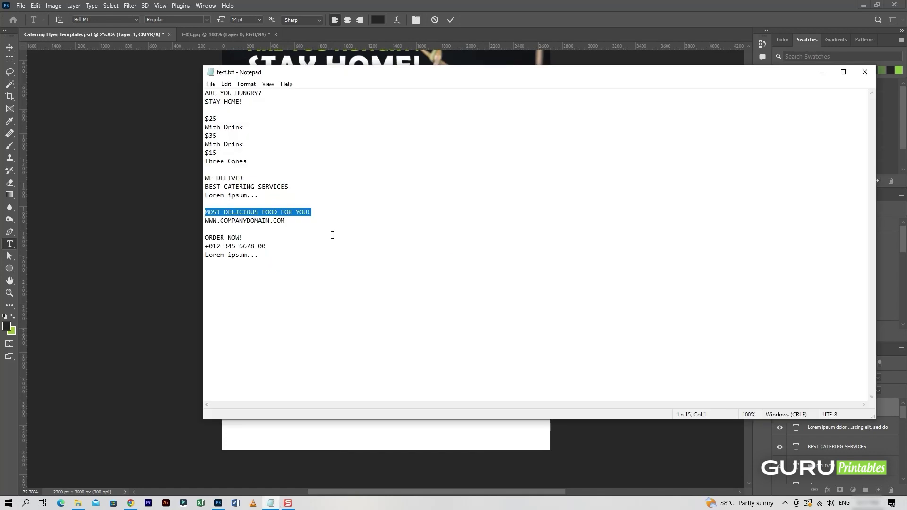
key("ctrl+c")
key("alt+Tab")
key("ctrl+v")
Format the heading in Berlin Sans FB Demi, 29 pt, with tracking 37.
left_click(135, 20)
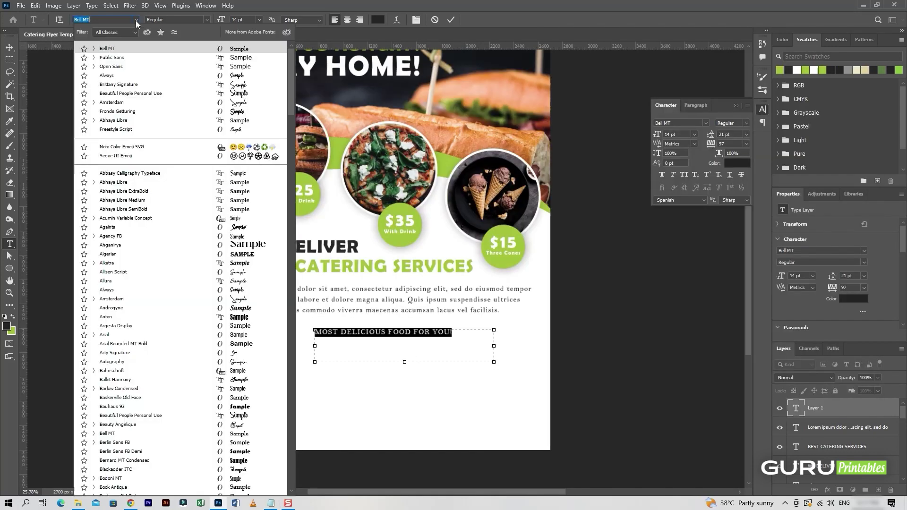
left_click(451, 20)
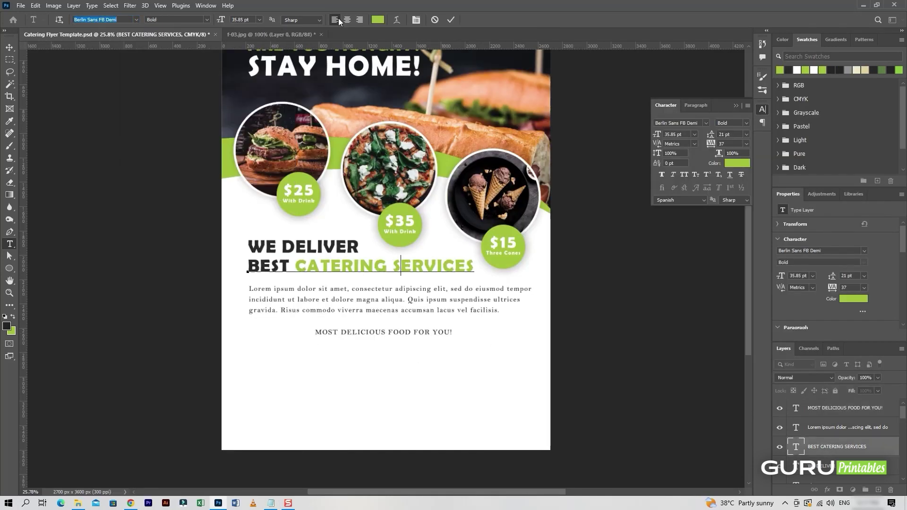
left_click(451, 19)
left_click(416, 326)
left_click(451, 19)
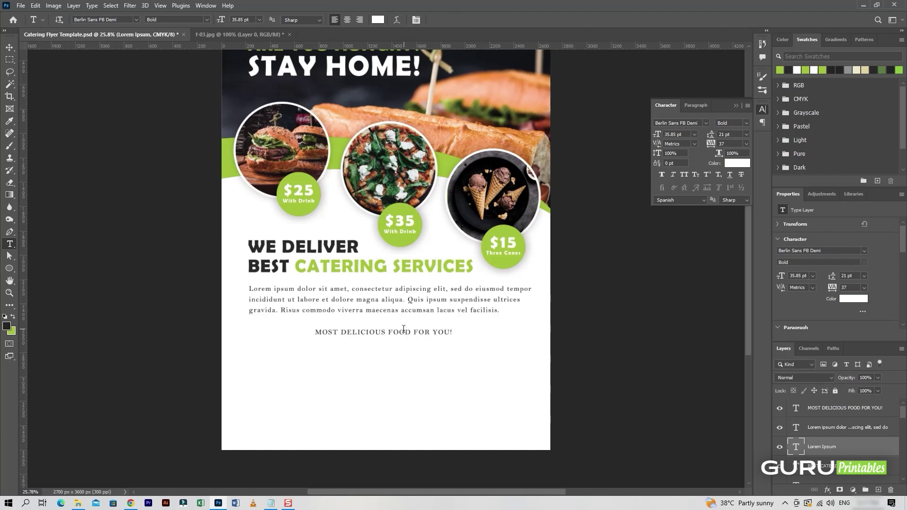
double_click(796, 408)
key("Down")
key("Down")
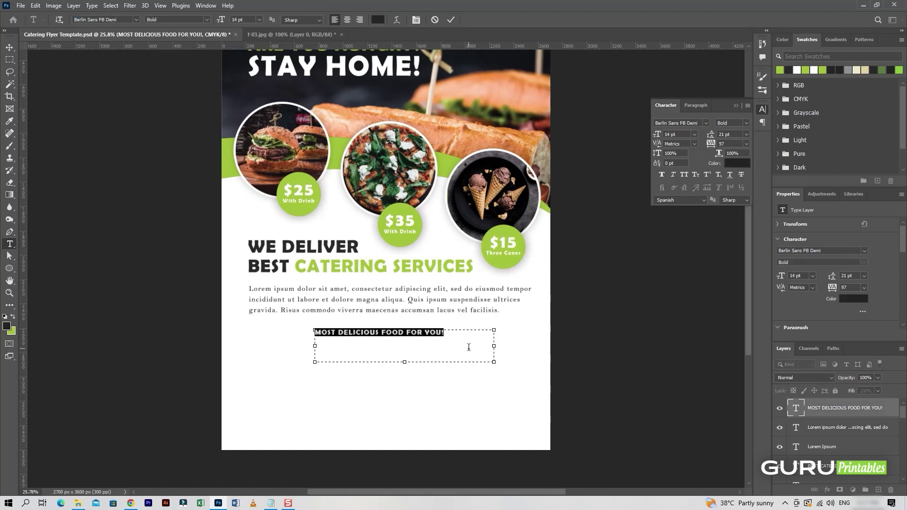
key("Tab")
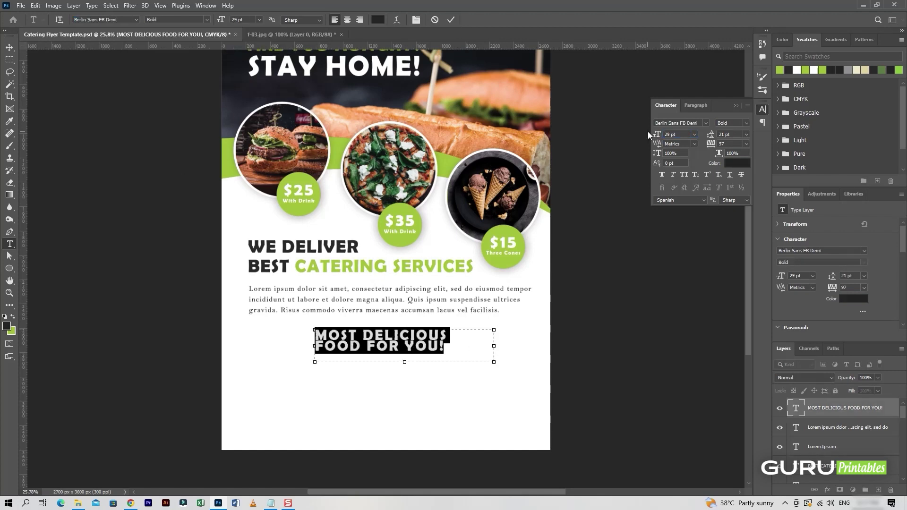
key("Return")
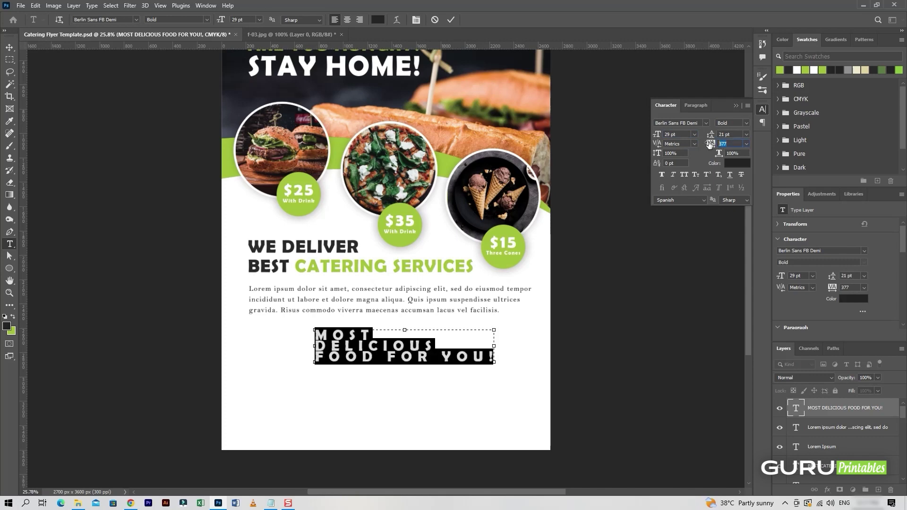
type("37")
key("Return")
Center the heading with 33 pt leading, place it under the paragraph, and duplicate it.
left_click(349, 19)
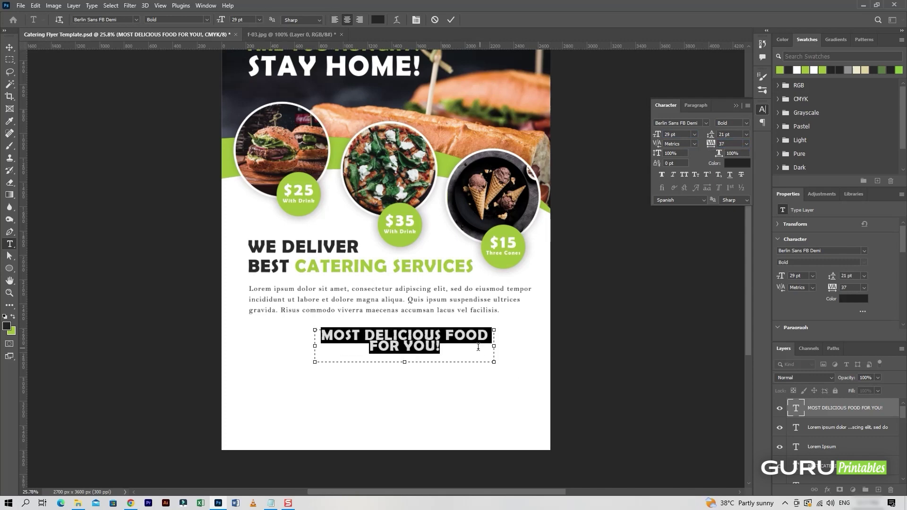
left_click_drag(360, 369, 361, 362)
left_click(723, 134)
type("31")
key("Return")
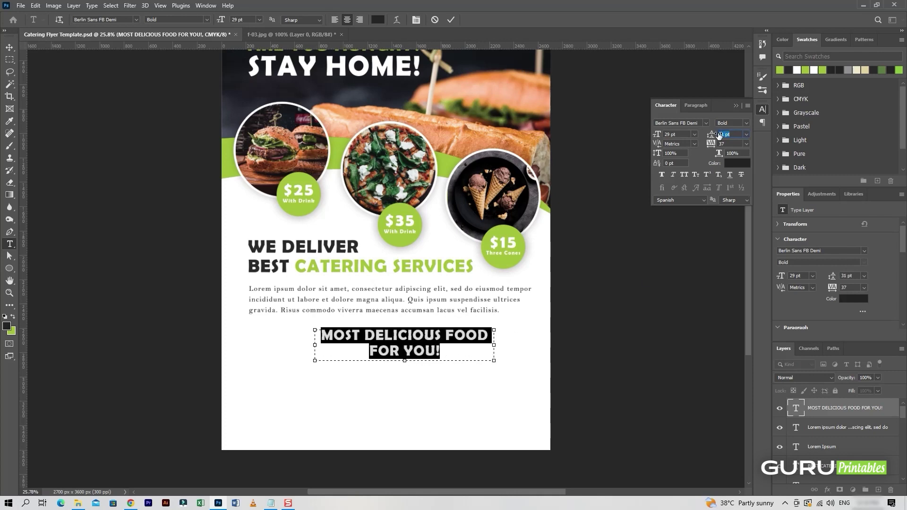
key("Up")
key("Up")
left_click(452, 20)
key("v")
left_click_drag(457, 338, 437, 334)
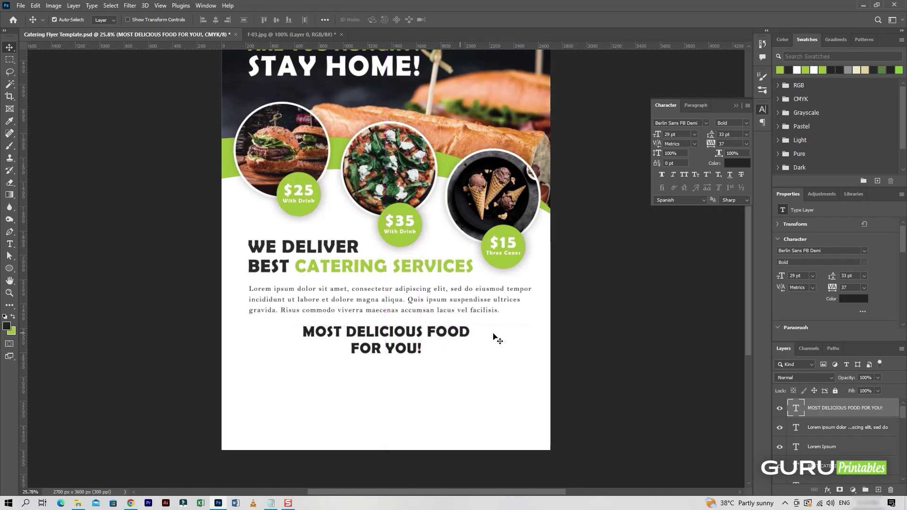
key("ctrl+j")
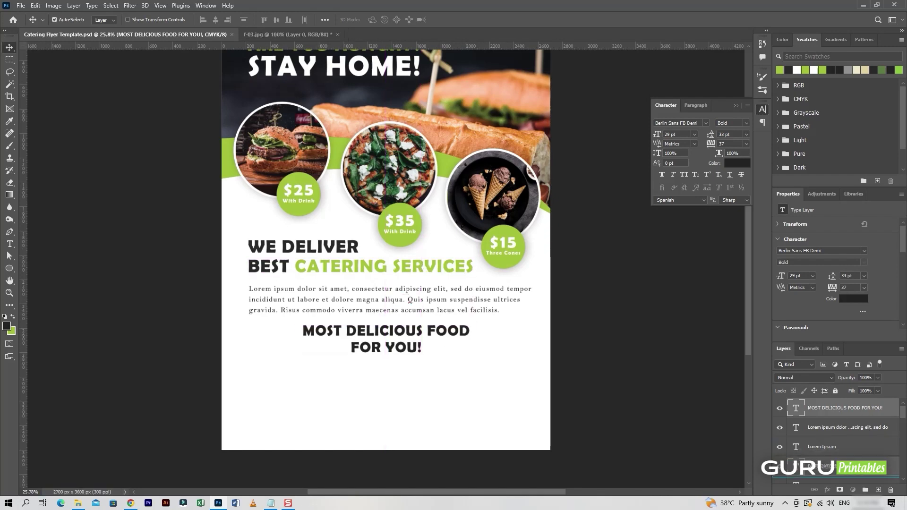
left_click_drag(459, 336, 459, 377)
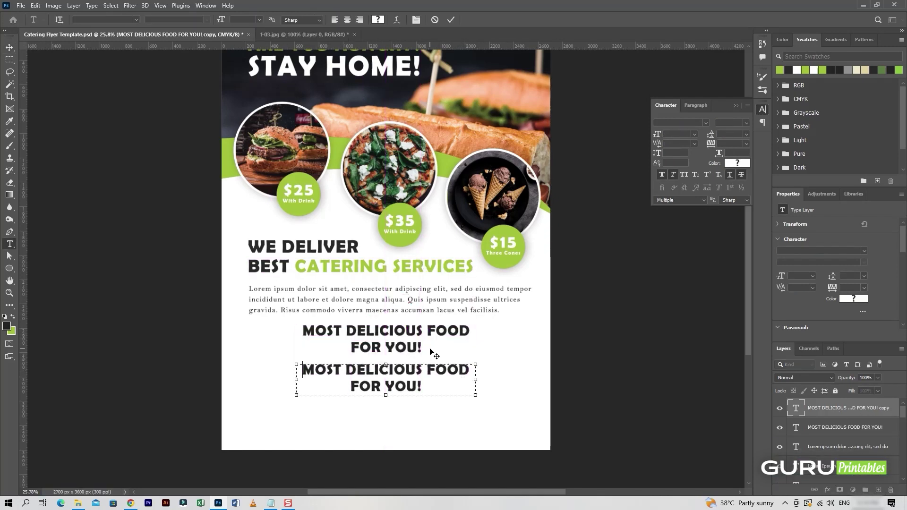
double_click(386, 378)
key("alt+Tab")
left_click(288, 222)
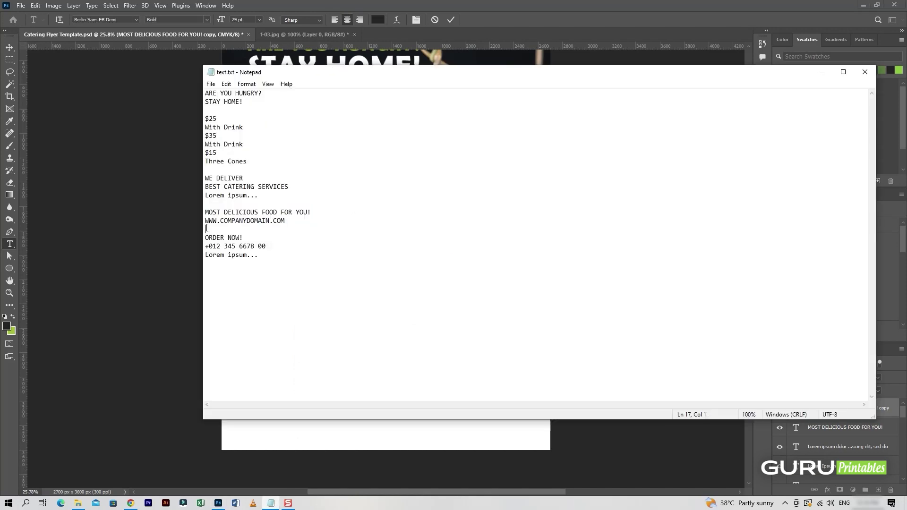
left_click(206, 222, "shift")
key("ctrl+c")
key("alt+Tab")
key("ctrl+v")
key("ctrl+a")
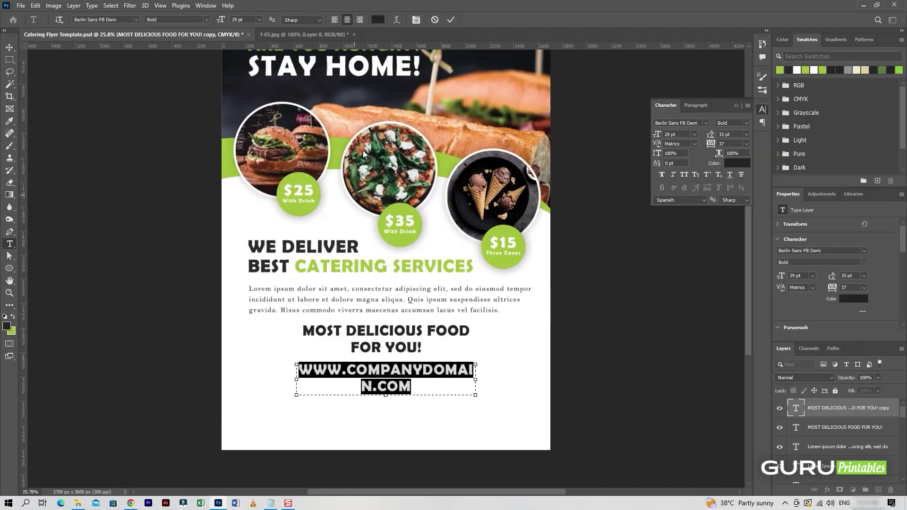
Style the address in green 14 pt Bell MT with tracking 97 and fit its text box.
type("14")
key("Return")
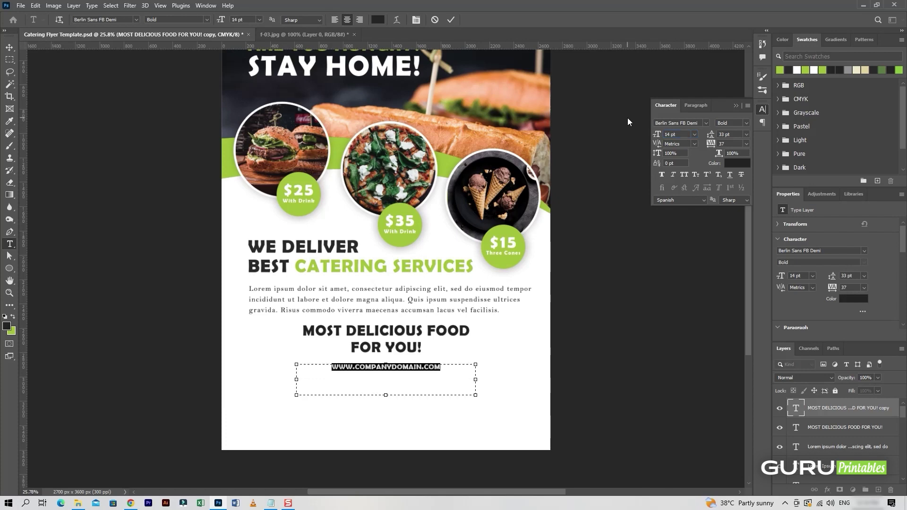
left_click(109, 18)
type("Bell MT")
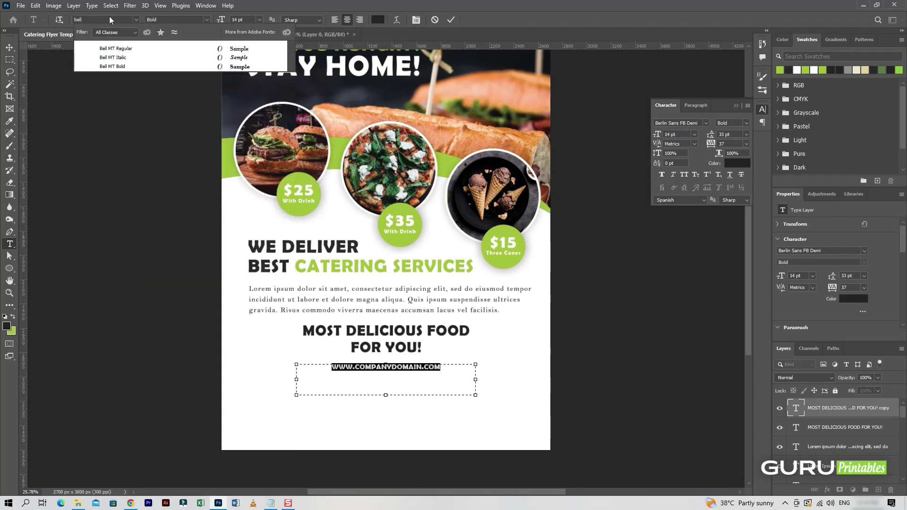
left_click(119, 49)
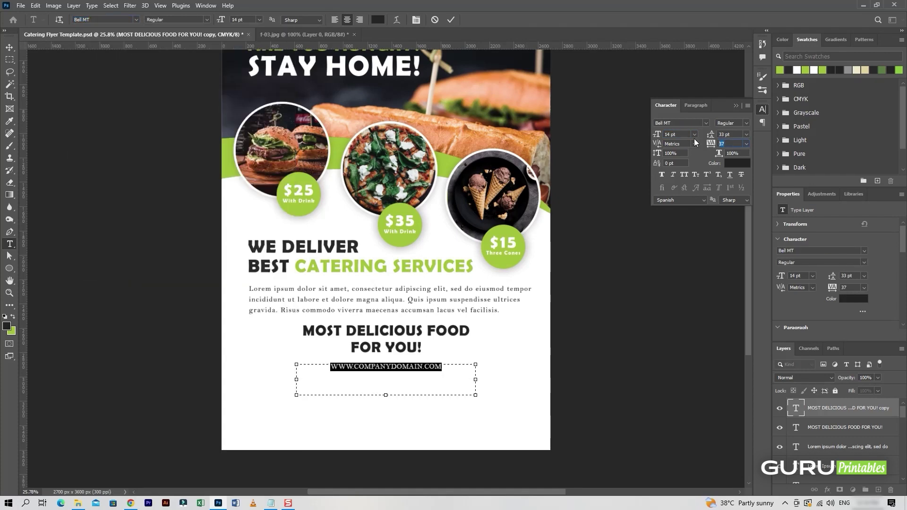
left_click(732, 143)
type("97")
key("Return")
left_click(373, 18)
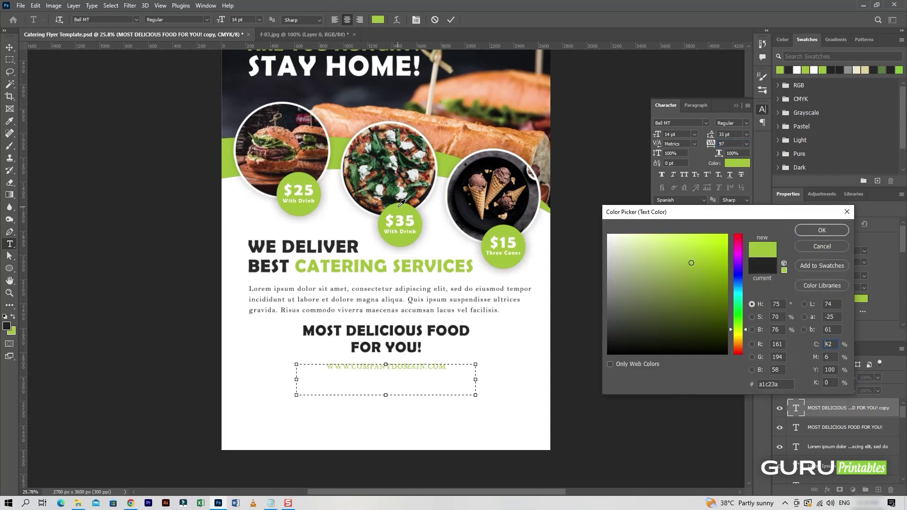
left_click(821, 230)
left_click_drag(385, 395, 386, 371)
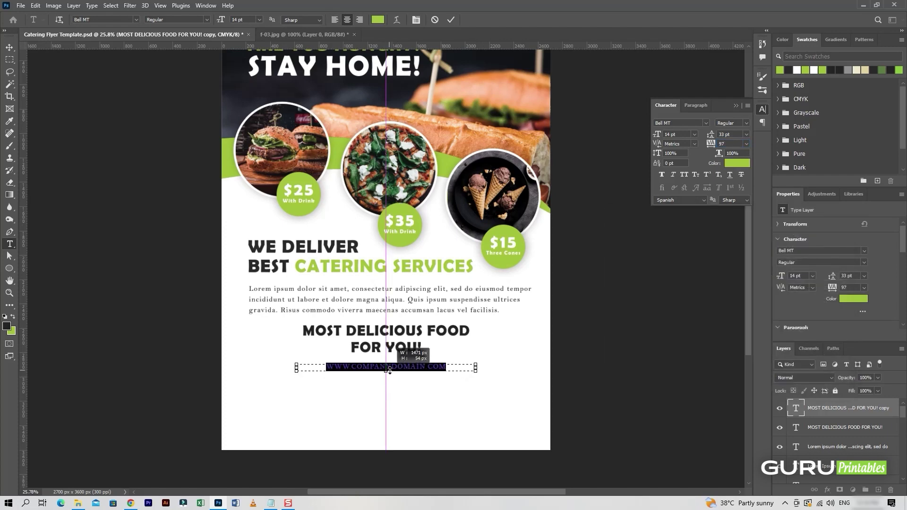
left_click(451, 19)
key("v")
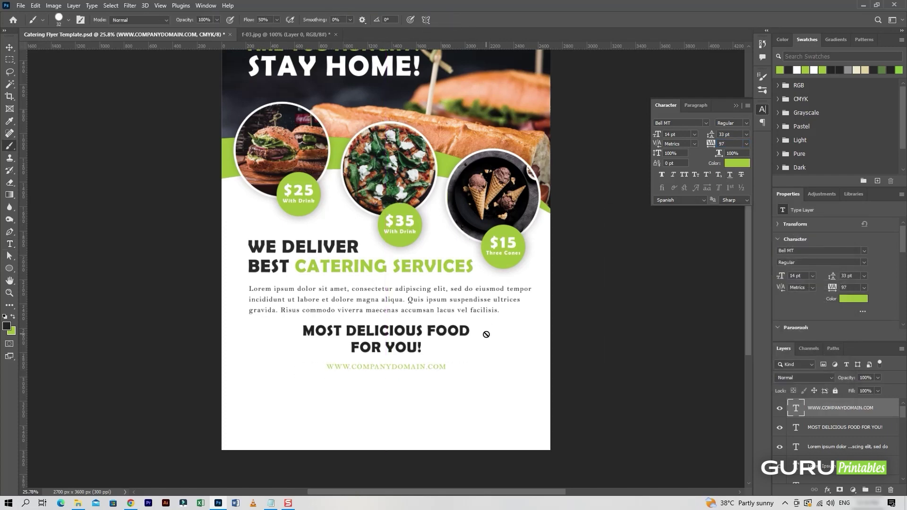
key("ctrl+equal")
Save the flyer and add a new layer named contact-BG.
key("ctrl+s")
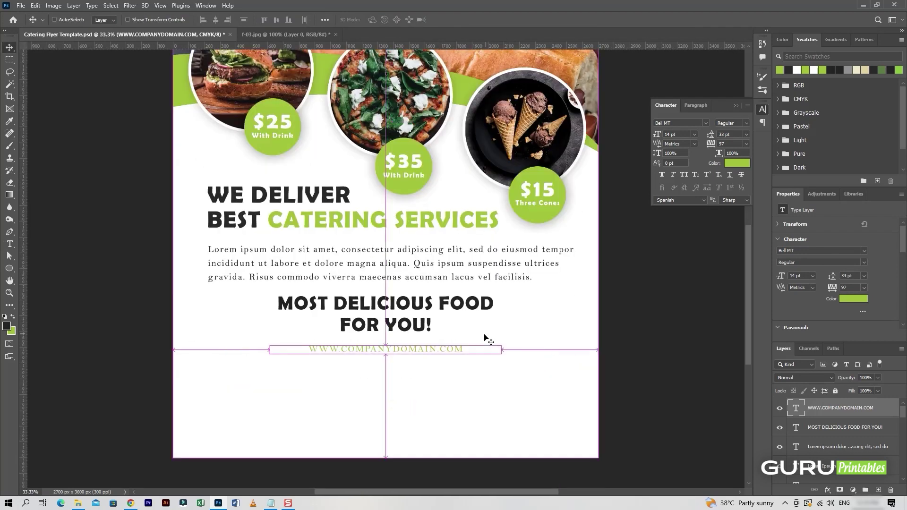
scroll(370, 364, "down", 2)
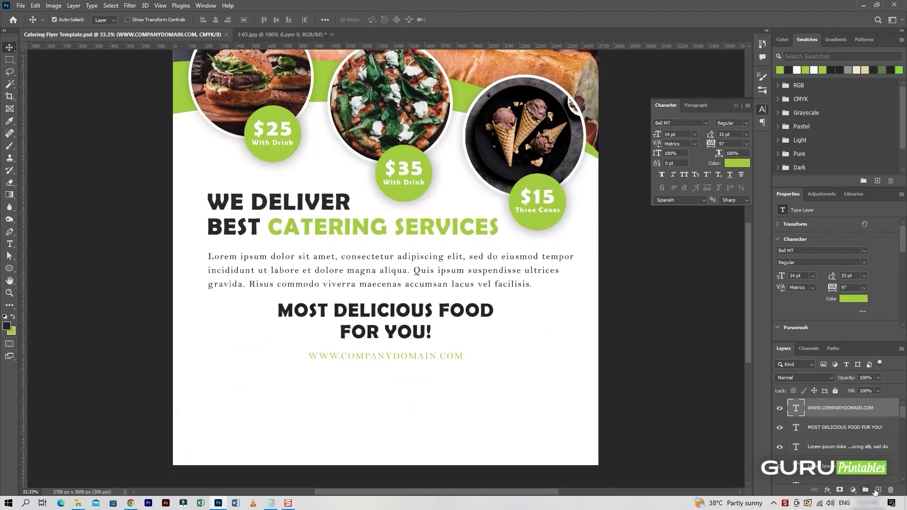
left_click(876, 491)
type("contact-")
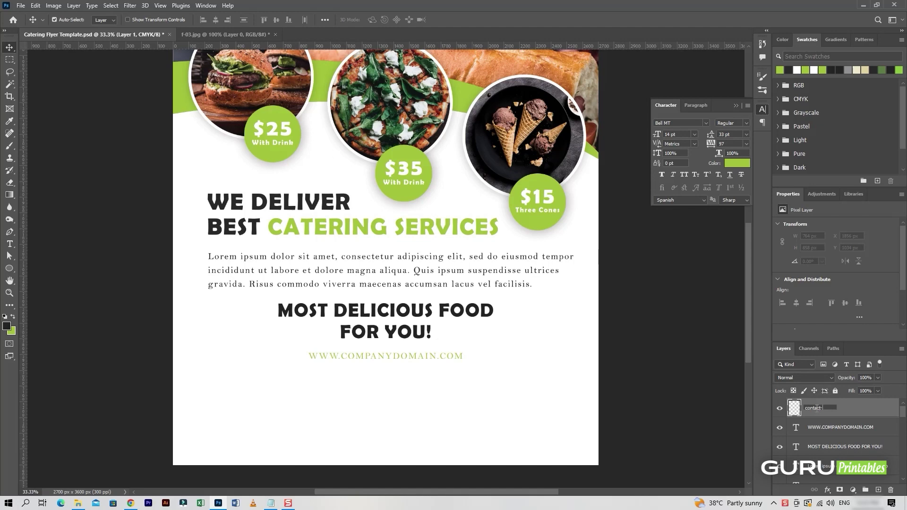
type("BG")
key("Return")
Draw a green 793 × 220 px rounded rectangle at the lower left and nudge it up.
right_click(9, 268)
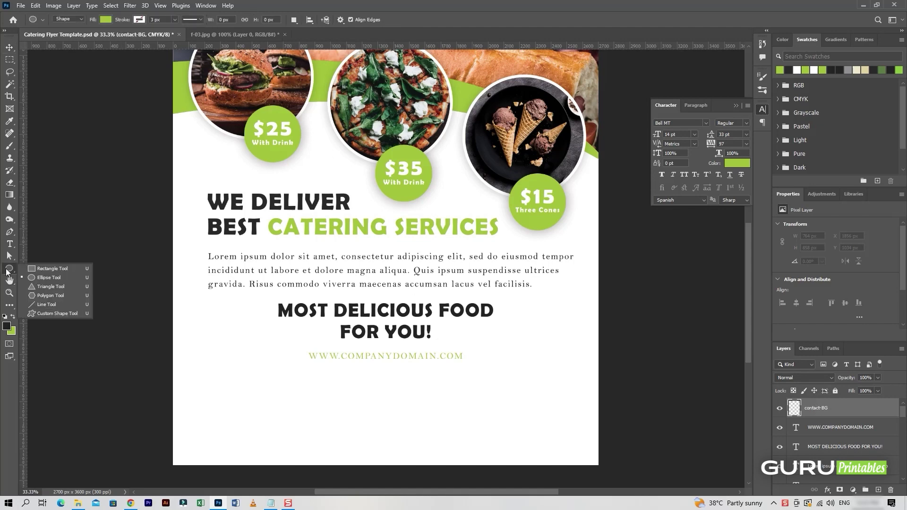
left_click(42, 269)
mouse_move(200, 402)
left_mouse_down()
mouse_move(326, 437)
mouse_move(315, 415)
mouse_move(288, 432)
left_mouse_up()
key("v")
key("shift+Up")
key("shift+Up")
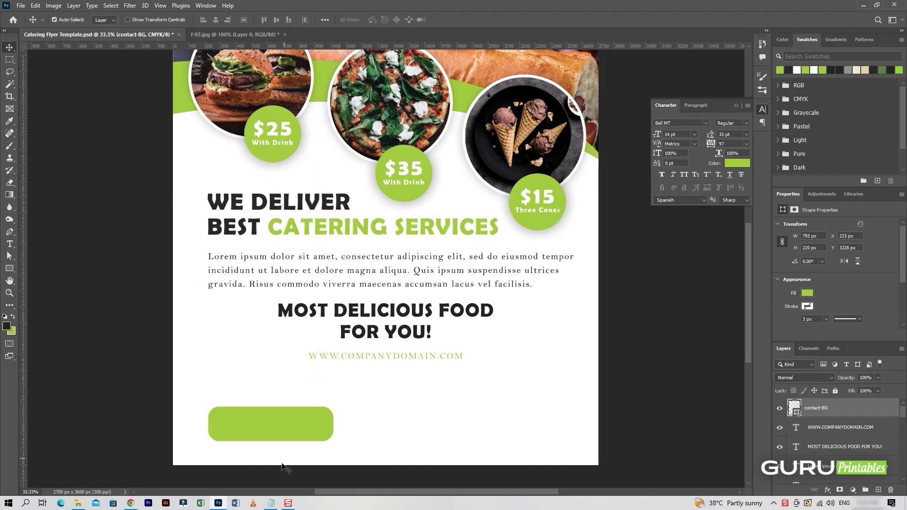
Add a new layer and type white ORDER NOW! text on the green button.
left_click(276, 504)
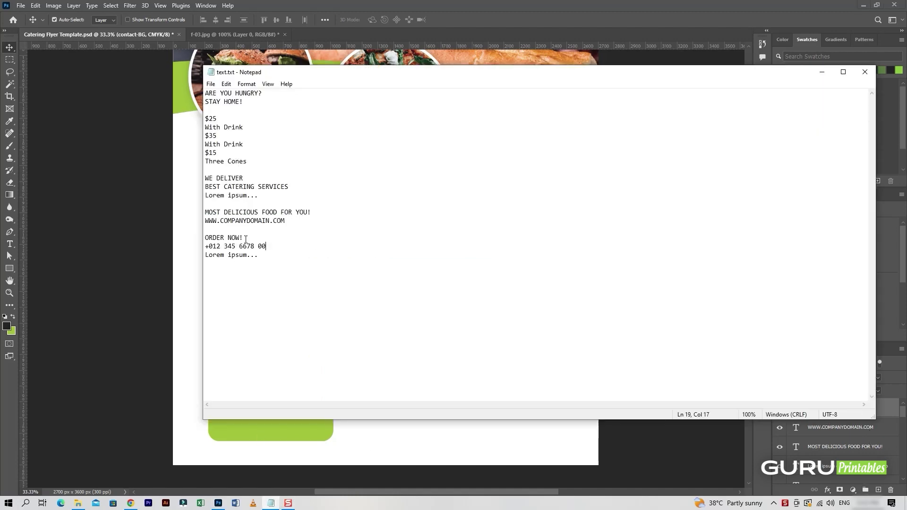
left_click(829, 437)
key("ctrl+shift+alt+n")
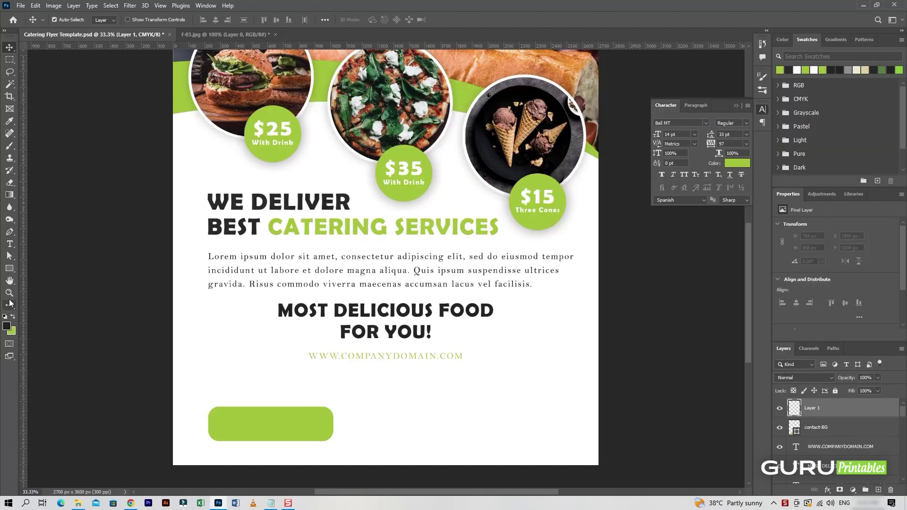
left_click(10, 243)
left_click(226, 421)
key("ctrl+v")
key("ctrl+a")
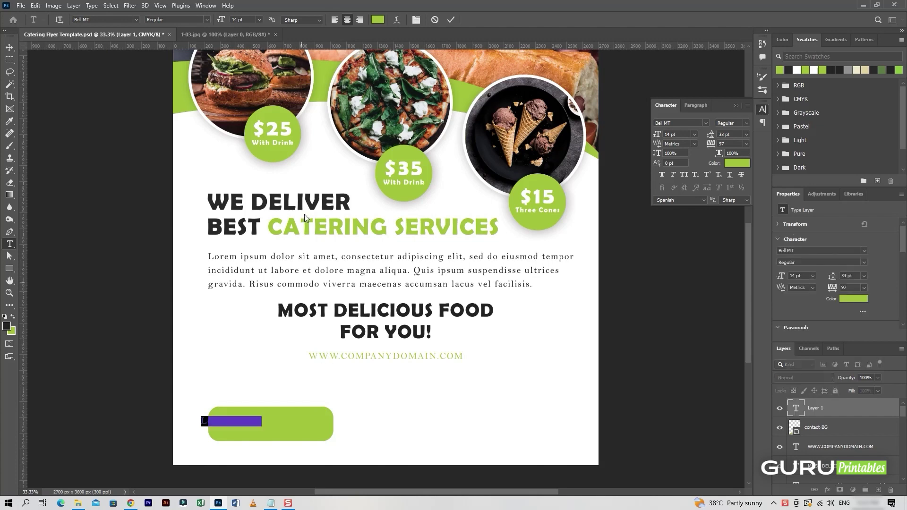
left_click(377, 19)
left_click(609, 235)
left_click(822, 230)
type("ORDER NOW!")
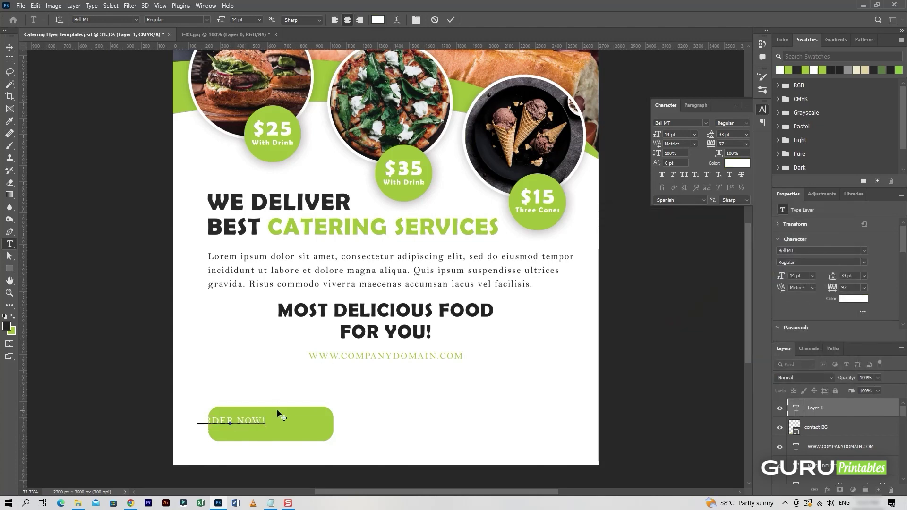
Set ORDER NOW! to Berlin Sans FB Demi Bold 15.87 pt, centre it, and duplicate it.
key("ctrl+a")
type("Berlin")
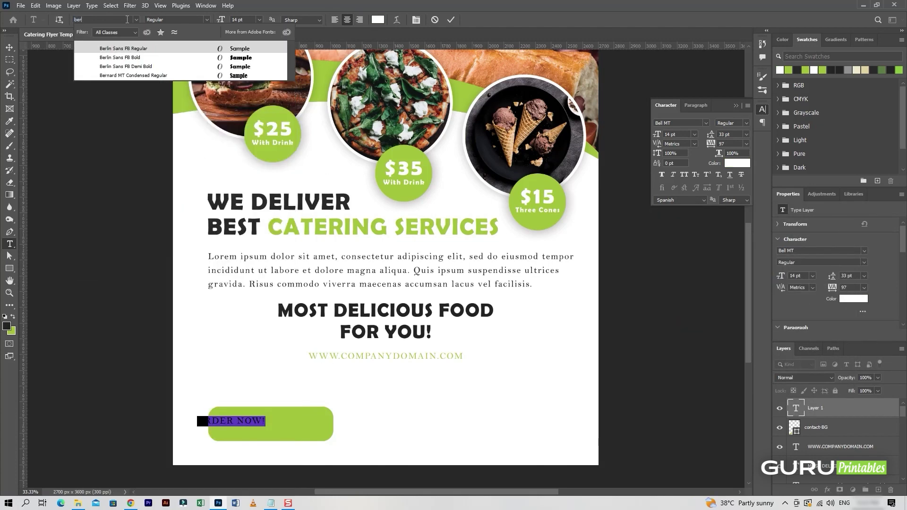
key("Return")
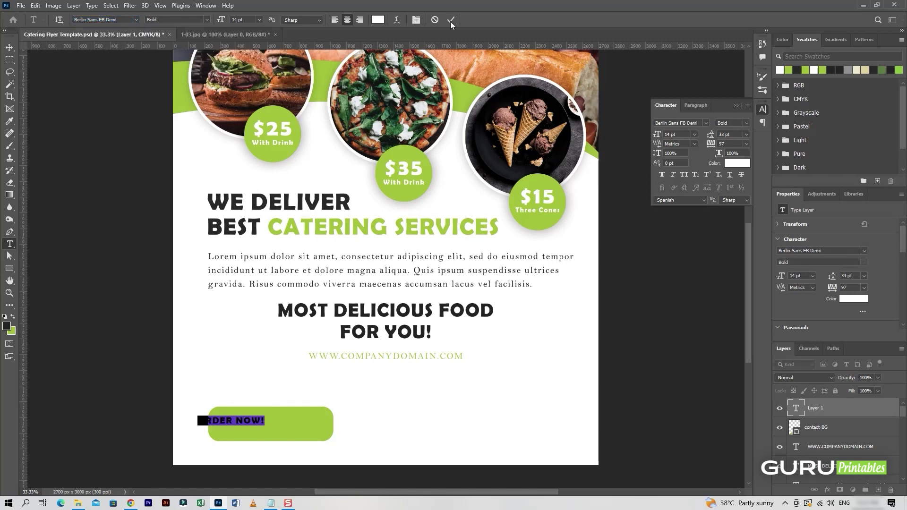
left_click(683, 134)
type("7")
key("Return")
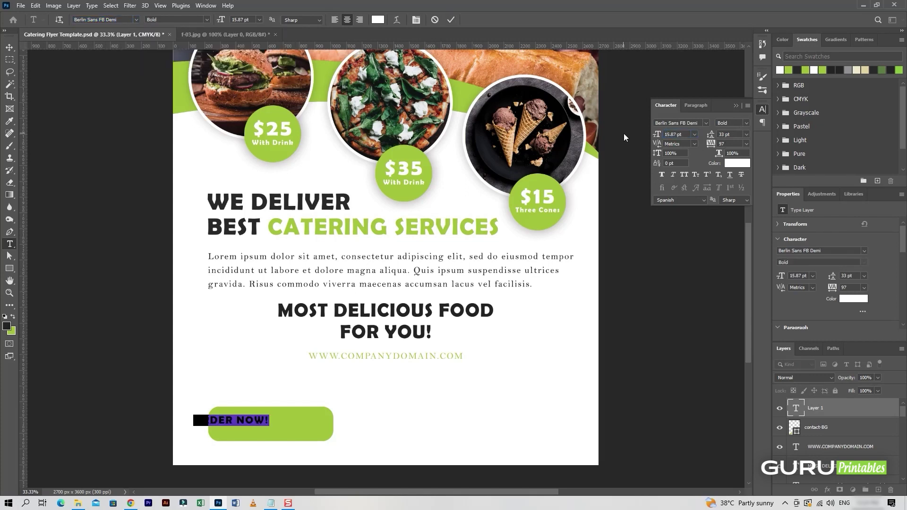
key("ctrl+Return")
key("v")
left_click_drag(264, 421, 298, 422)
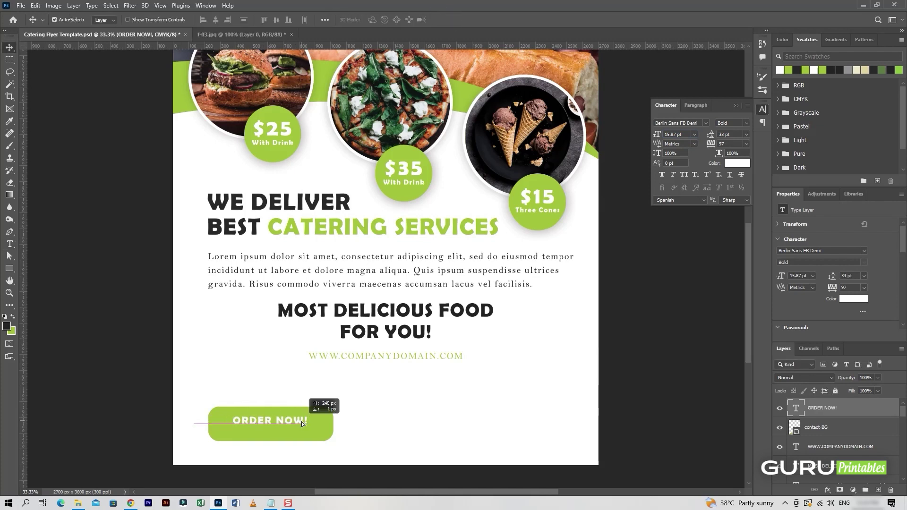
scroll(297, 421, "up", 2)
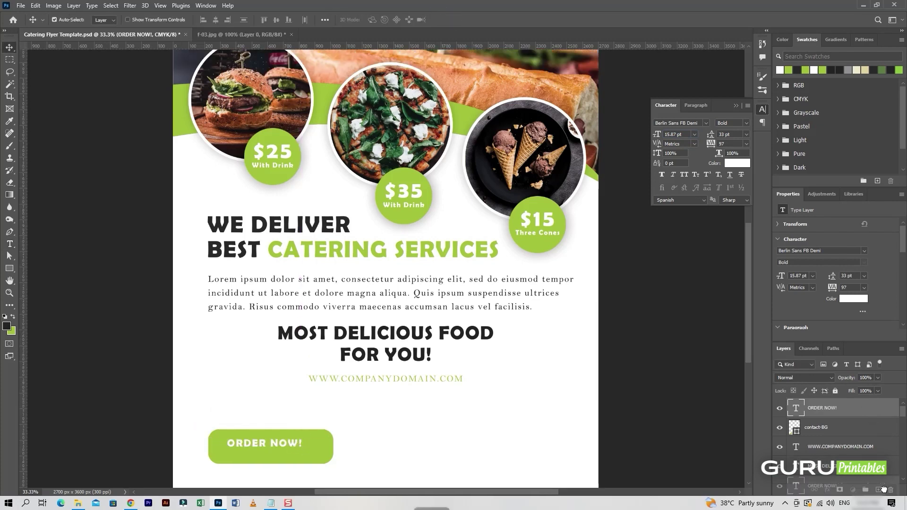
key("ctrl+j")
Move the copy below and replace its text with the phone number in Bell MT Bold.
left_click_drag(299, 445, 296, 451)
double_click(296, 452)
left_click(271, 503)
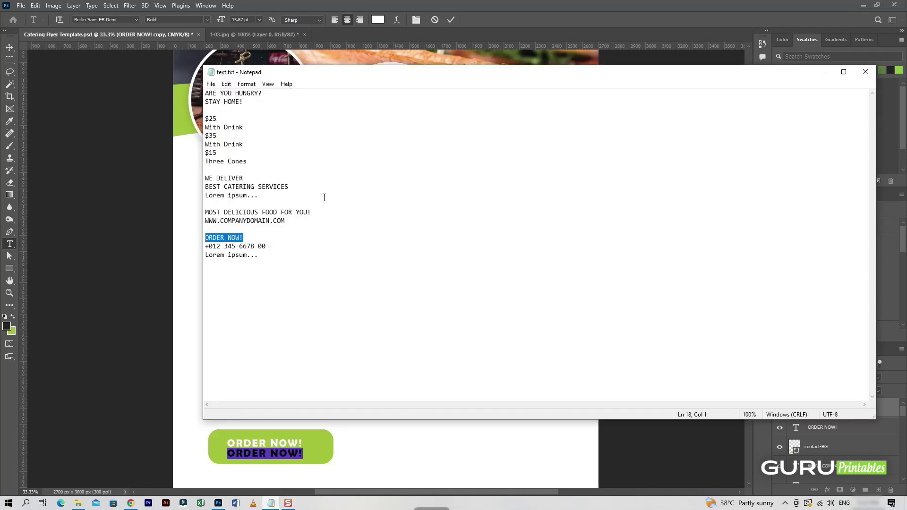
left_click(269, 246)
key("shift+Home")
key("ctrl+c")
key("alt+Tab")
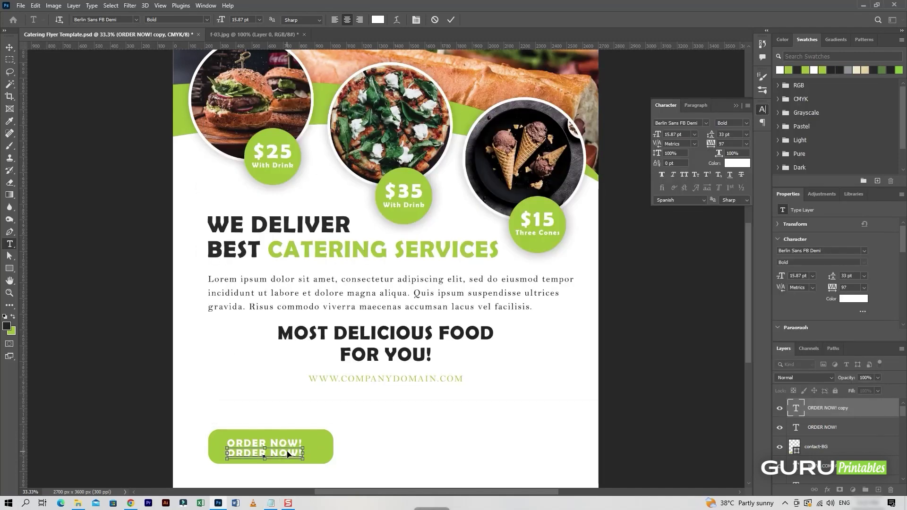
key("ctrl+v")
key("ctrl+a")
left_click(104, 19)
type("bel")
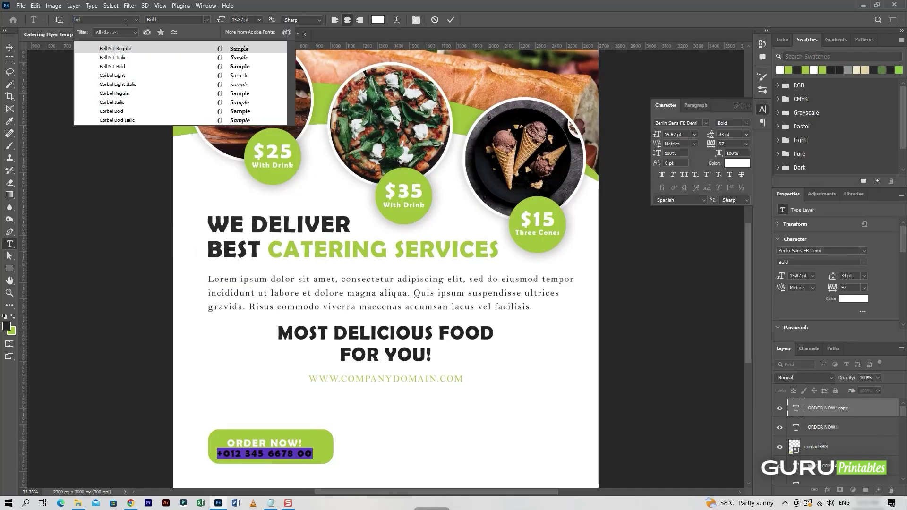
left_click(124, 66)
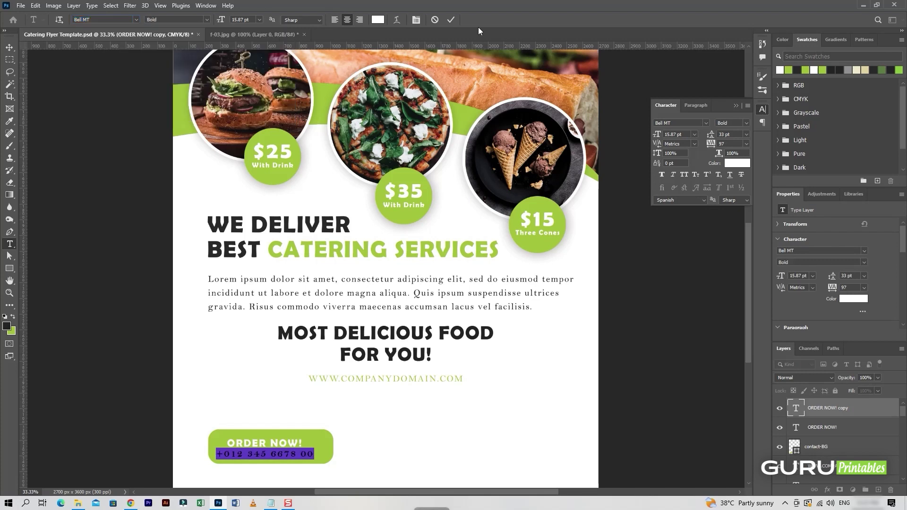
left_click(450, 20)
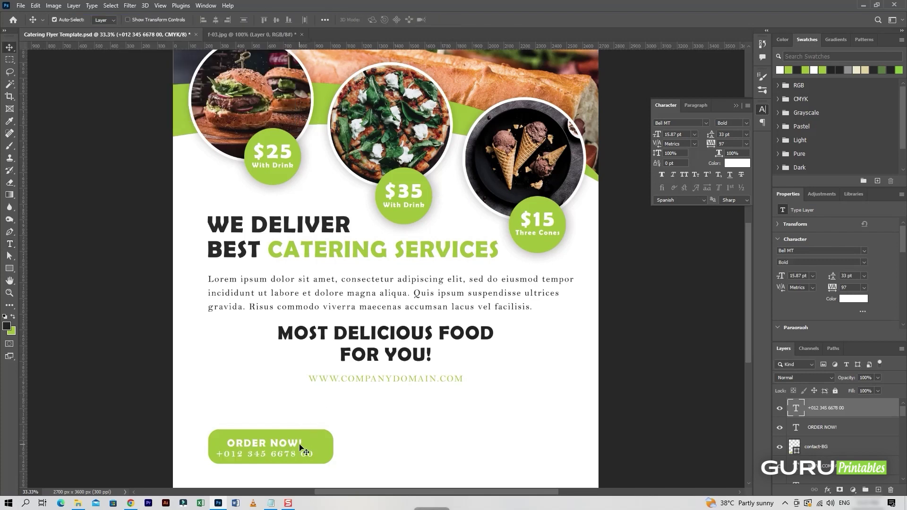
Enlarge ORDER NOW! to 20.3 pt and nudge both lines to centre them on the button.
left_click(298, 442)
key("ctrl+a")
type("20.3")
key("Return")
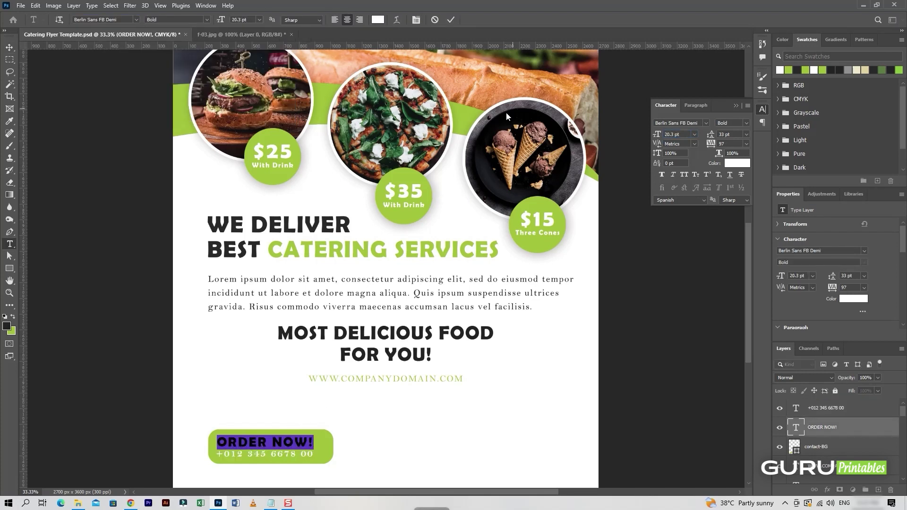
left_click(451, 20)
key("v")
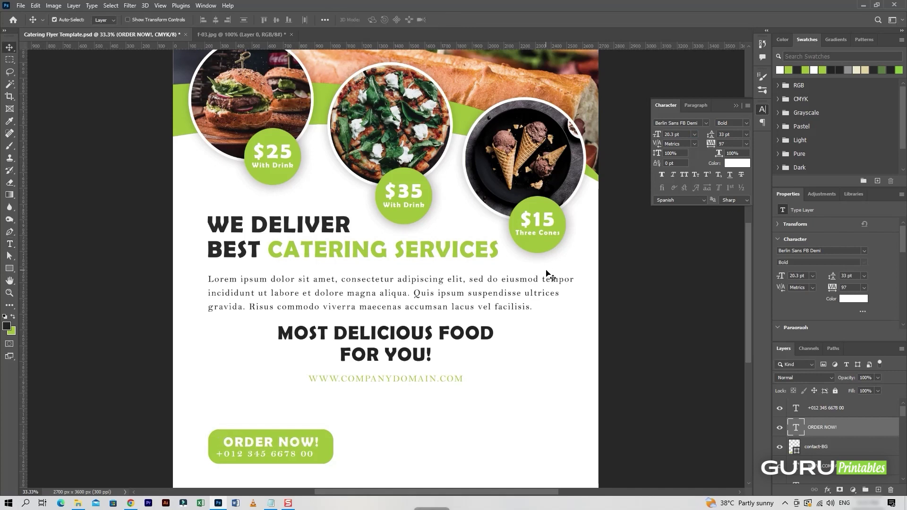
key("Left")
left_click(324, 439)
key("shift+Right")
key("shift+Right")
key("shift+Right")
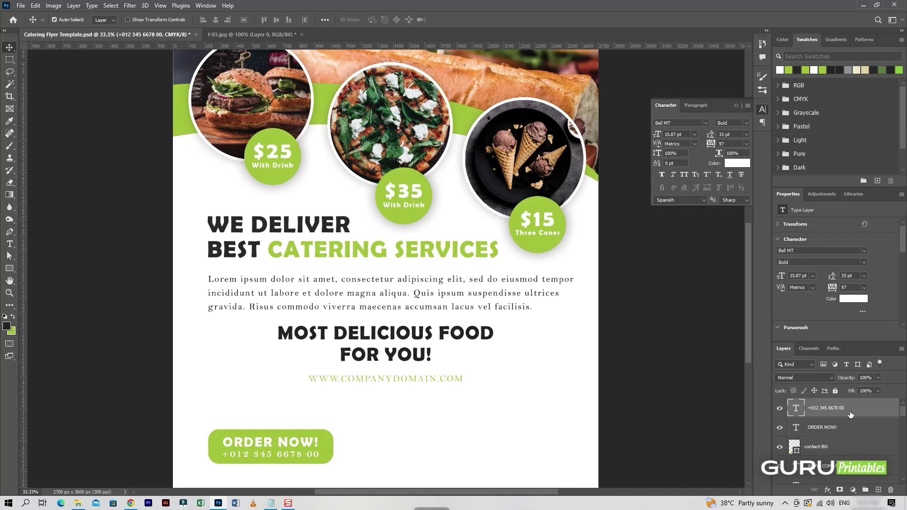
Transform the ORDER NOW button's text and background together, then add a new empty layer.
left_click(842, 452, "shift")
key("ctrl+t")
scroll(486, 364, "down", 1)
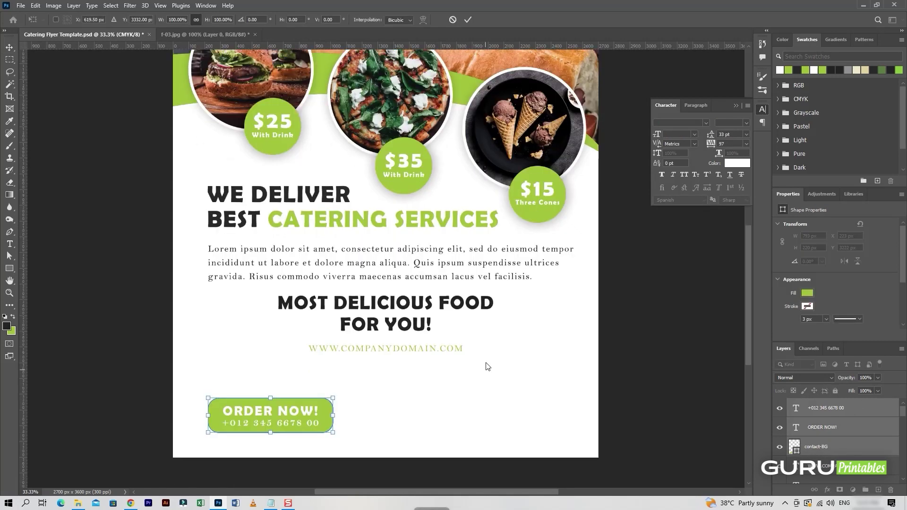
key("Return")
key("ctrl+shift+alt+n")
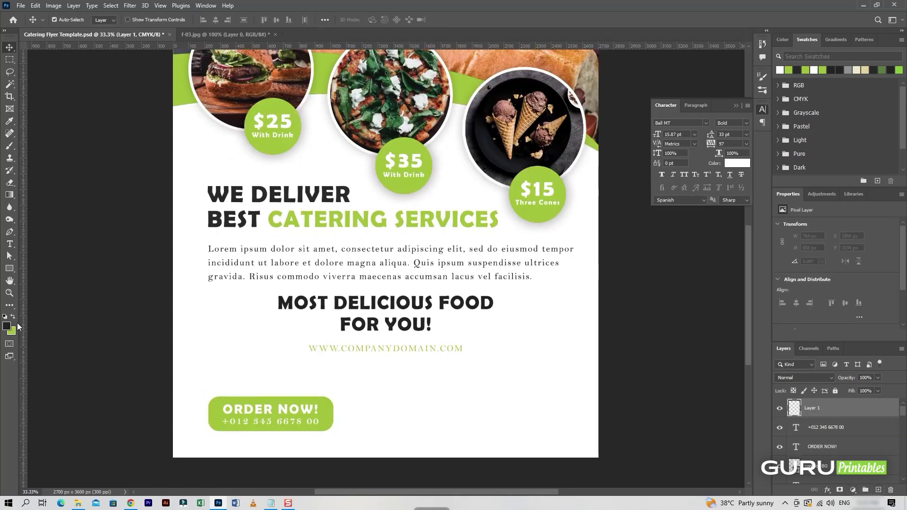
Add a dark grey placeholder paragraph to the right of the button.
left_click(9, 244)
left_click(378, 20)
left_click(226, 194)
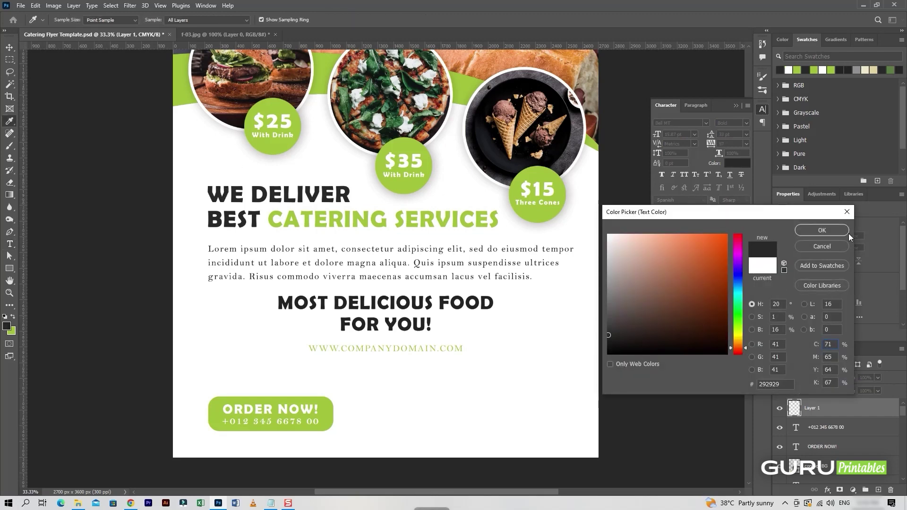
left_click(823, 232)
left_click_drag(349, 380, 520, 436)
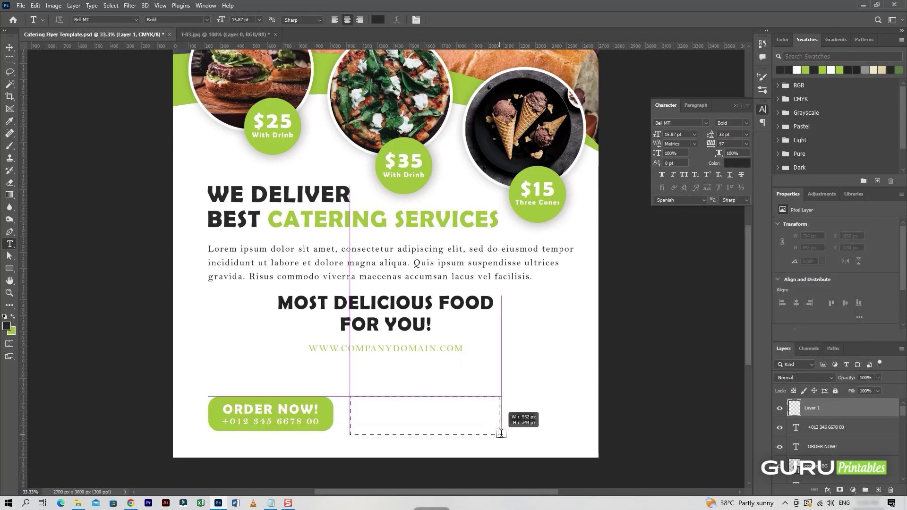
Give the paragraph 9 pt size, 11 pt line spacing and left alignment, then resize its box.
key("ctrl+a")
left_click(673, 134)
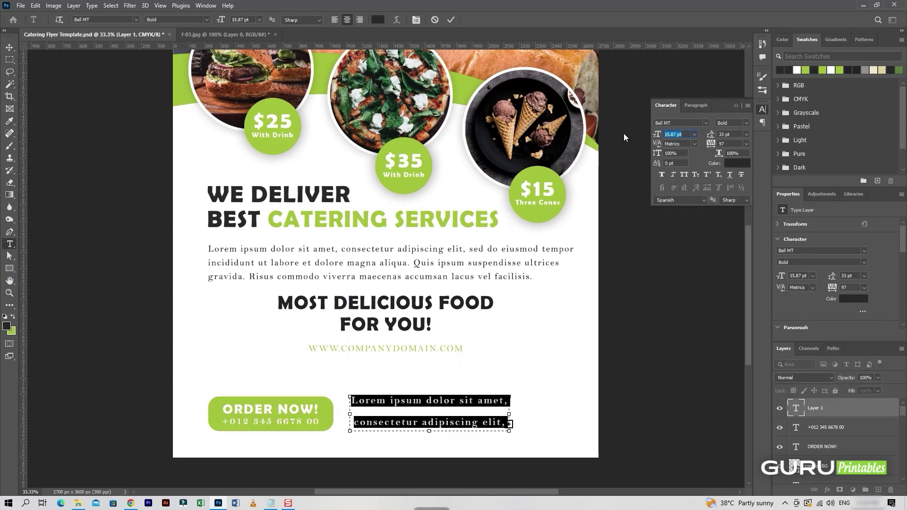
type("9")
key("Return")
left_click(725, 135)
type("11")
key("Return")
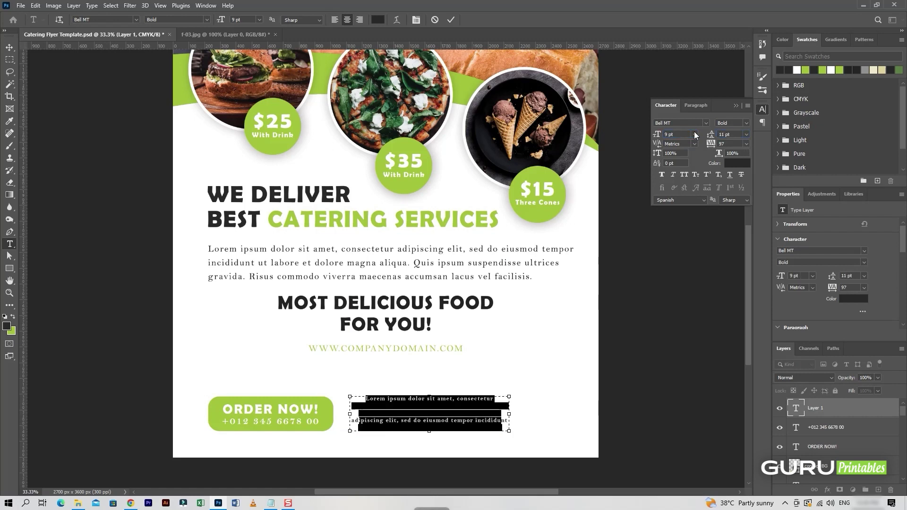
left_click(337, 19)
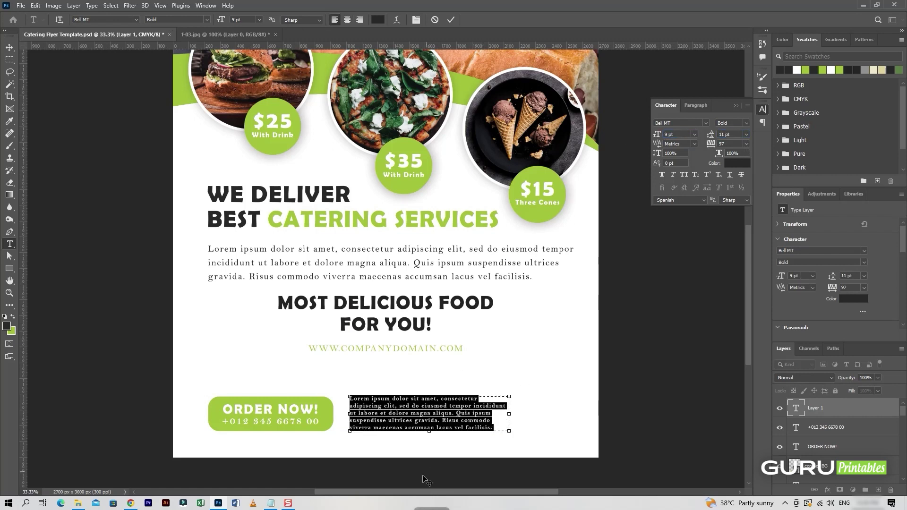
left_click_drag(509, 414, 511, 415)
left_click(451, 19)
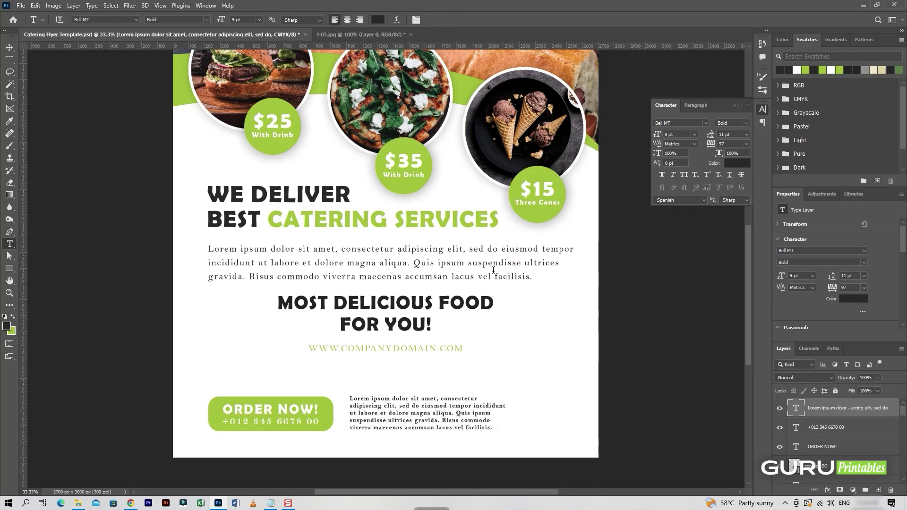
Set the paragraph to Regular weight, narrow its box, nudge it left, and save the flyer.
left_click(484, 399)
key("ctrl+a")
left_click(732, 123)
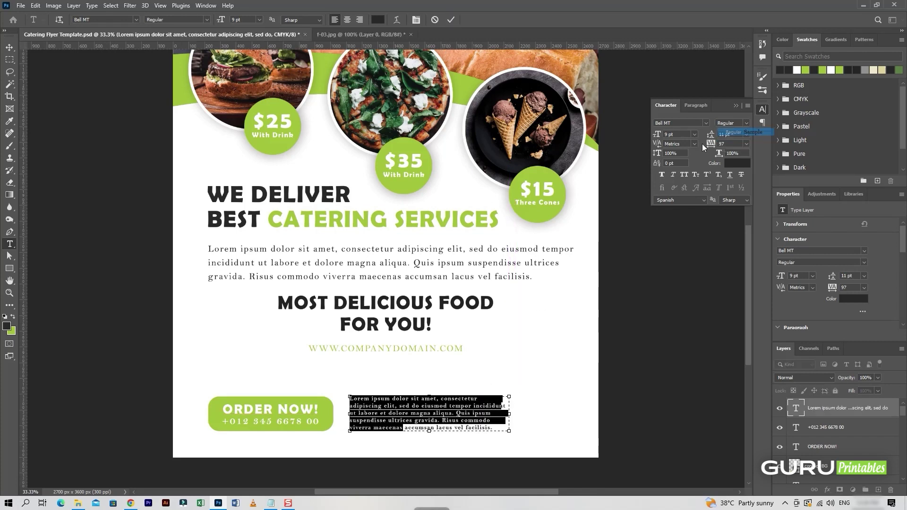
left_click_drag(509, 413, 496, 414)
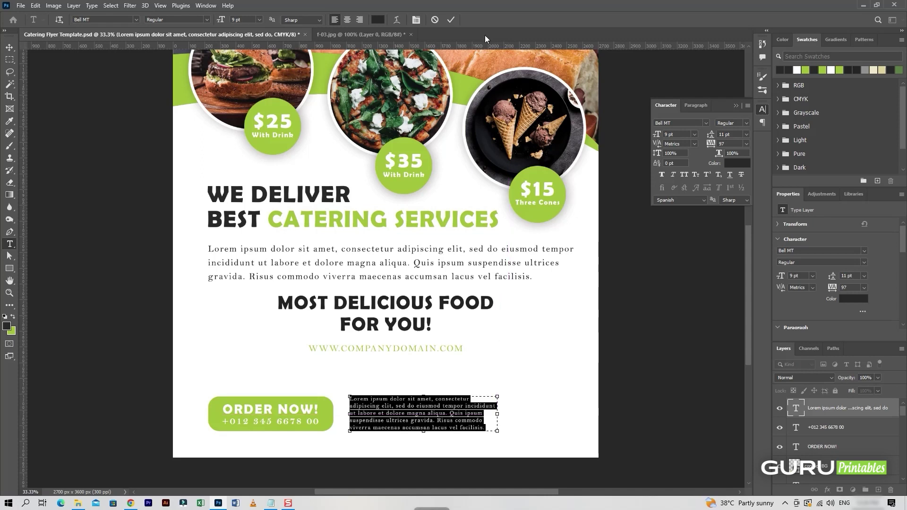
left_click(450, 20)
key("v")
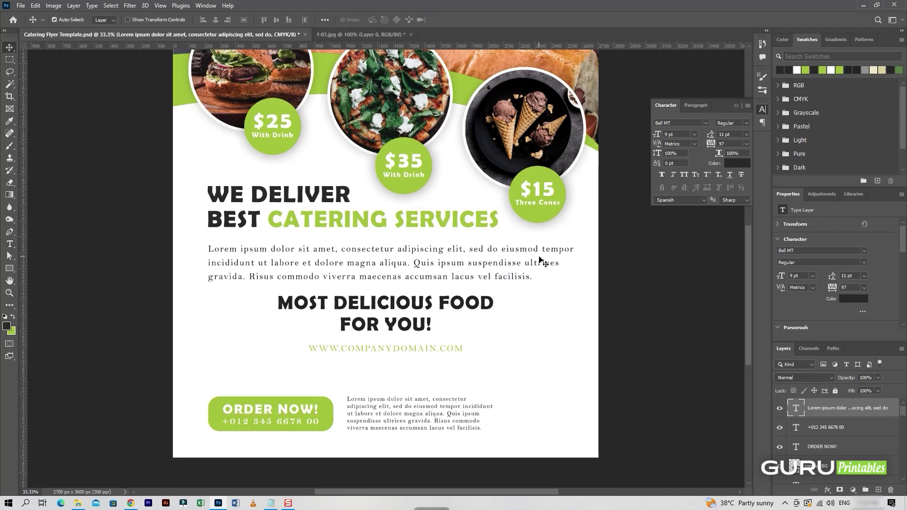
key("shift+Left")
key("ctrl+s")
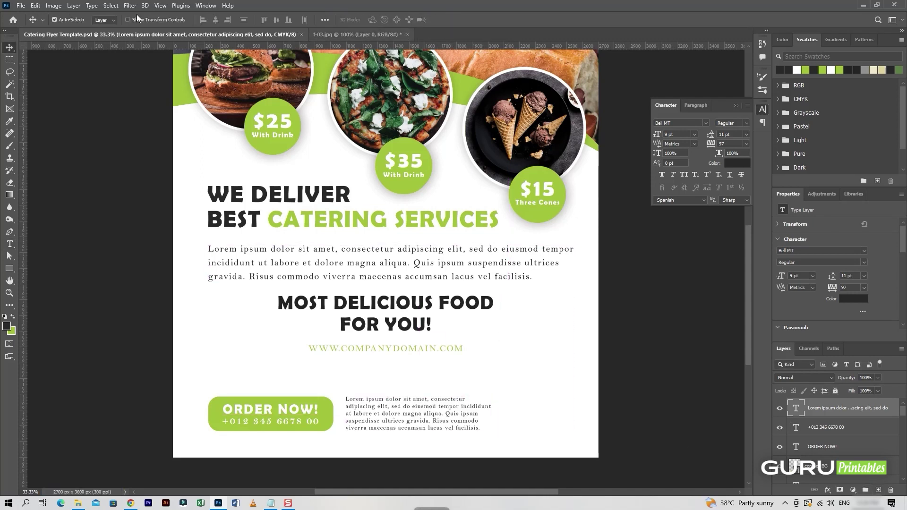
left_click(21, 5)
Open sample-QR-code.jpg and place it at the flyer's bottom right, shifting the paragraph slightly right.
left_click(33, 27)
left_click(259, 79)
left_click(367, 178)
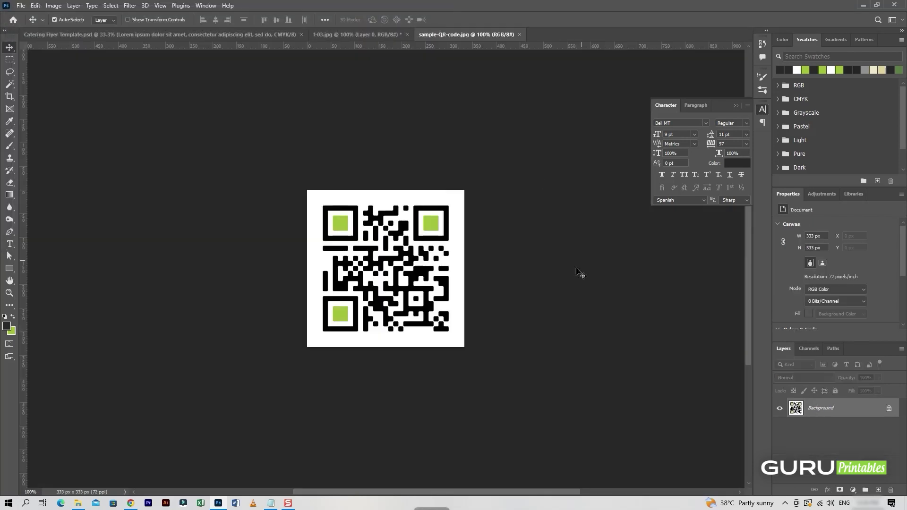
left_click_drag(426, 267, 554, 449)
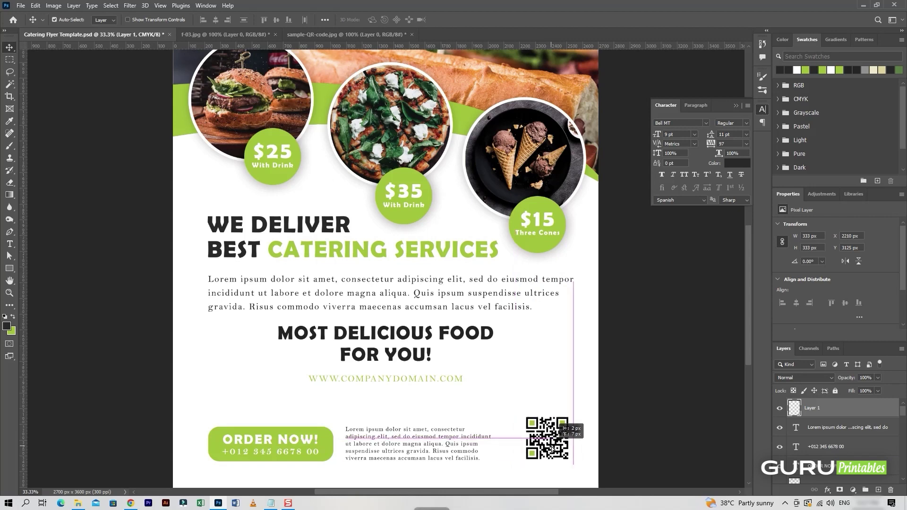
left_click_drag(465, 447, 473, 448)
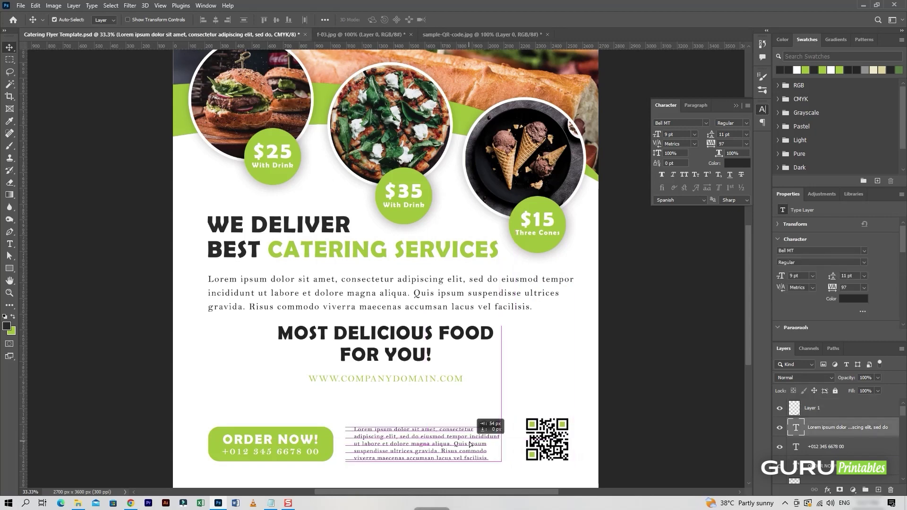
Name the QR layer change-QR-code, make it a smart object, and close the source without saving.
left_click(547, 439)
double_click(803, 409)
key("Escape")
type("change-QR-code")
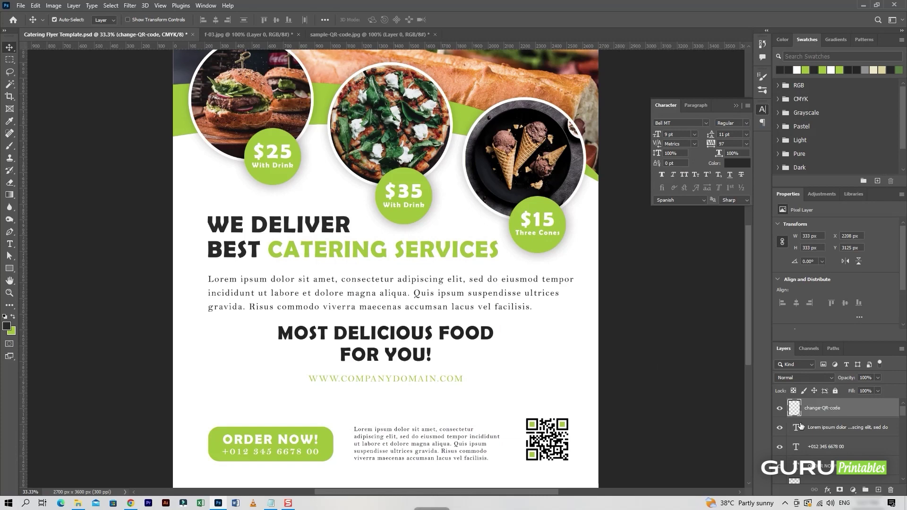
right_click(800, 426)
left_click(803, 121)
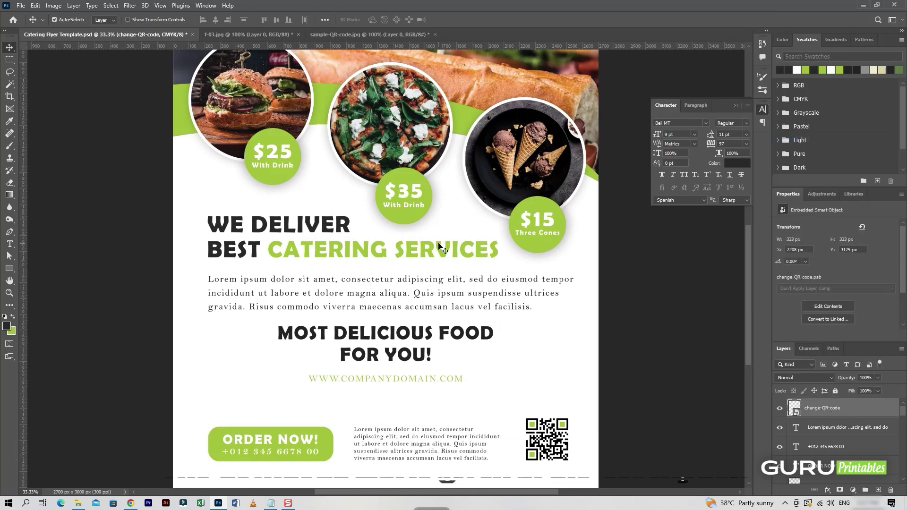
left_click(435, 34)
left_click(449, 187)
Close f-03.jpg without saving and set the $25 With Drink label to Bell MT Regular.
left_click(298, 34)
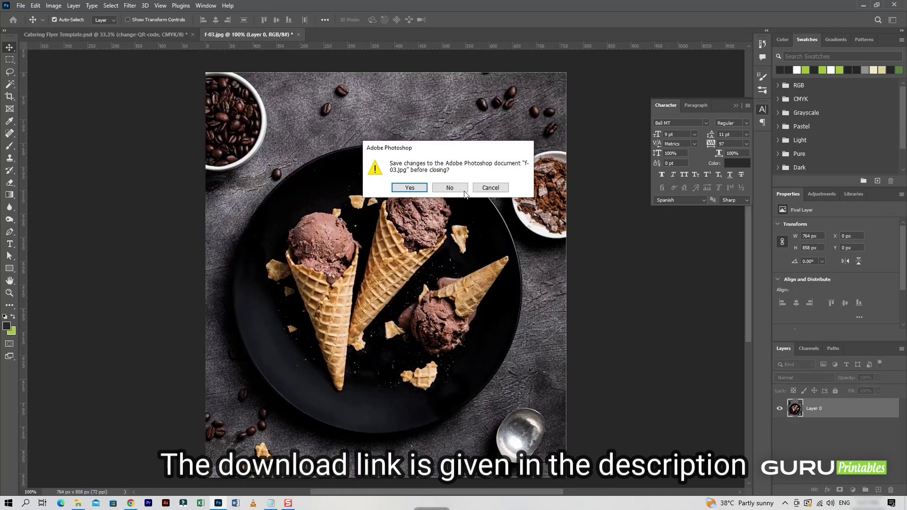
left_click(449, 187)
double_click(272, 166)
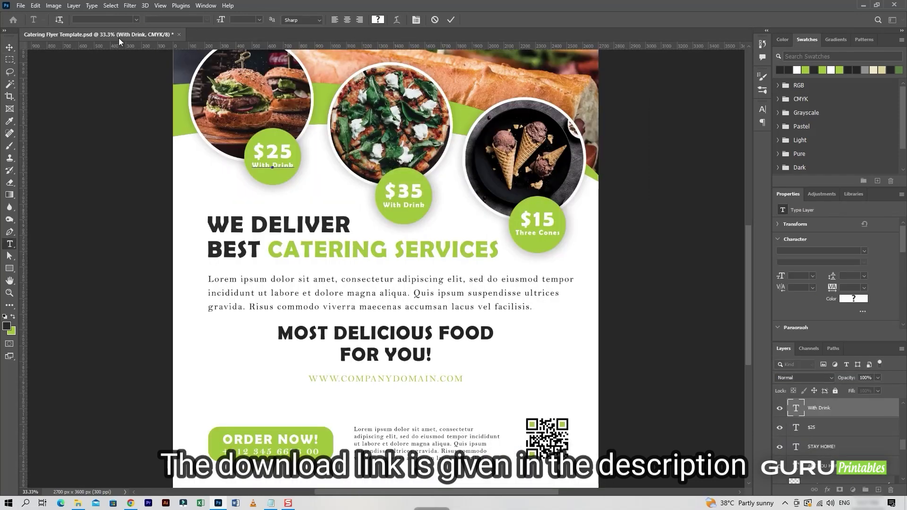
left_click(104, 19)
type("Bell MT")
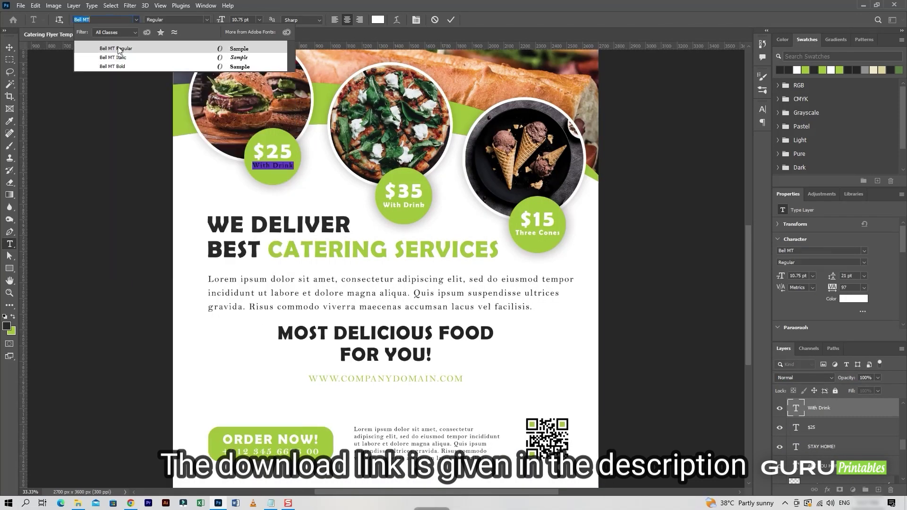
key("Return")
left_click(452, 19)
Set the $35 With Drink label to Bell MT Regular.
double_click(404, 204)
left_click(104, 19)
type("bel")
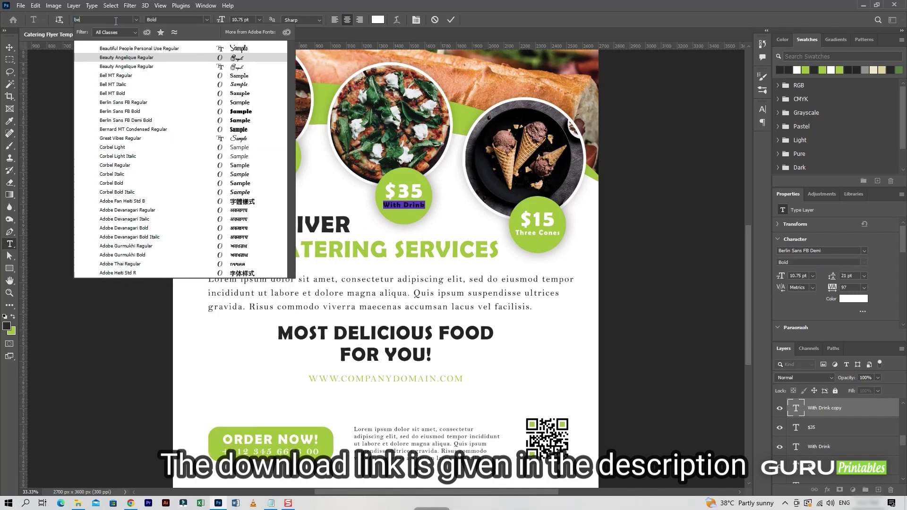
left_click(127, 48)
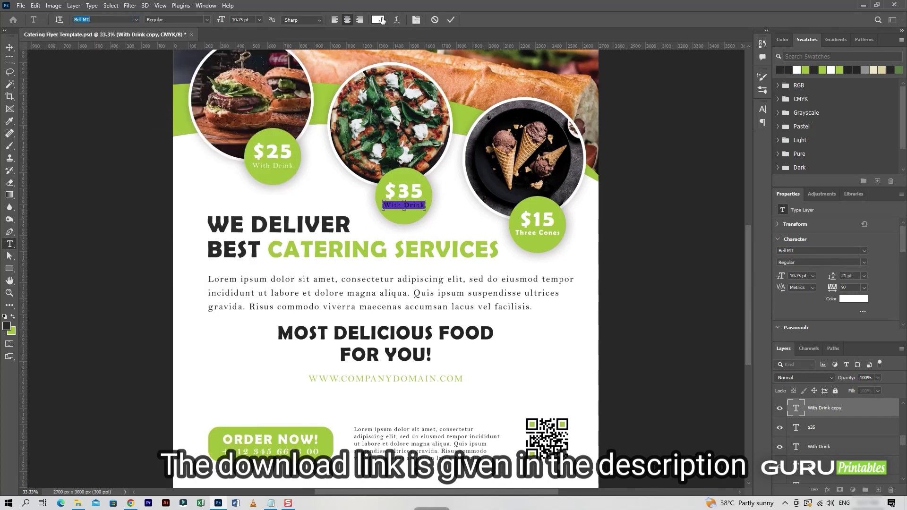
left_click(450, 20)
Set the Three Cones label under $15 to Bell MT and select its layer.
double_click(538, 232)
left_click(118, 21)
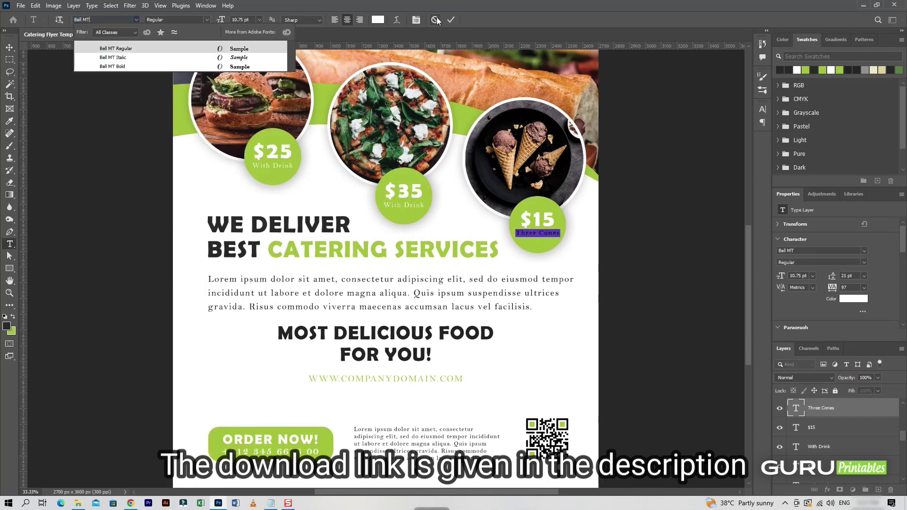
left_click(103, 48)
type("Bell MT")
key("Return")
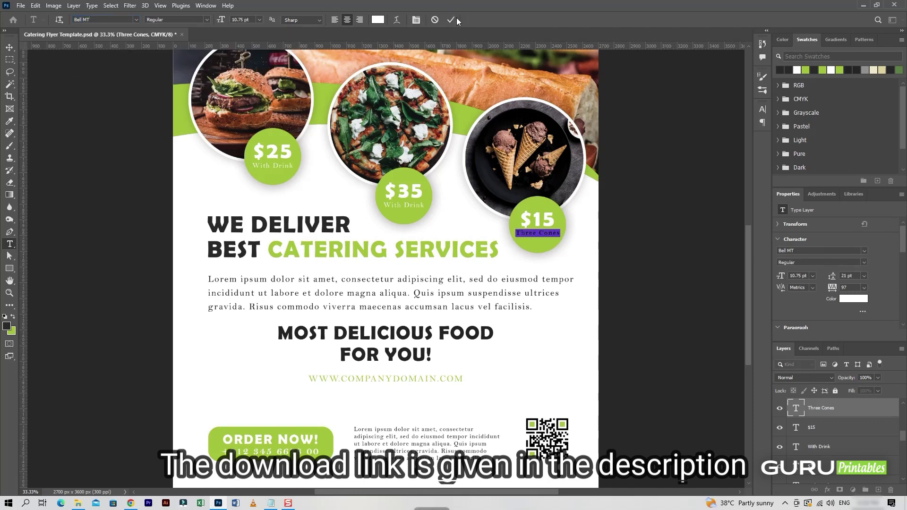
key("v")
left_click(544, 298)
left_click(543, 237)
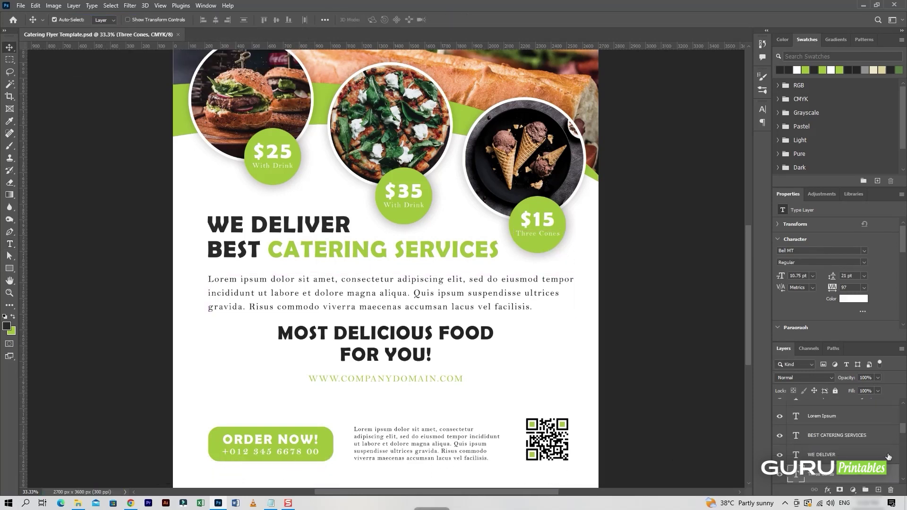
Group the text layers into a group named text.
left_click(837, 453)
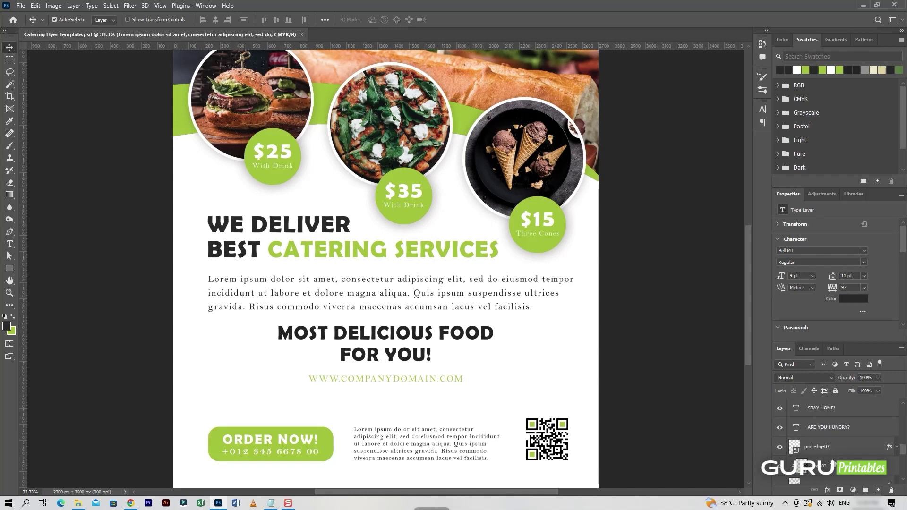
left_click(841, 429, "shift")
left_click(865, 490)
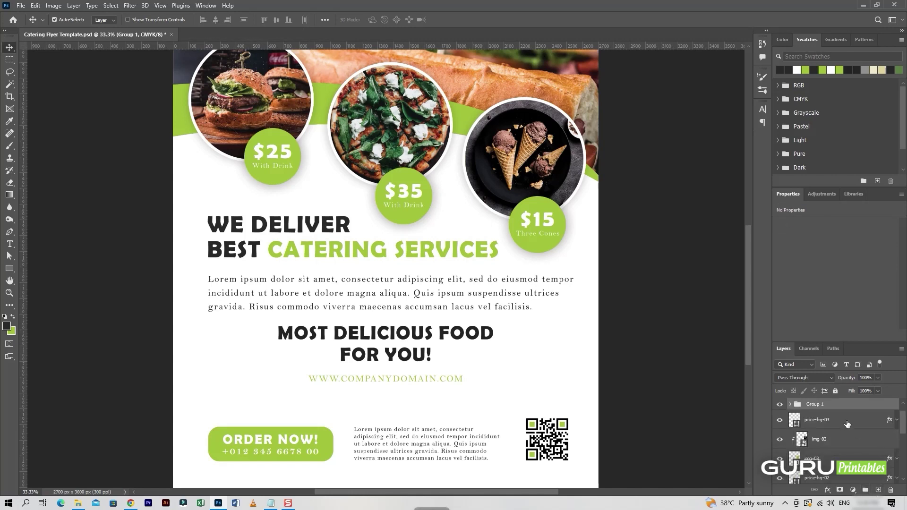
type("text")
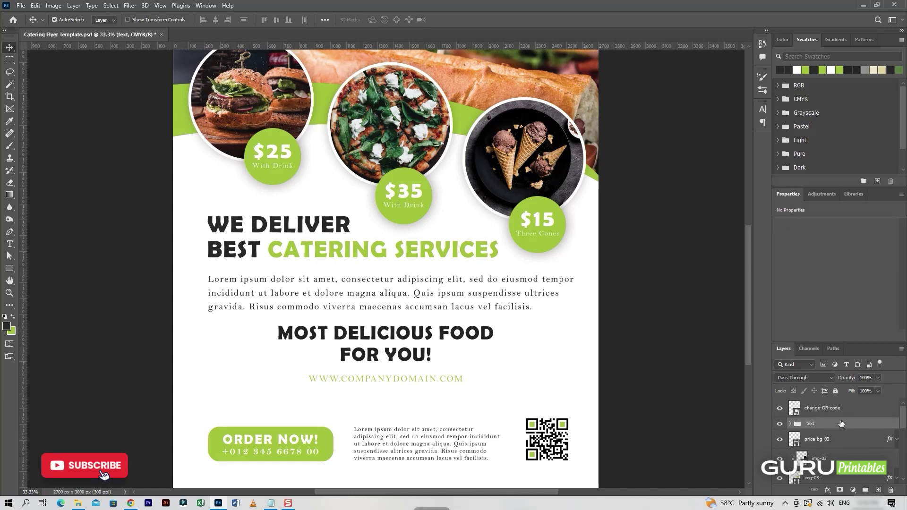
Group the image layers into a group named images, then zoom out.
left_click(831, 419)
scroll(839, 439, "down", 5)
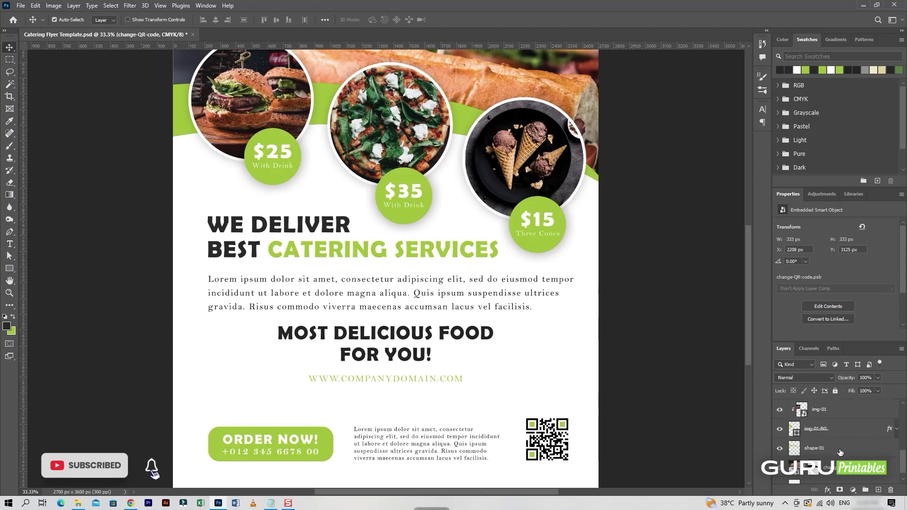
left_click(790, 416)
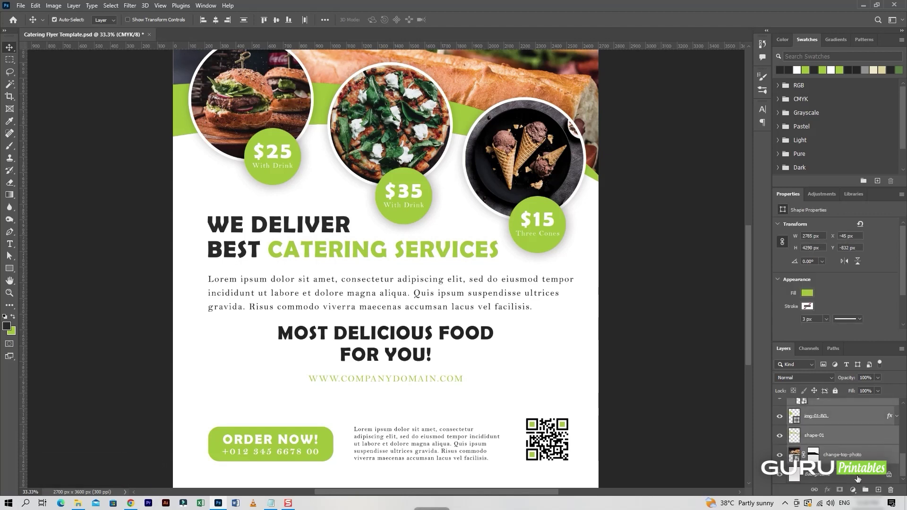
left_click(821, 418)
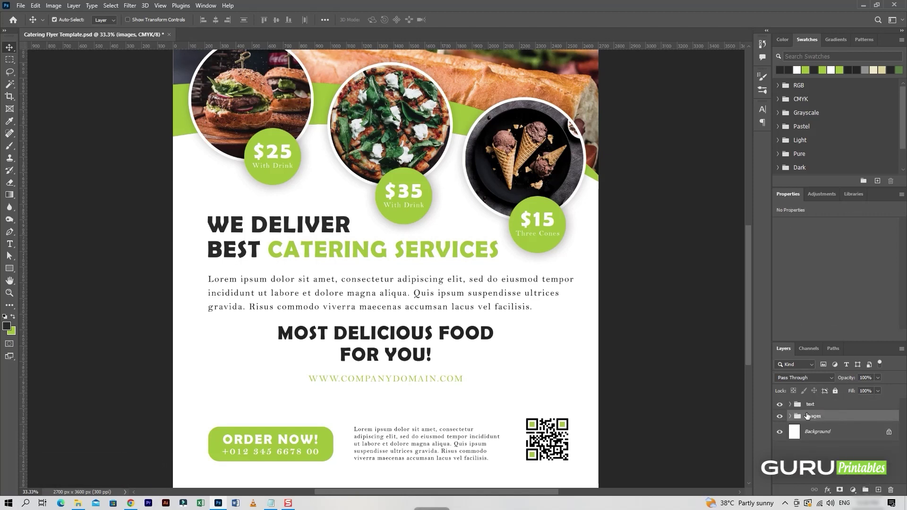
key("ctrl+minus")
Resize the MOST DELICIOUS FOOD FOR YOU! headline box so it wraps after FOR, then select the text group.
left_click(453, 370)
double_click(465, 373)
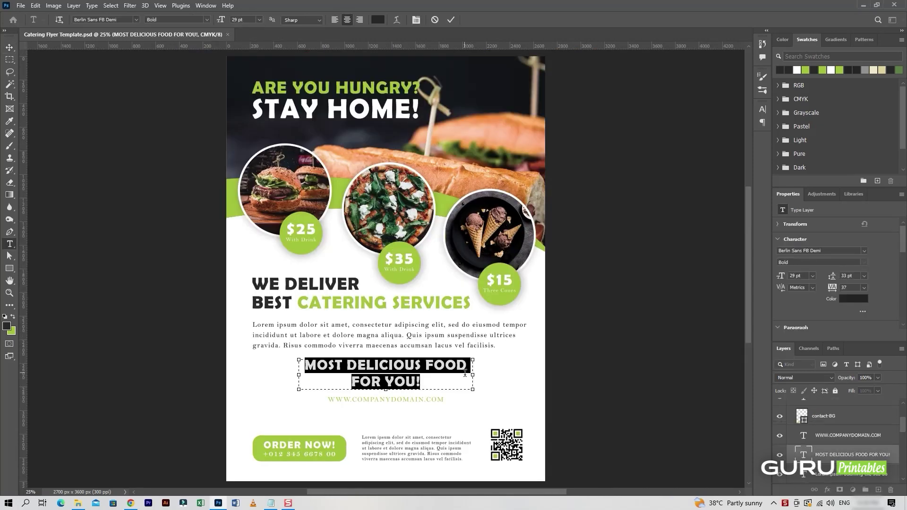
mouse_move(473, 374)
left_mouse_down()
mouse_move(496, 376)
mouse_move(446, 372)
left_mouse_up()
left_click(446, 19)
key("v")
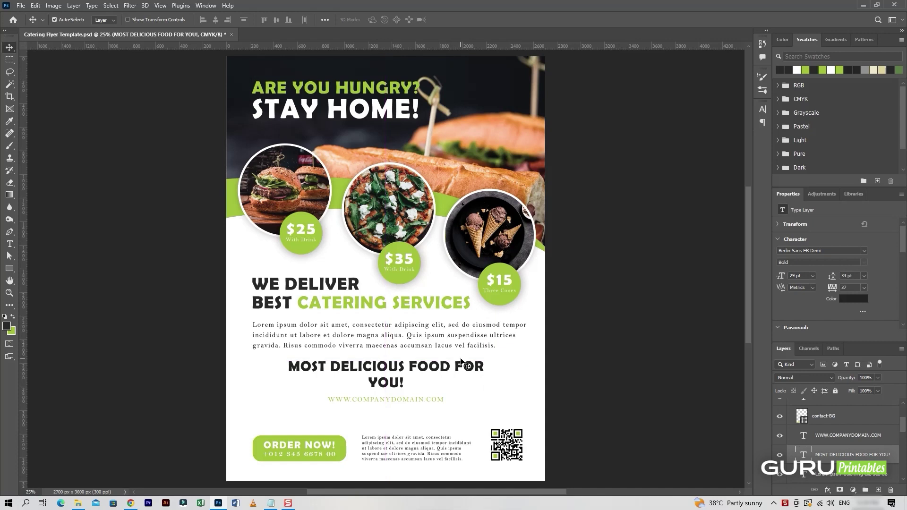
left_click(440, 400)
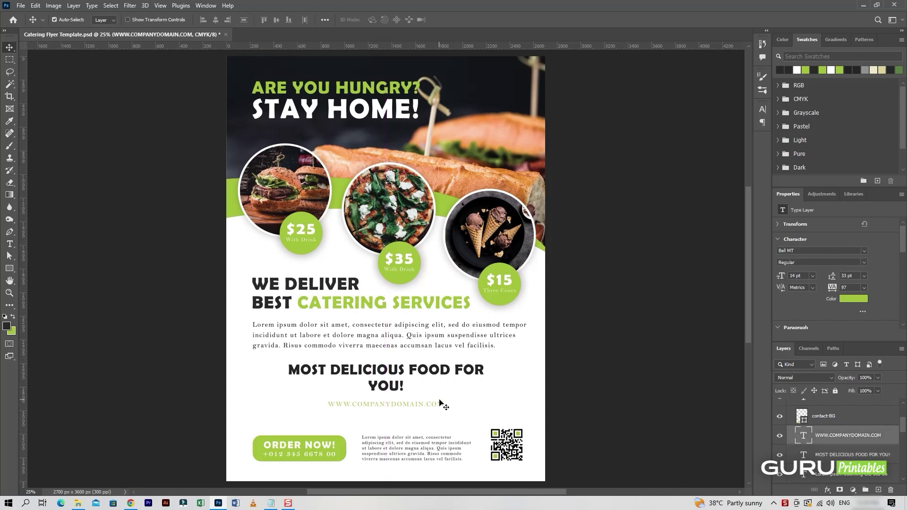
left_click(786, 405)
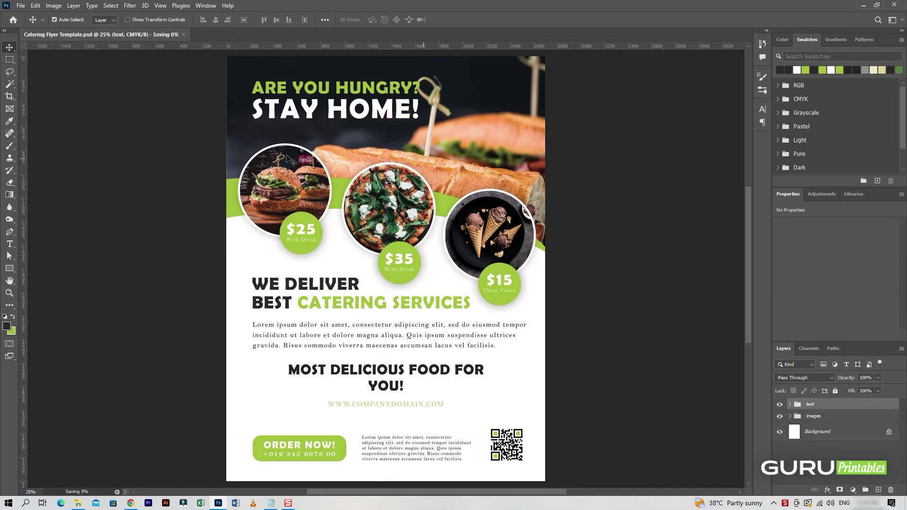